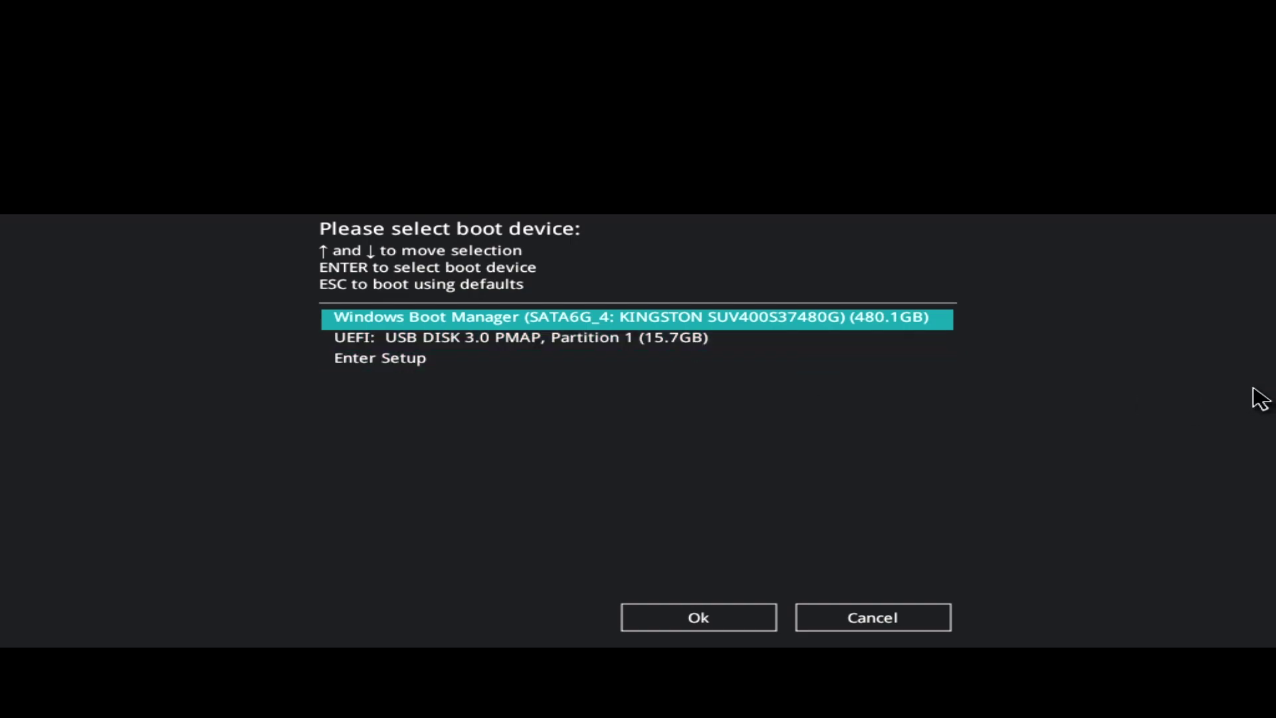
# Pick UEFI: USB DISK 3.0 PMAP in the ASUS boot menu and boot from it.
pyautogui.press('Down')
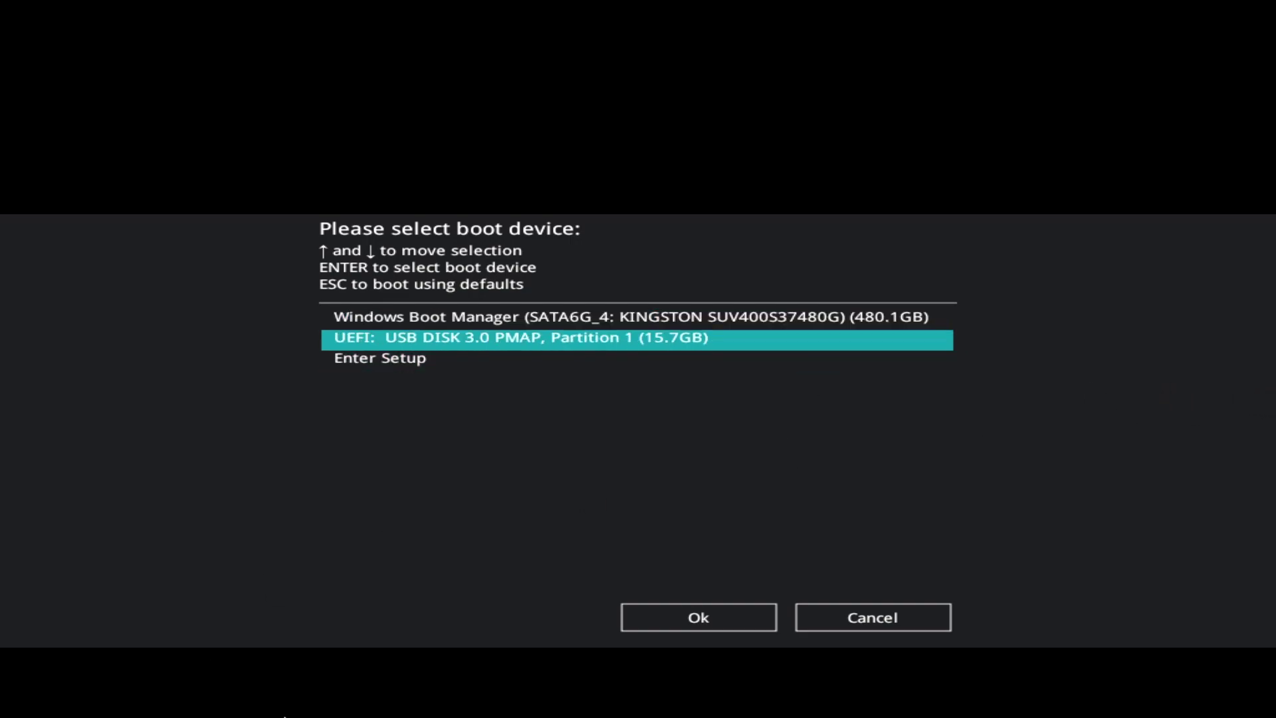
pyautogui.click(771, 615)
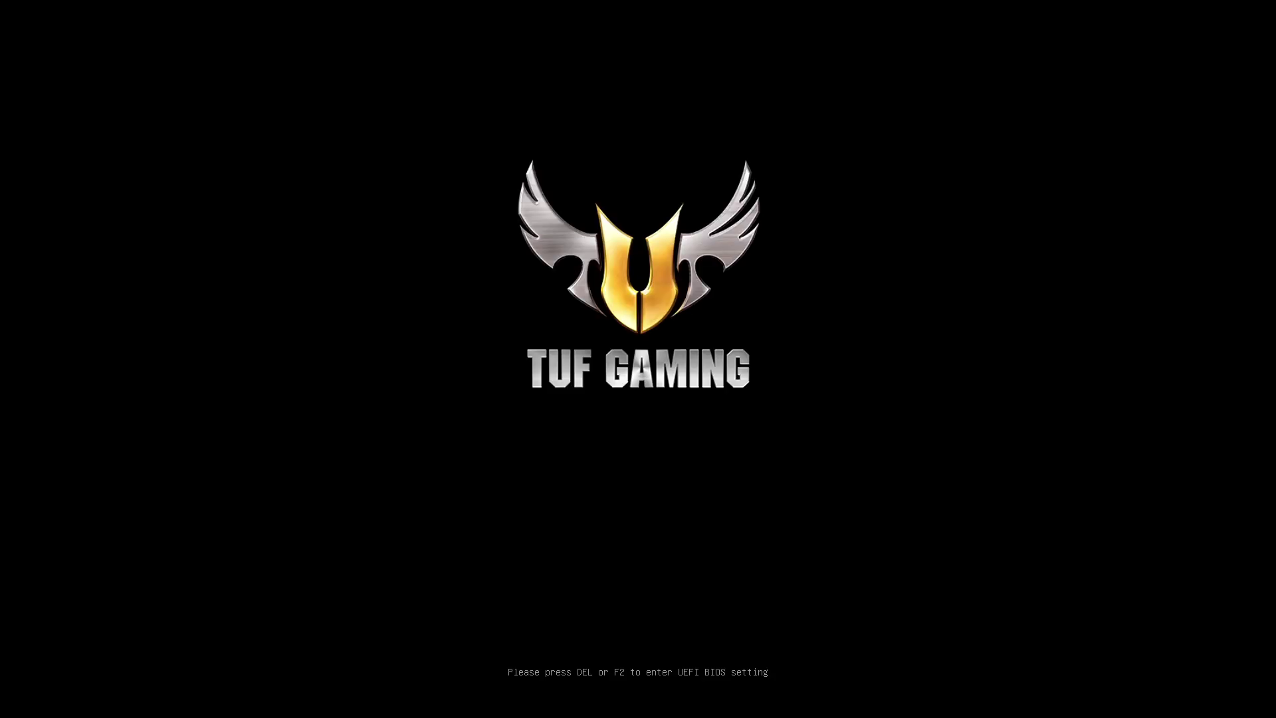
# Enter the BIOS, move USB DISK 3.0 above Windows Boot Manager, and switch to Advanced Mode.
pyautogui.press('Delete')
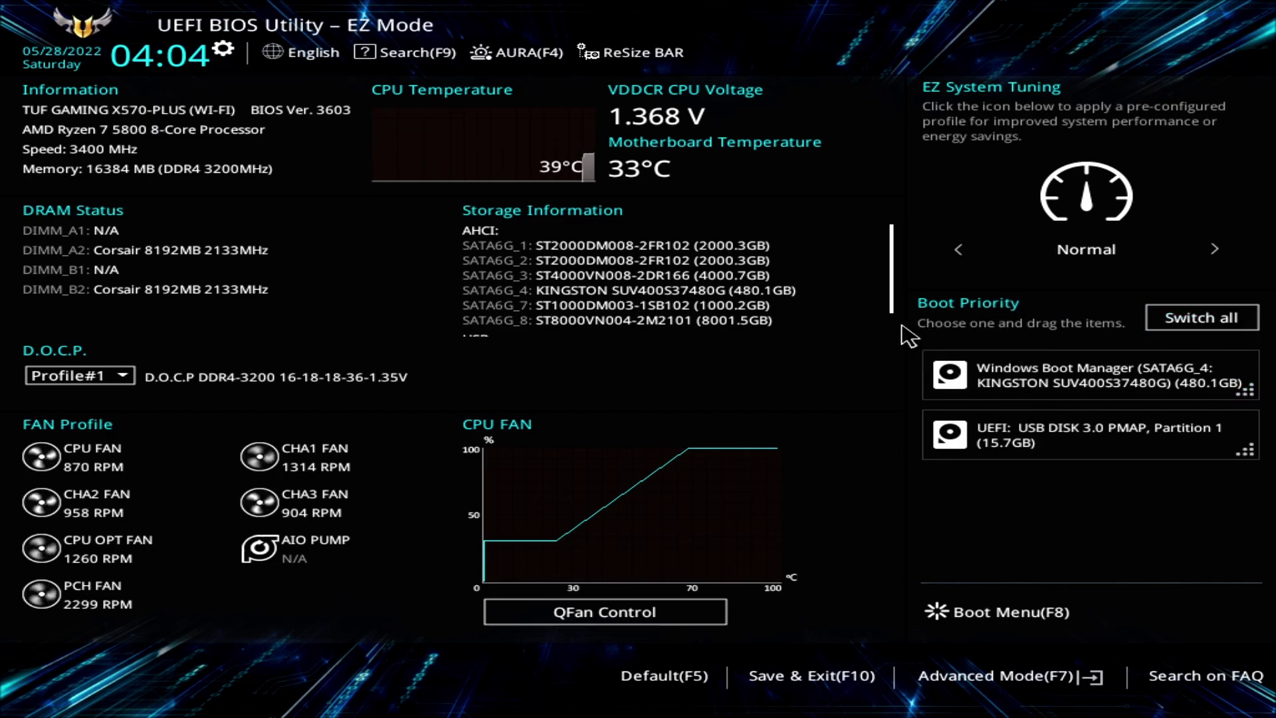
pyautogui.moveTo(1071, 433); pyautogui.dragTo(1103, 376)
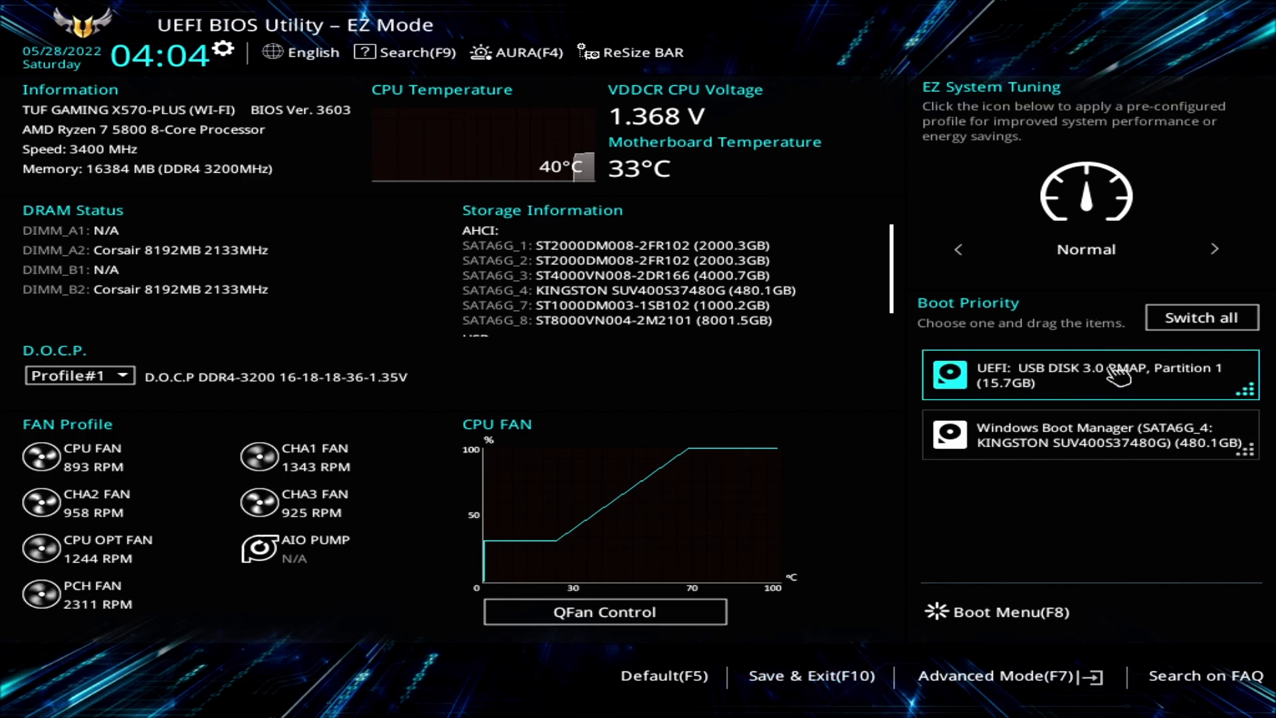
pyautogui.click(1027, 675)
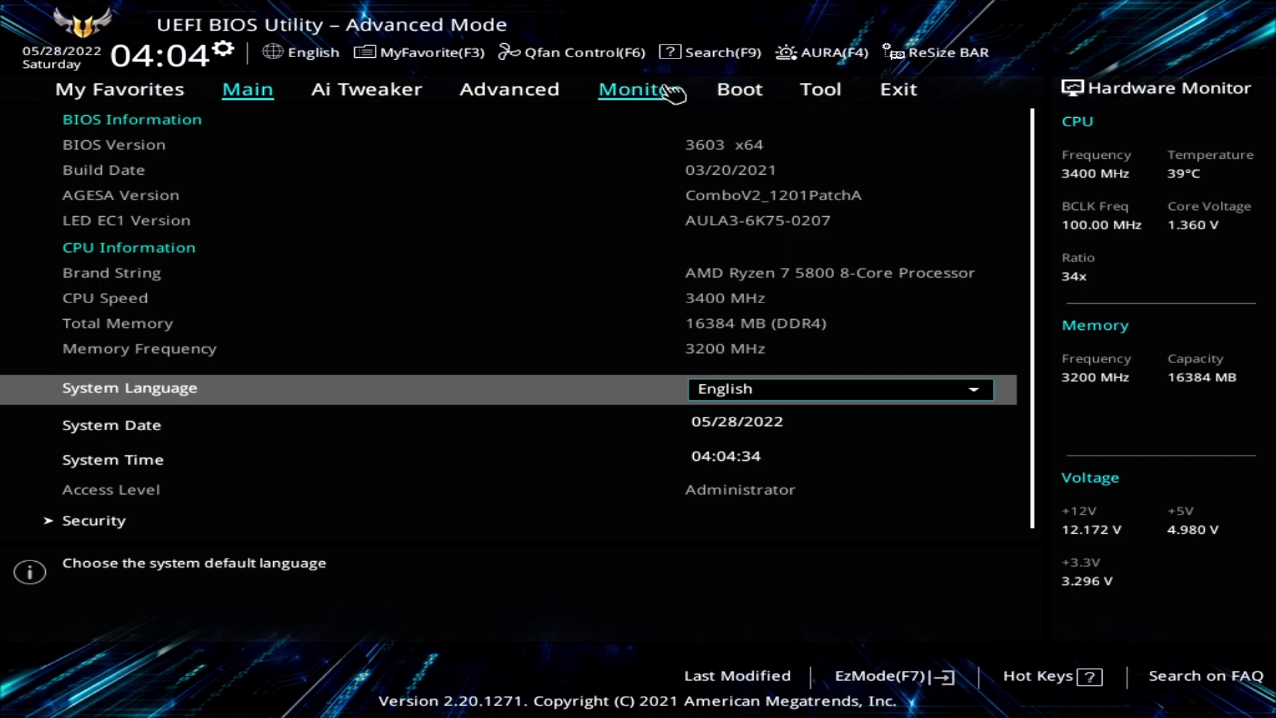
# Show the Boot page and check the Boot Option #2 choices, leaving them unchanged.
pyautogui.click(746, 97)
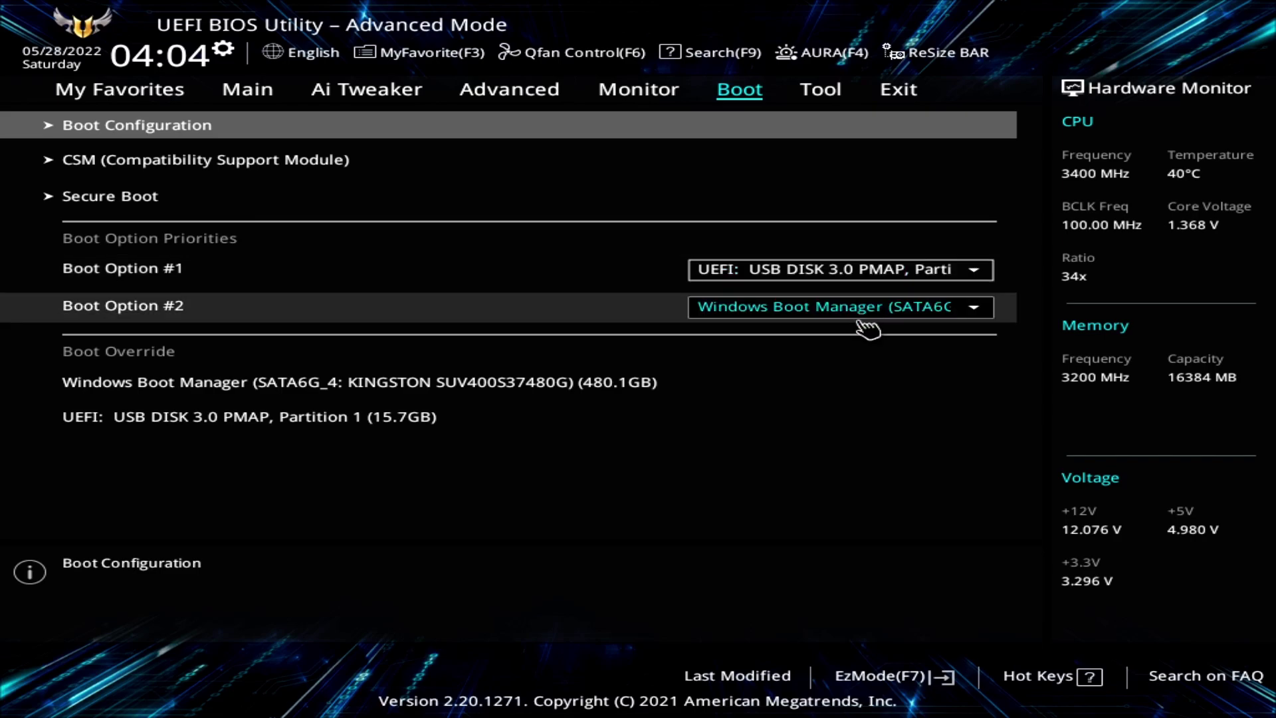
pyautogui.click(812, 310)
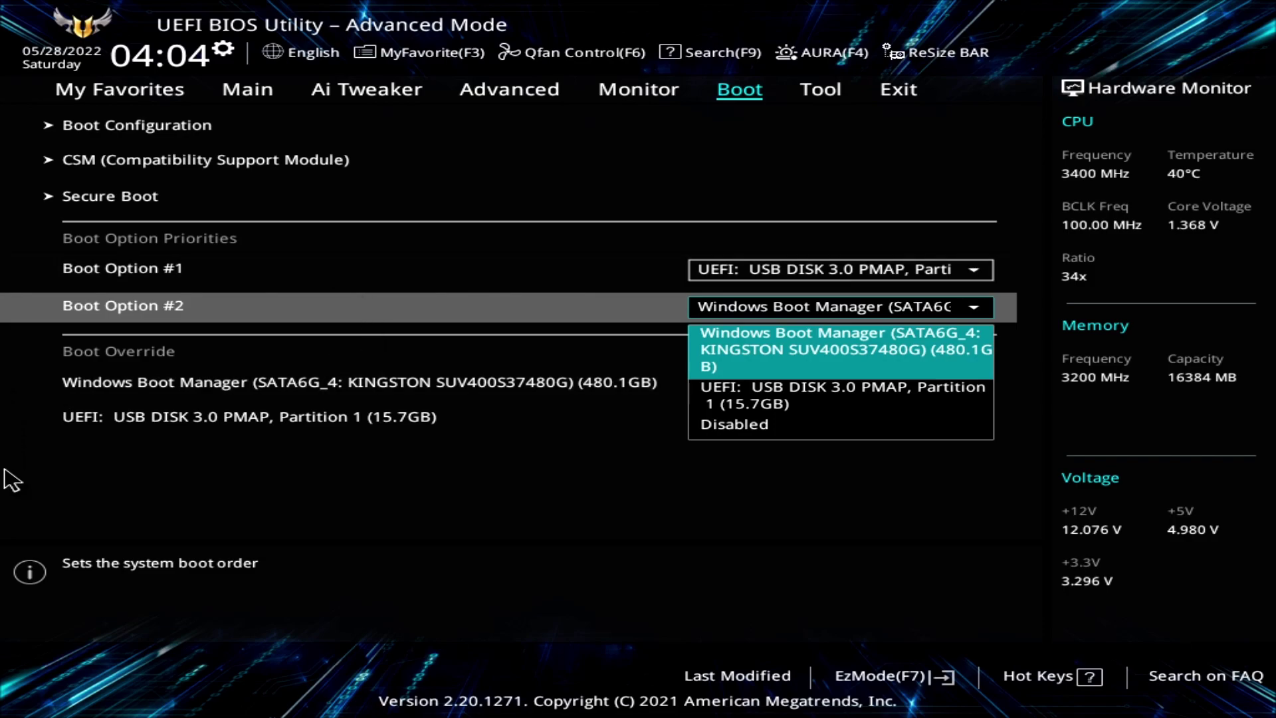
pyautogui.click(282, 509)
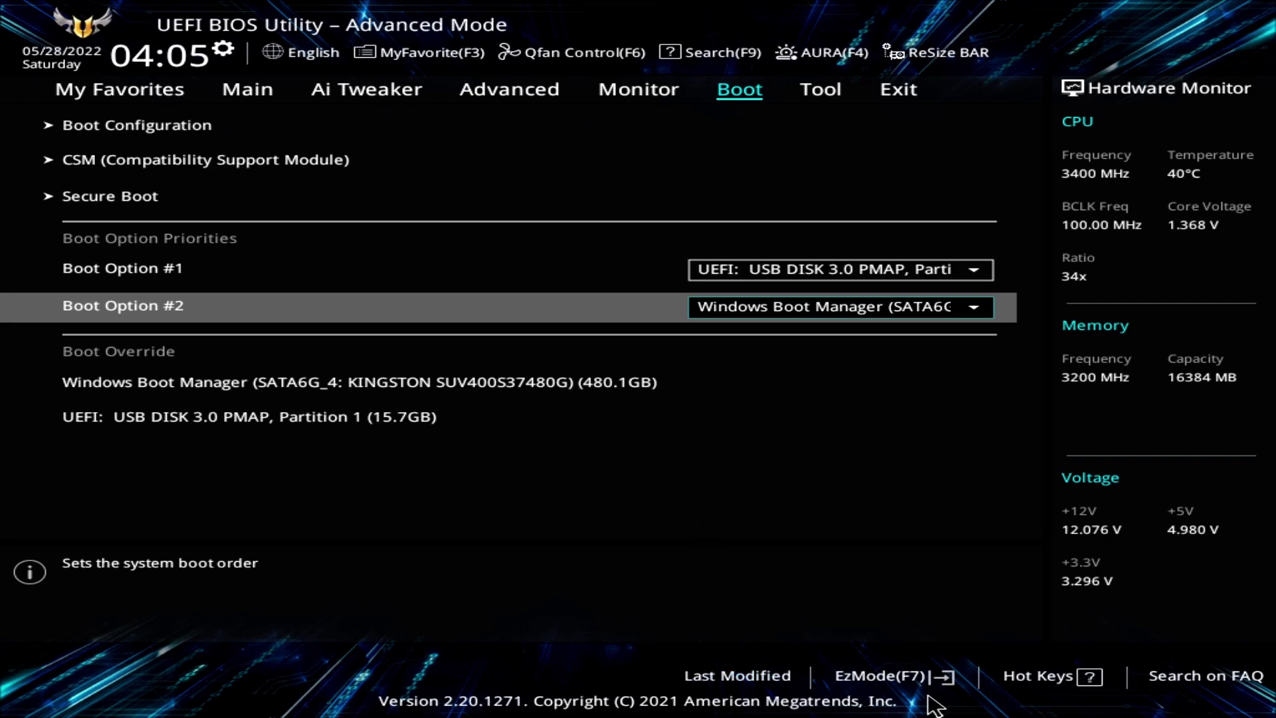
# Return to EZ Mode, then Save & Exit (F10) and confirm the restart.
pyautogui.click(881, 675)
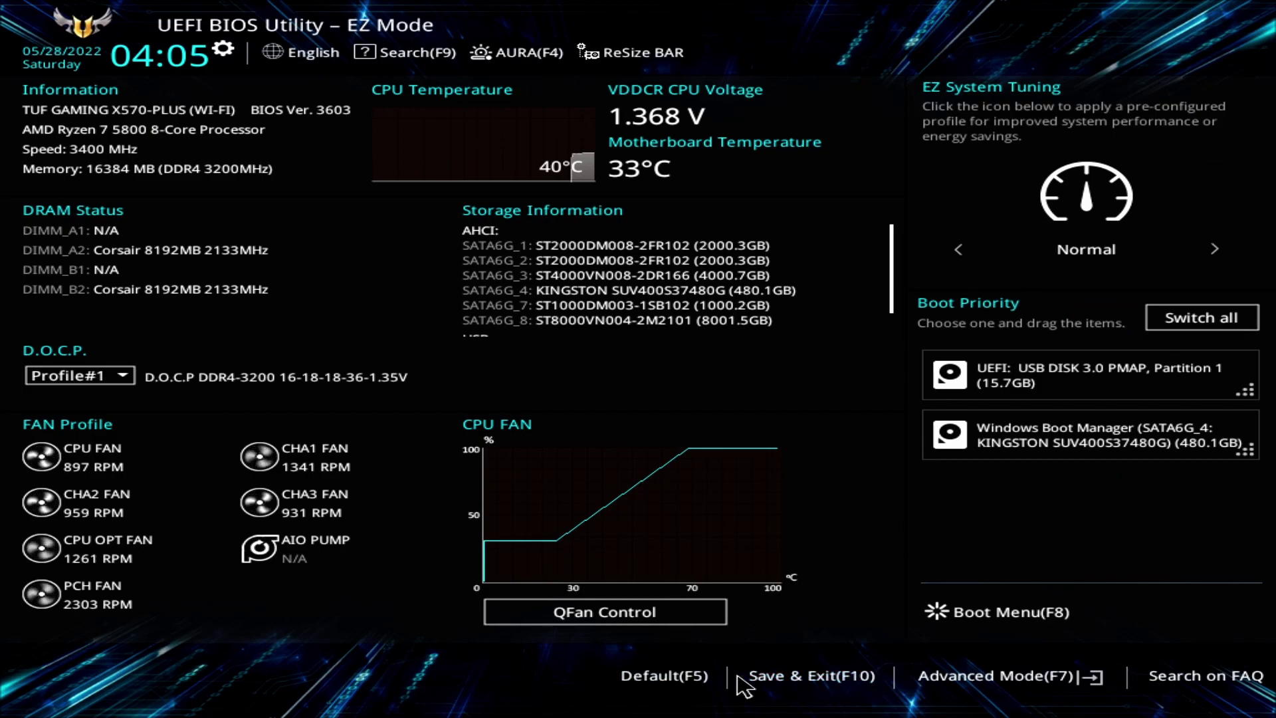
pyautogui.click(823, 676)
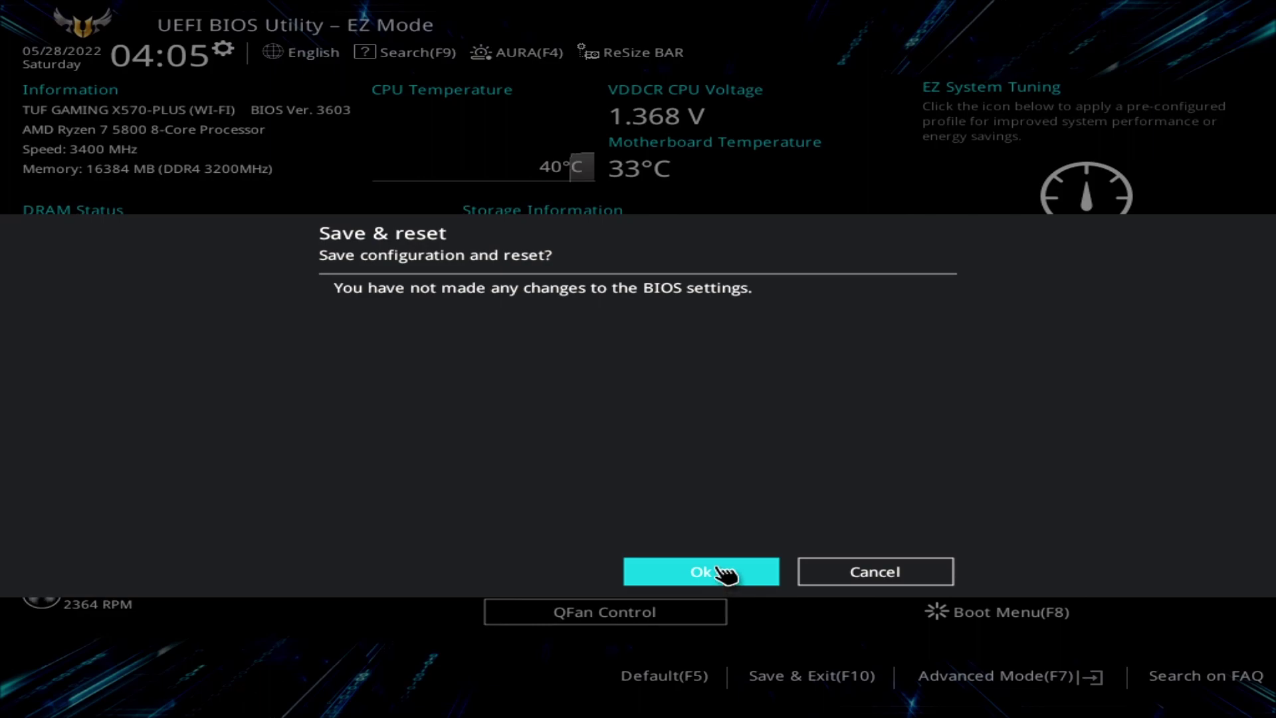
pyautogui.click(720, 570)
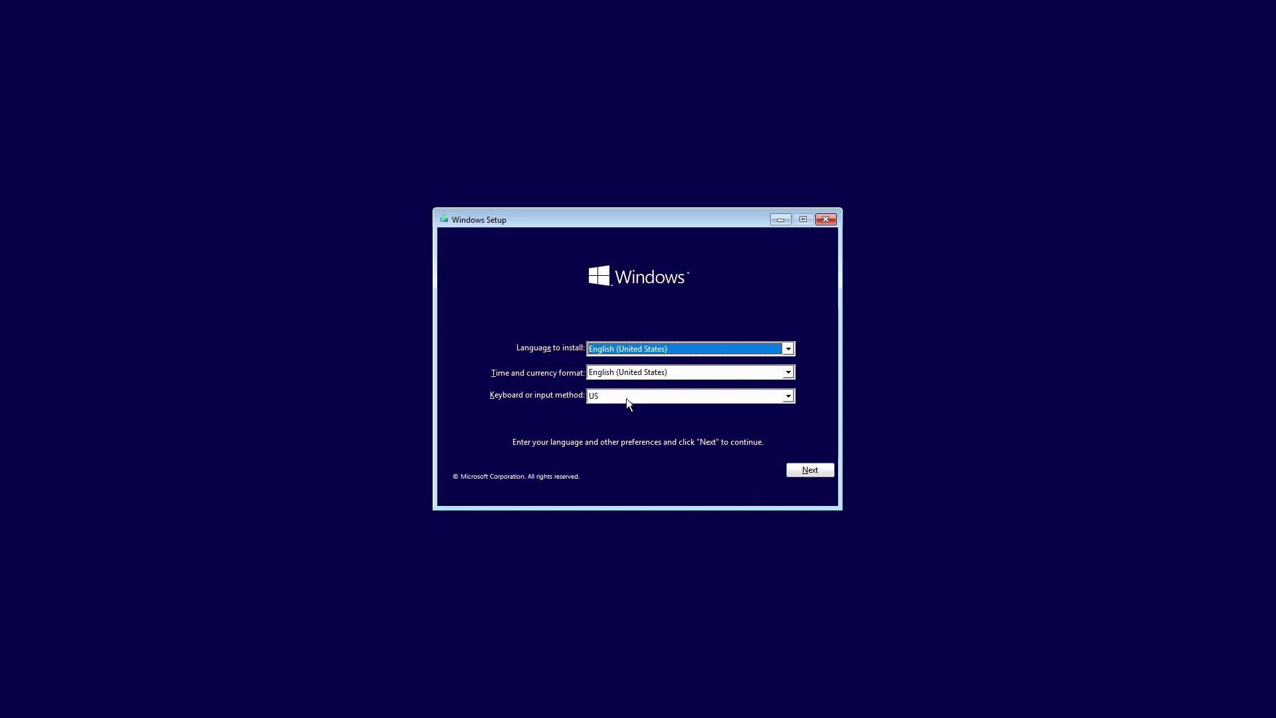
# Set time and currency format to English (Canada), continue, and choose Install now.
pyautogui.click(665, 369)
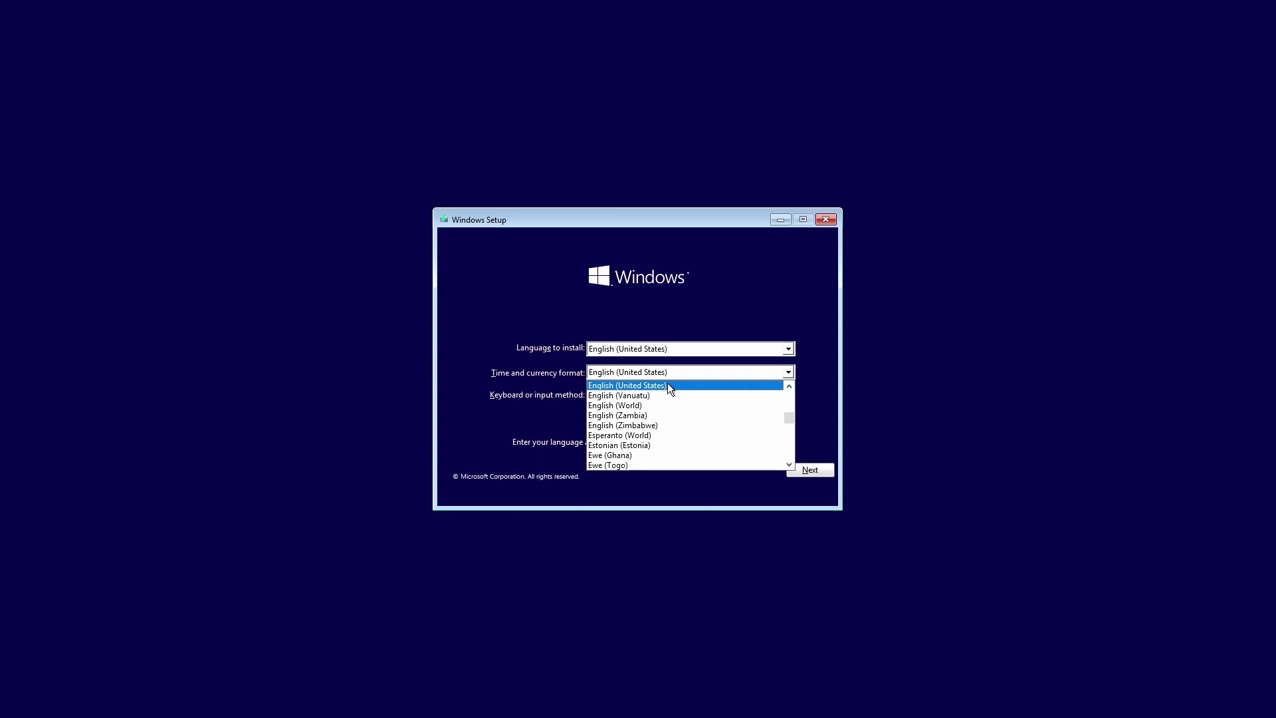
pyautogui.scroll(1, 667, 382)
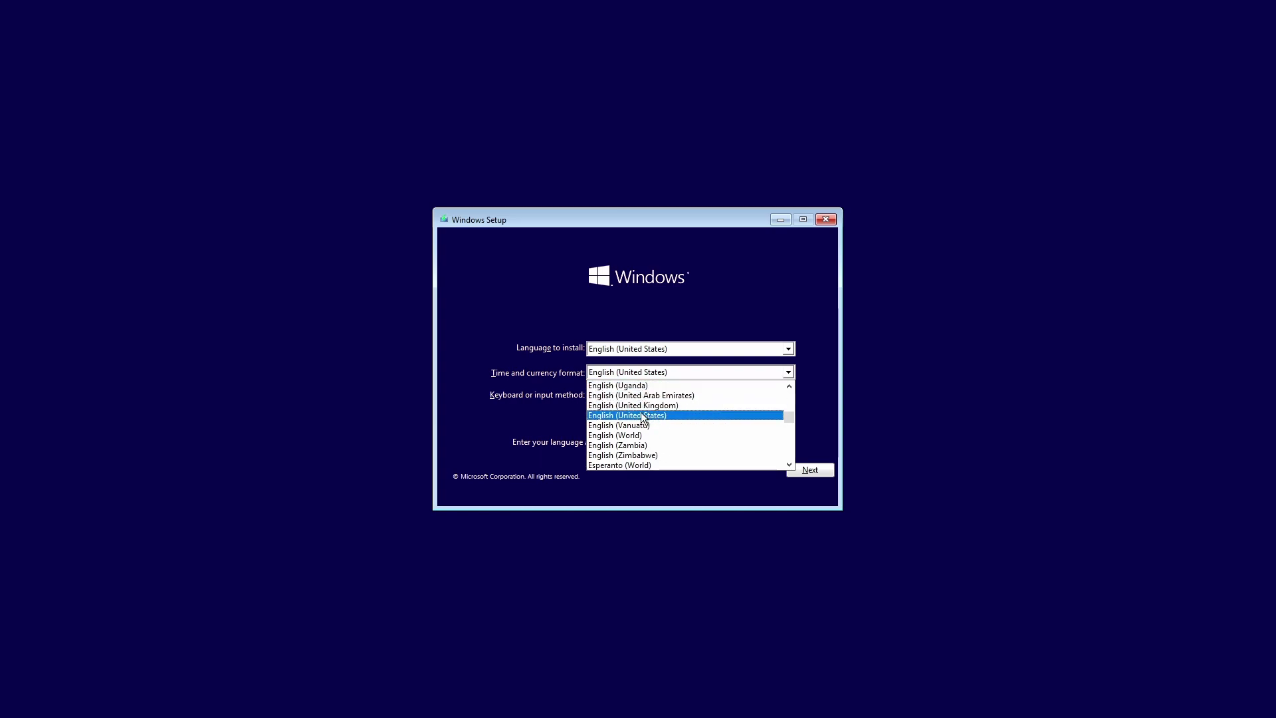
pyautogui.scroll(20, 666, 416)
pyautogui.scroll(1, 666, 417)
pyautogui.click(625, 392)
pyautogui.click(813, 472)
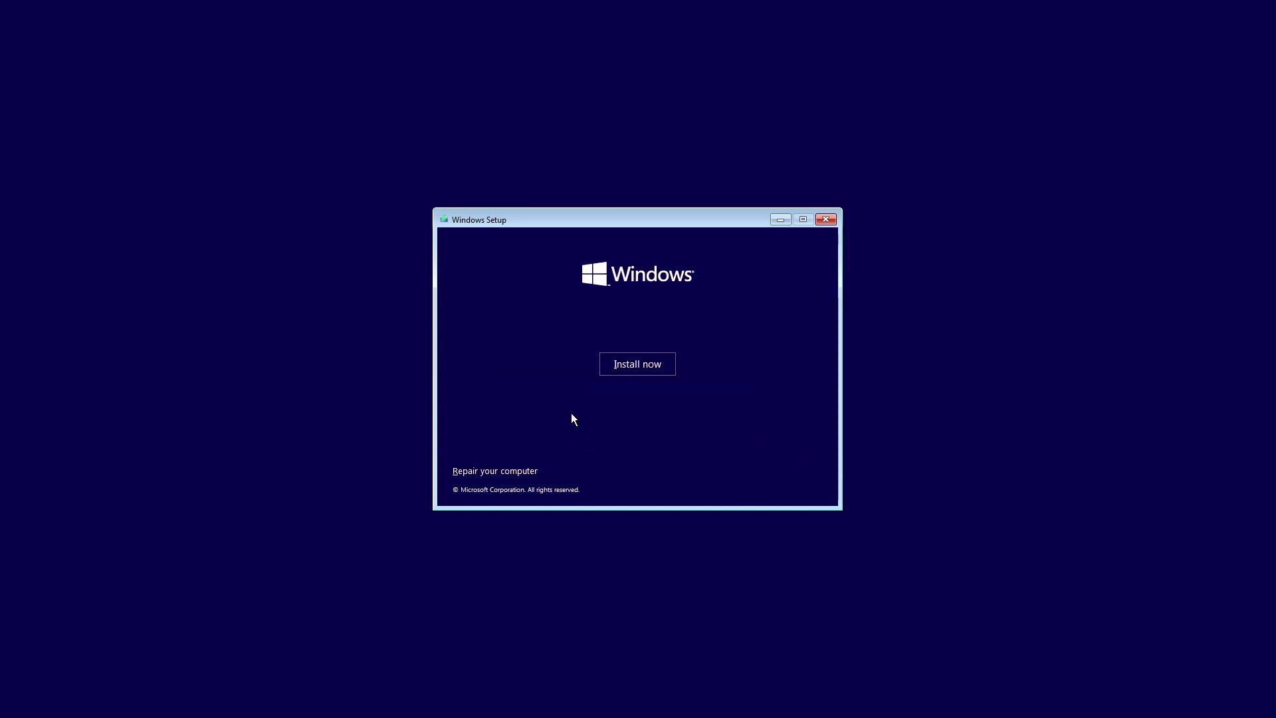
pyautogui.click(627, 365)
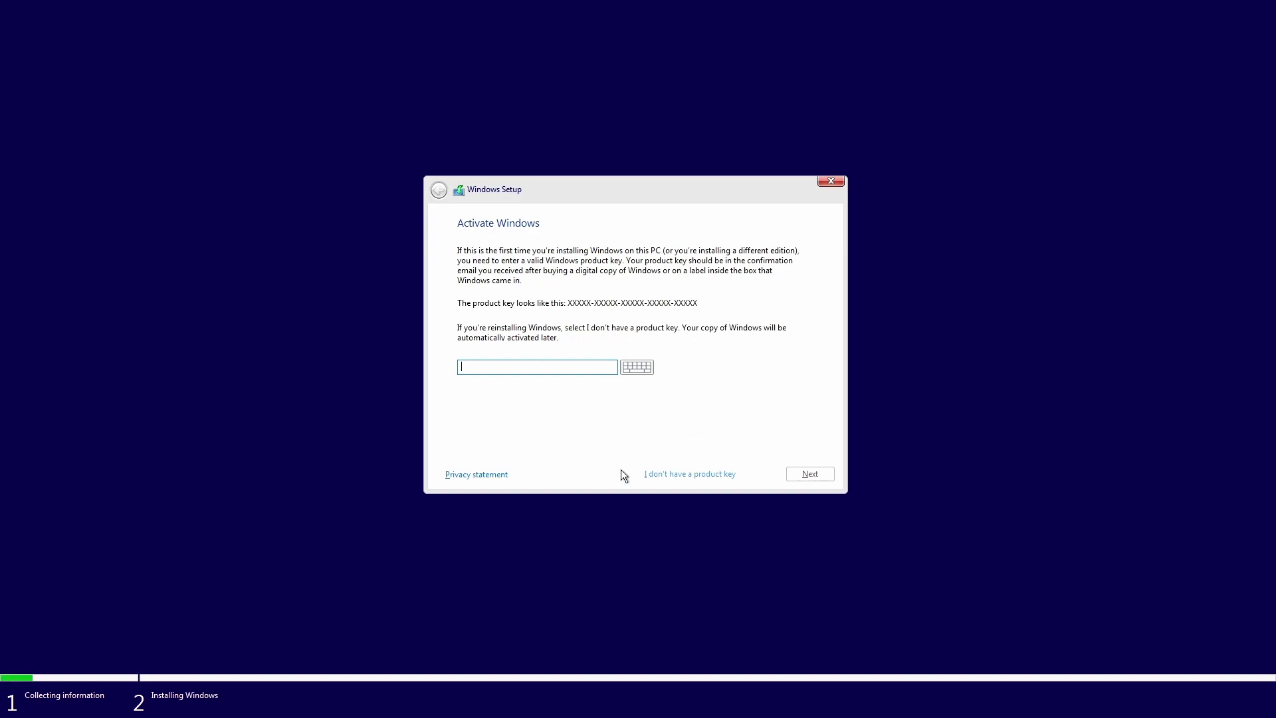
# Skip the product key, keep Windows 10 Home (x64), and accept the license terms.
pyautogui.click(679, 476)
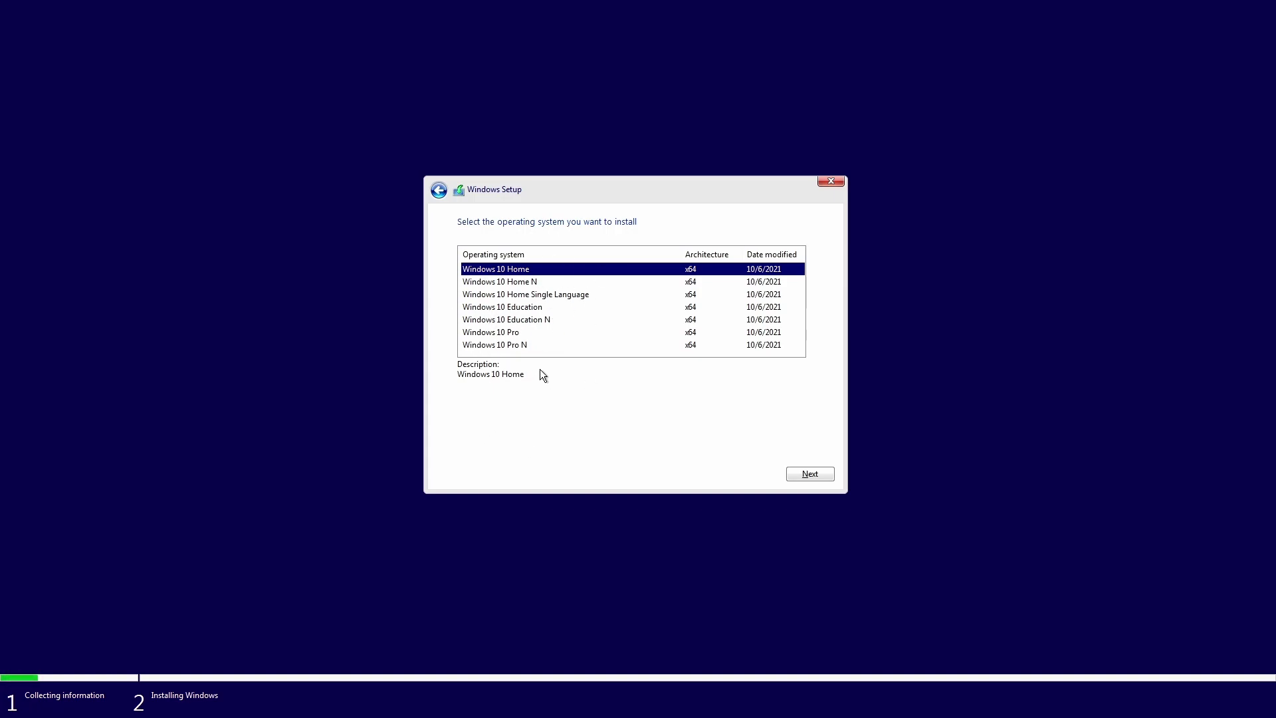
pyautogui.click(796, 472)
pyautogui.click(462, 444)
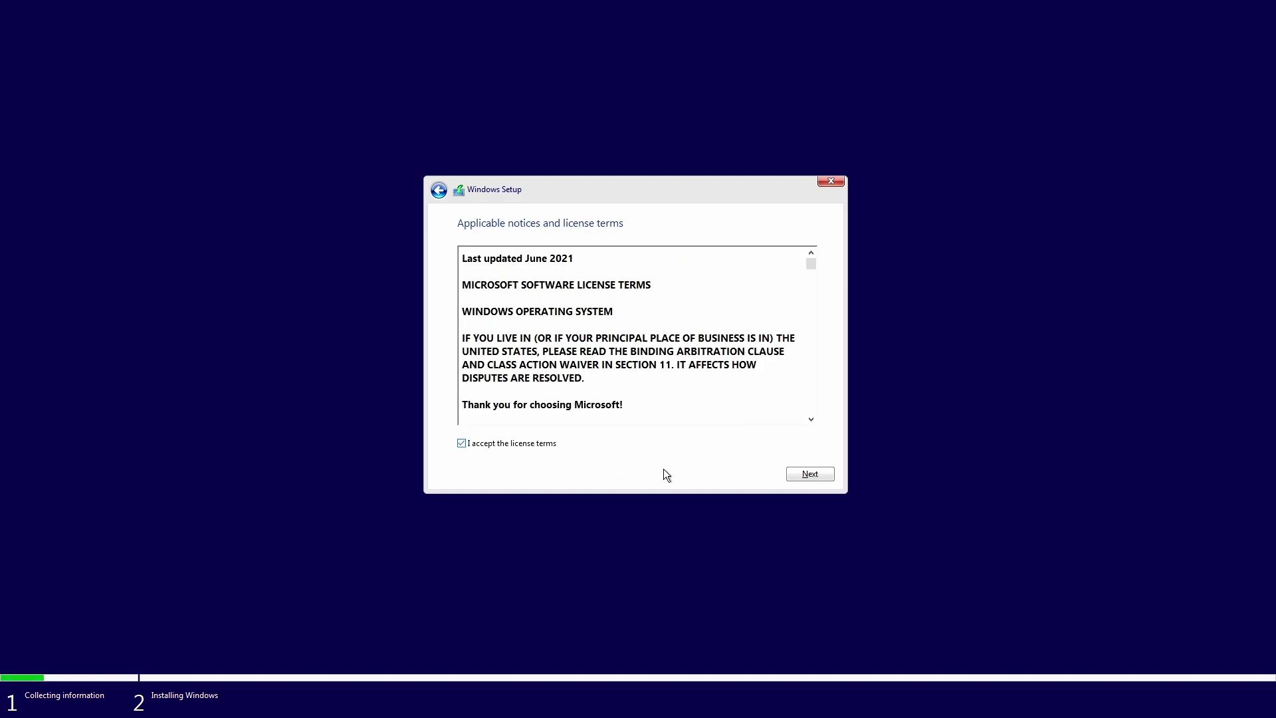
pyautogui.click(808, 474)
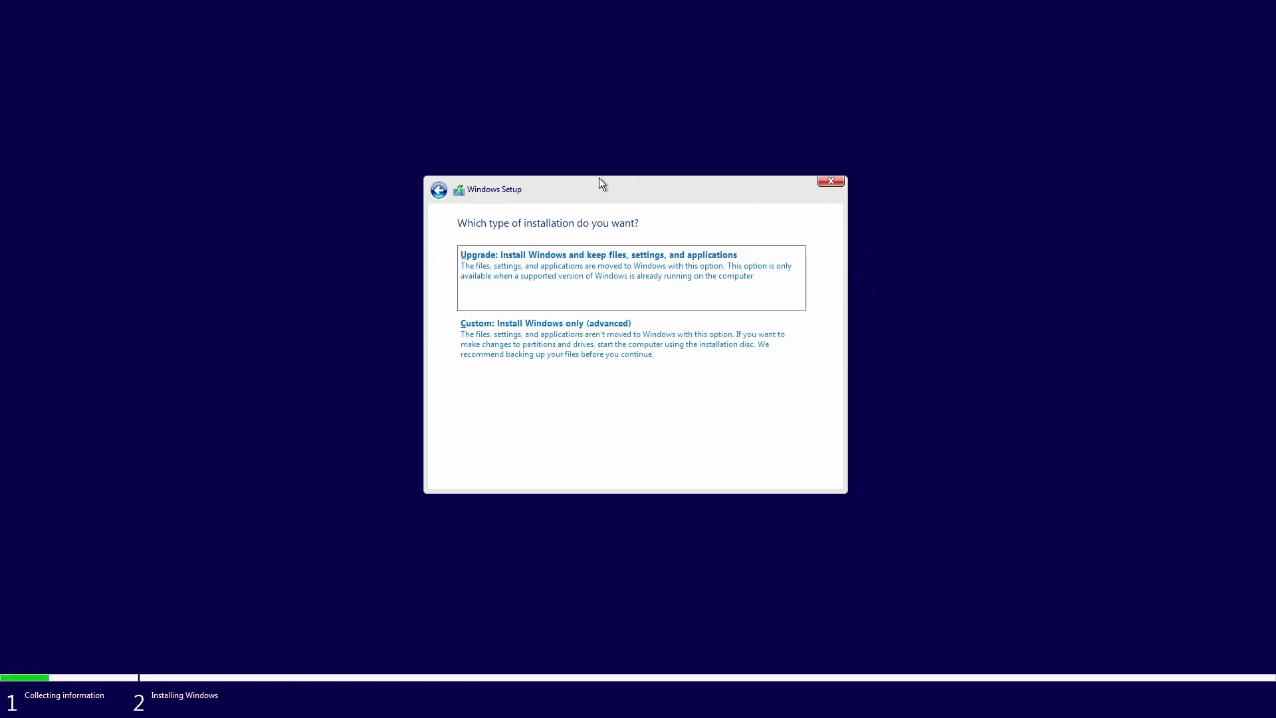
# Choose the Custom: Install Windows only (advanced) installation type.
pyautogui.click(518, 340)
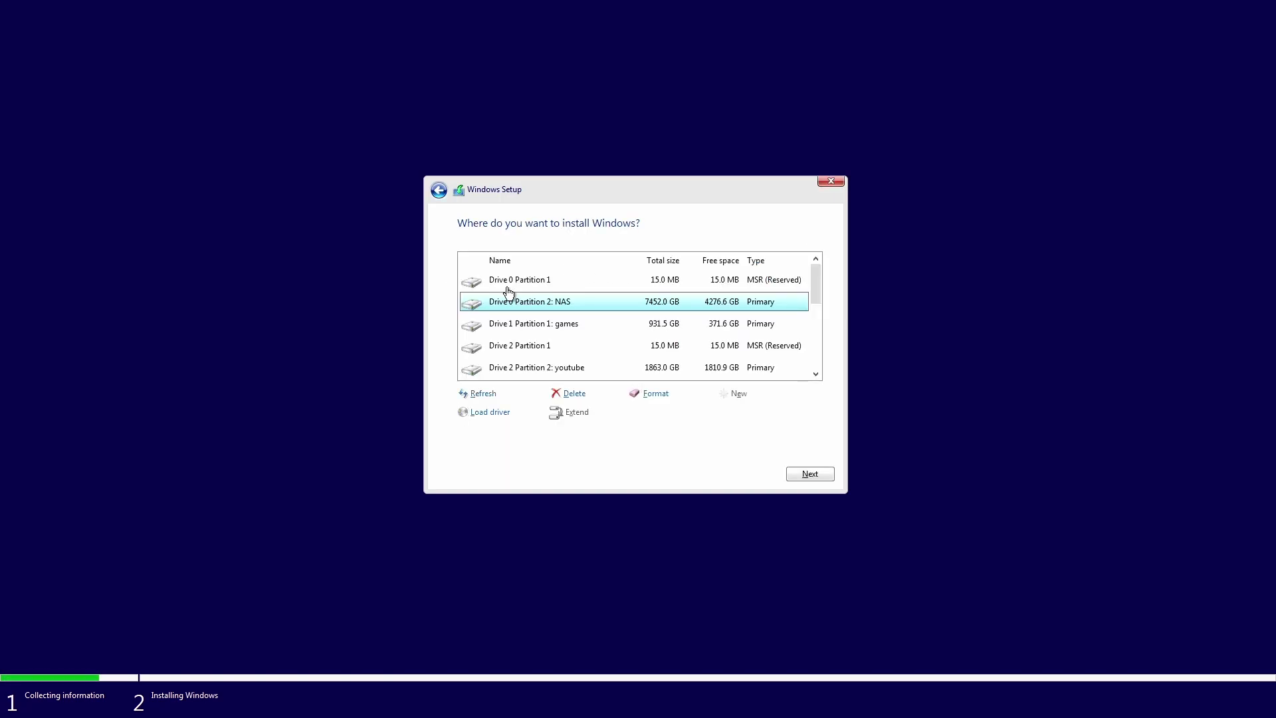
pyautogui.moveTo(820, 279)
pyautogui.mouseDown()
pyautogui.moveTo(835, 376)
pyautogui.moveTo(823, 270)
pyautogui.mouseUp()
pyautogui.scroll(-3, 784, 279)
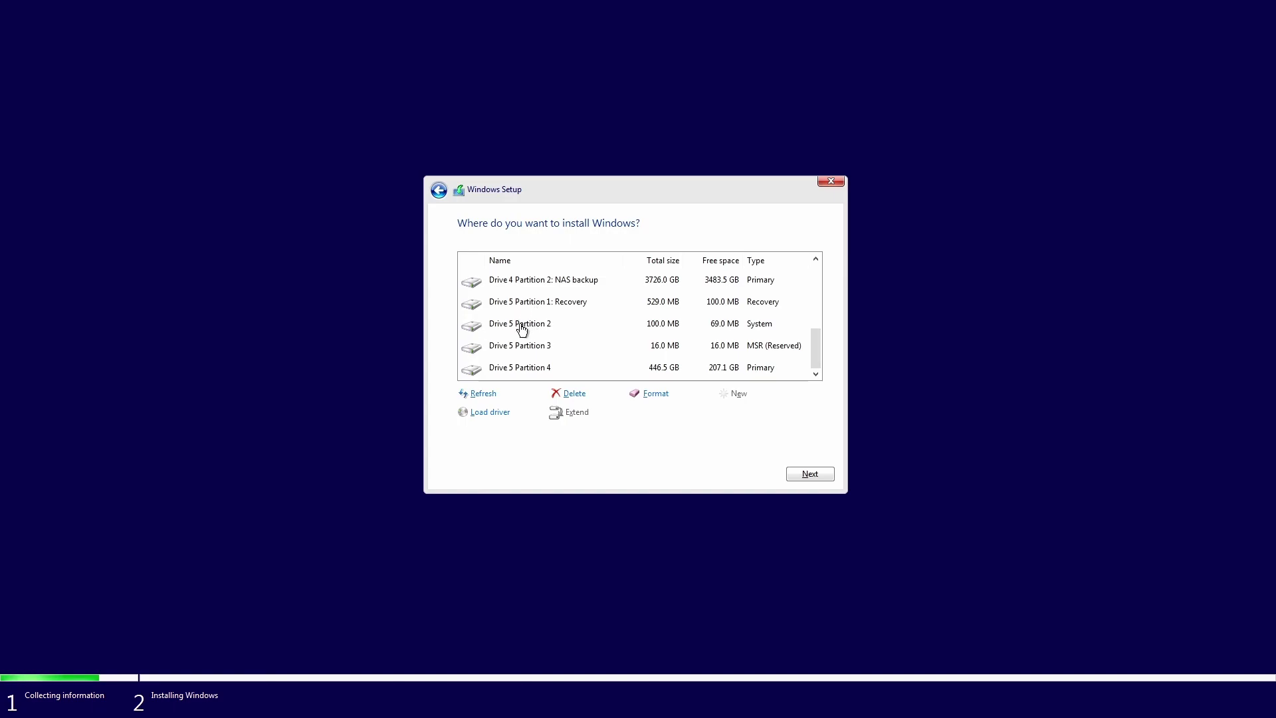
# Click through Drive 5's Partition 2, 3, 4 and Recovery entries as possible install targets.
pyautogui.click(521, 328)
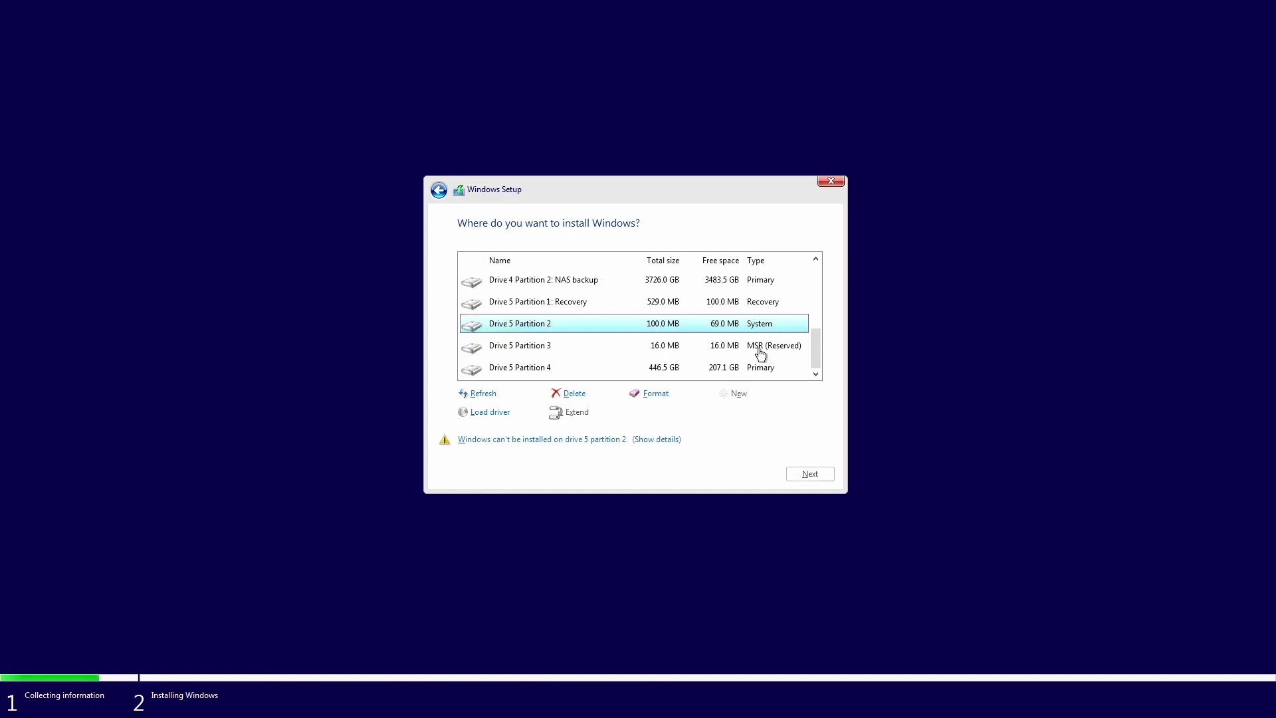
pyautogui.click(535, 345)
pyautogui.click(536, 310)
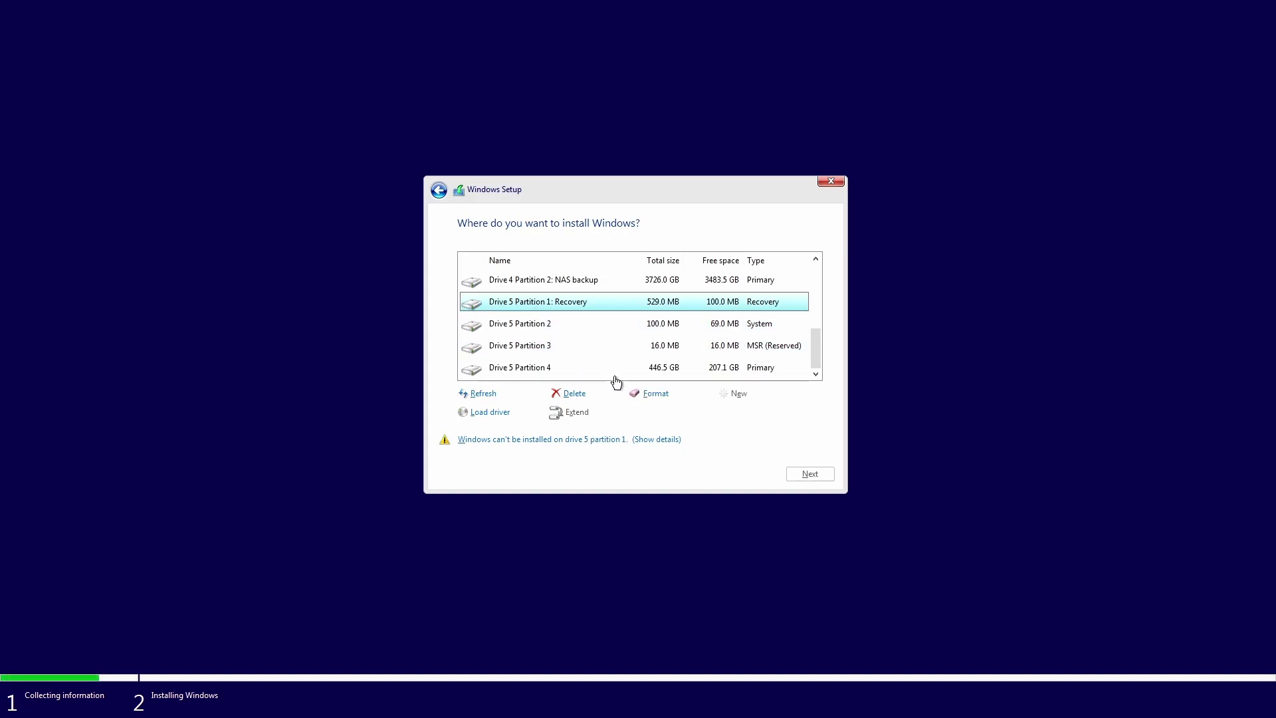
pyautogui.click(527, 330)
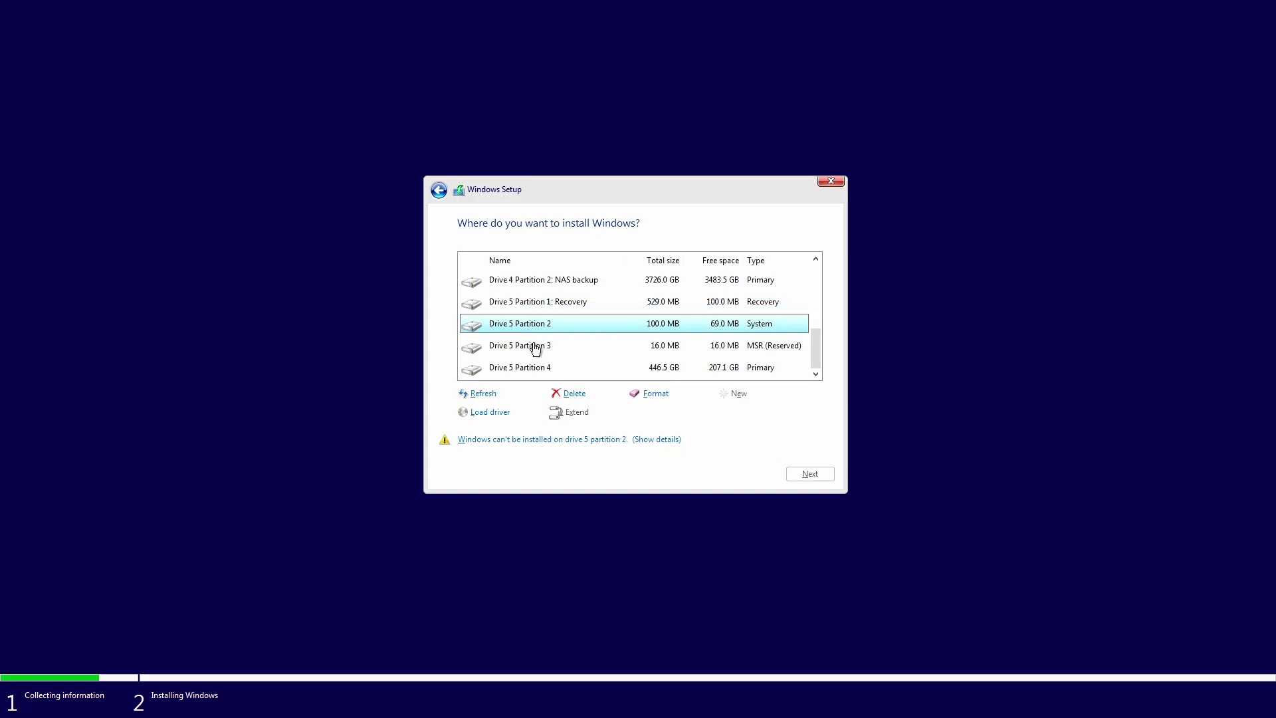
pyautogui.click(542, 349)
pyautogui.click(532, 365)
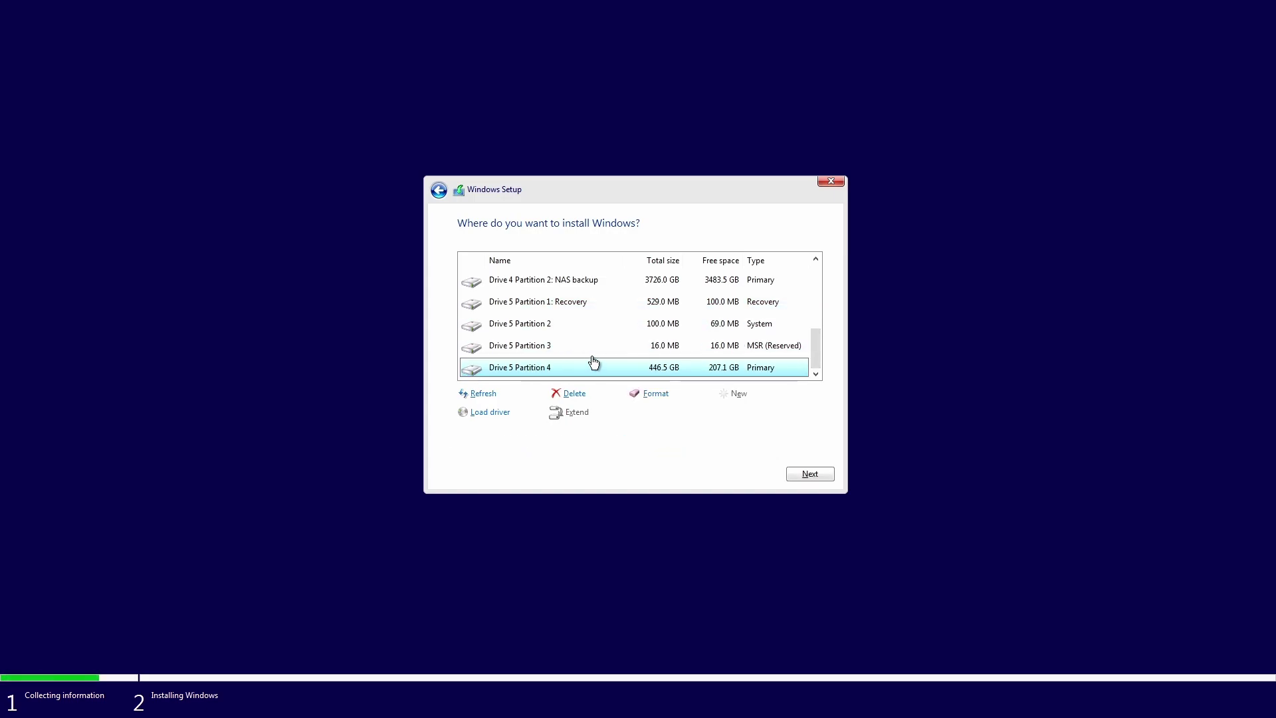
pyautogui.scroll(5, 610, 347)
pyautogui.scroll(-5, 607, 348)
pyautogui.click(610, 348)
pyautogui.scroll(2, 548, 346)
# Install Windows on Drive 0 Unallocated Space (931.5 GB).
pyautogui.scroll(2, 547, 346)
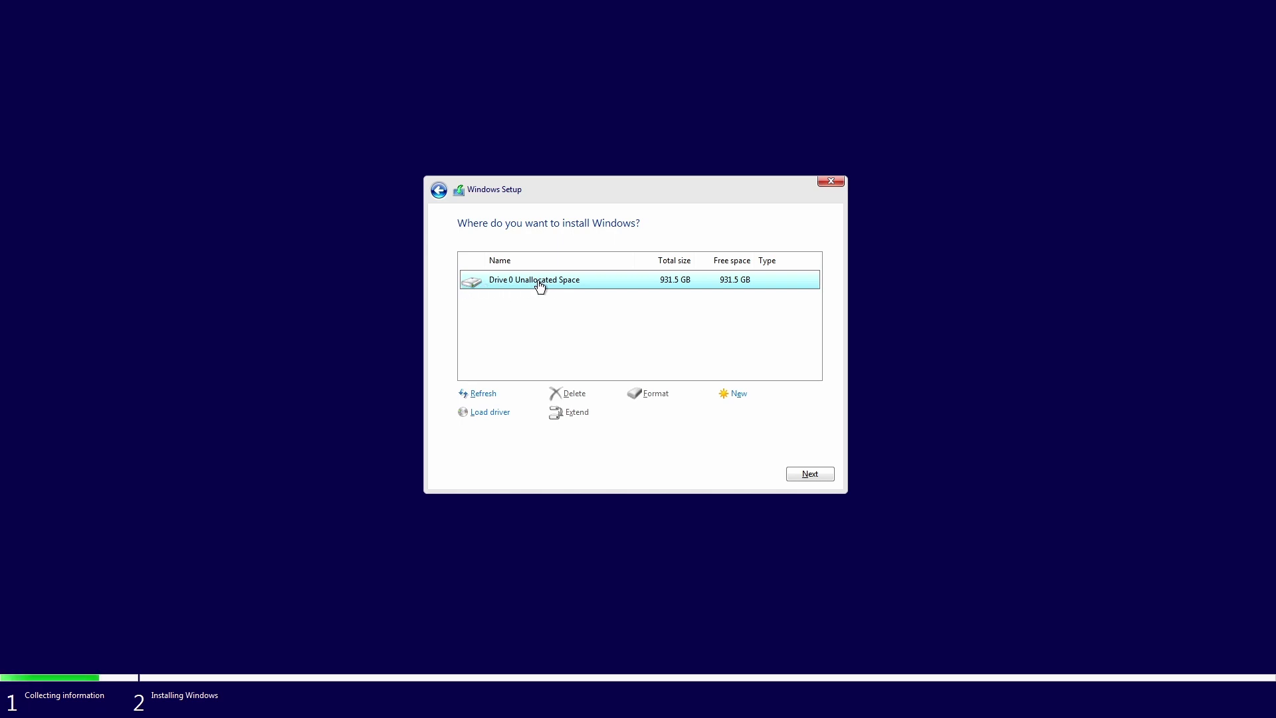
pyautogui.click(811, 474)
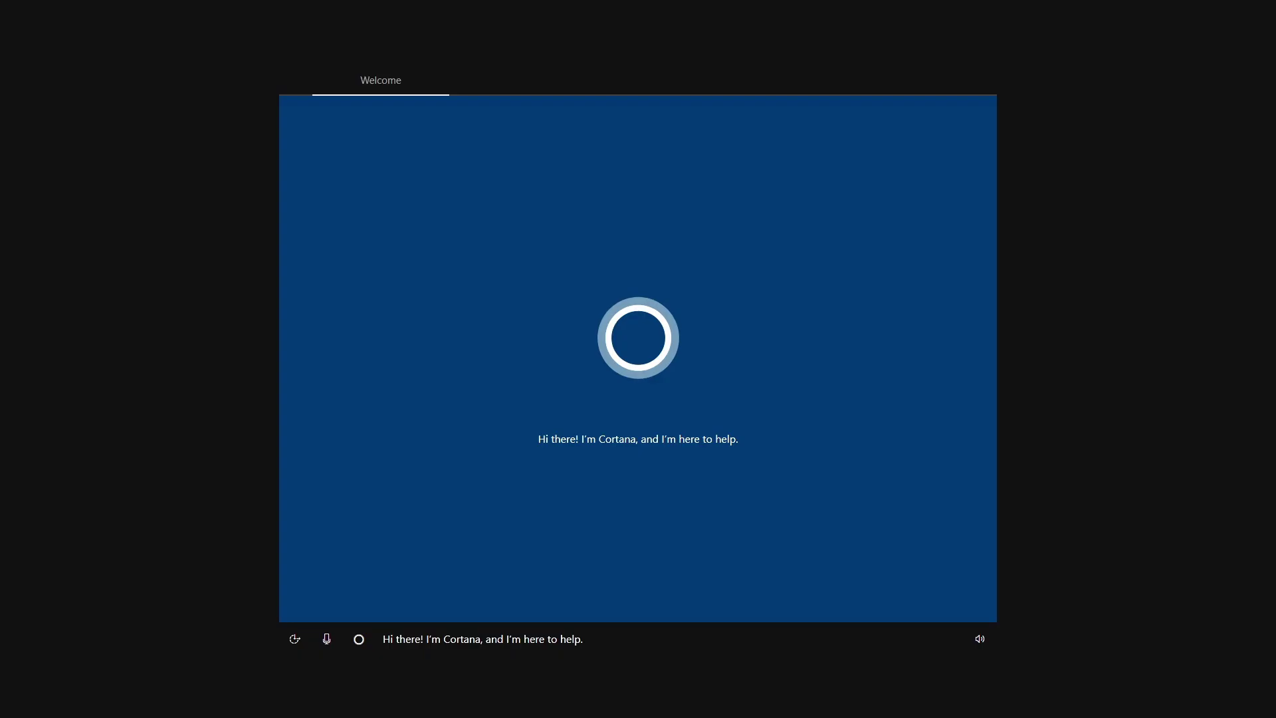
# Turn the narration volume nearly down, then accept United States region and US keyboard layout.
pyautogui.click(980, 638)
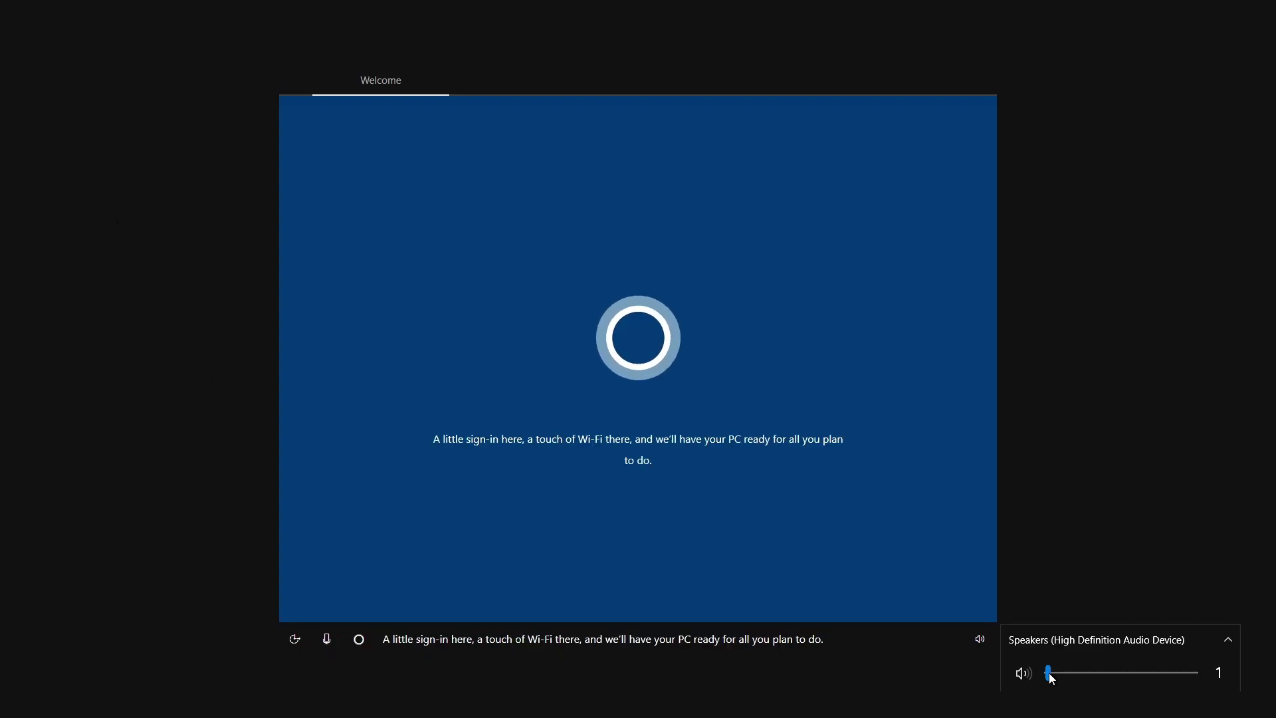
pyautogui.click(886, 642)
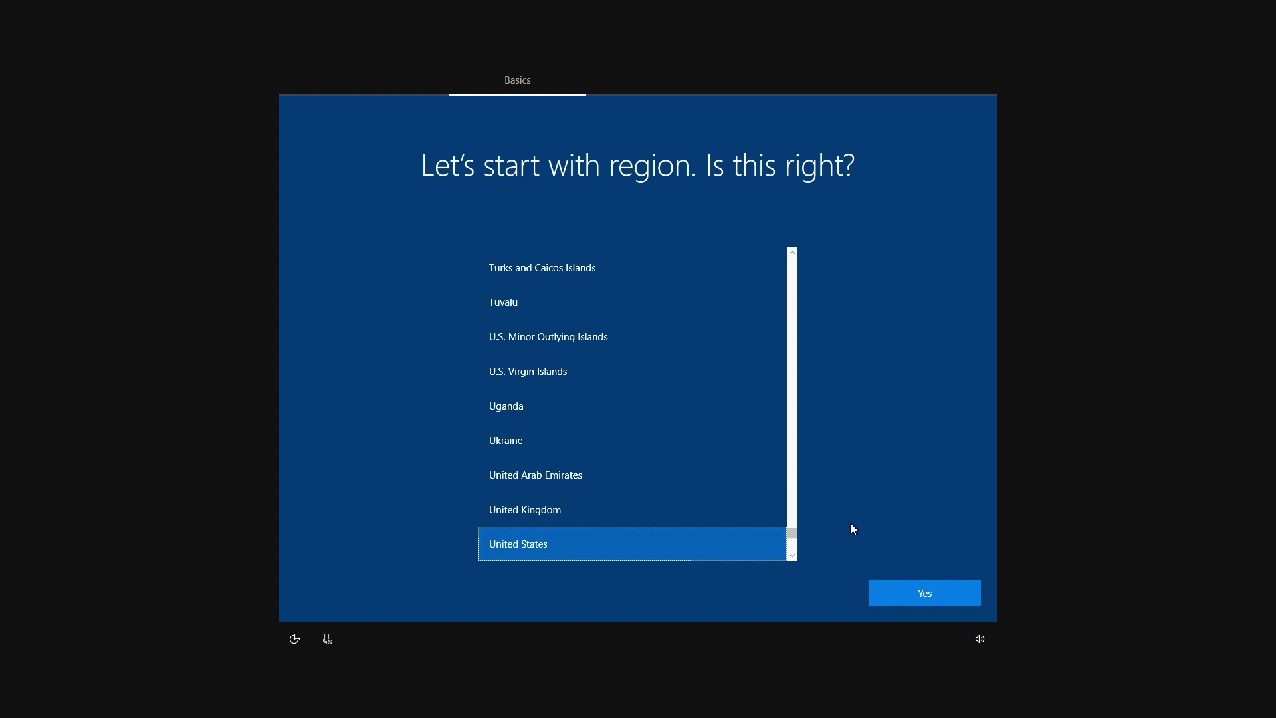
pyautogui.click(885, 590)
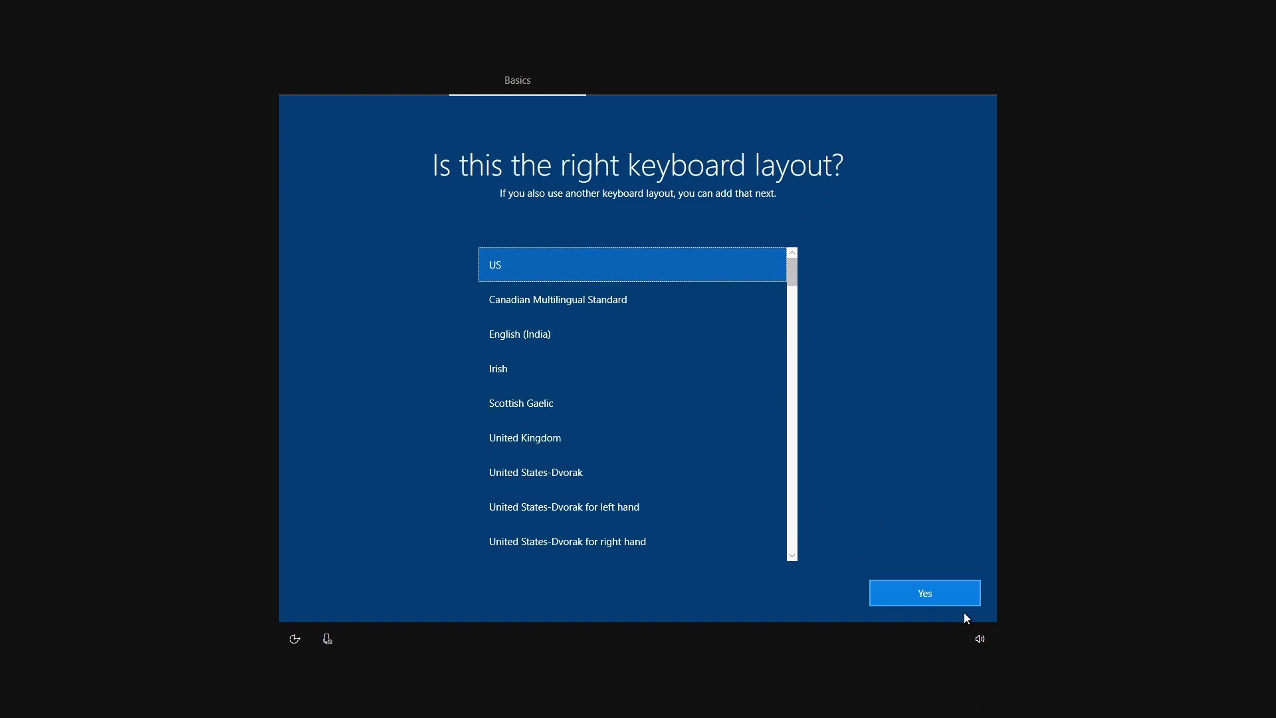
pyautogui.click(940, 595)
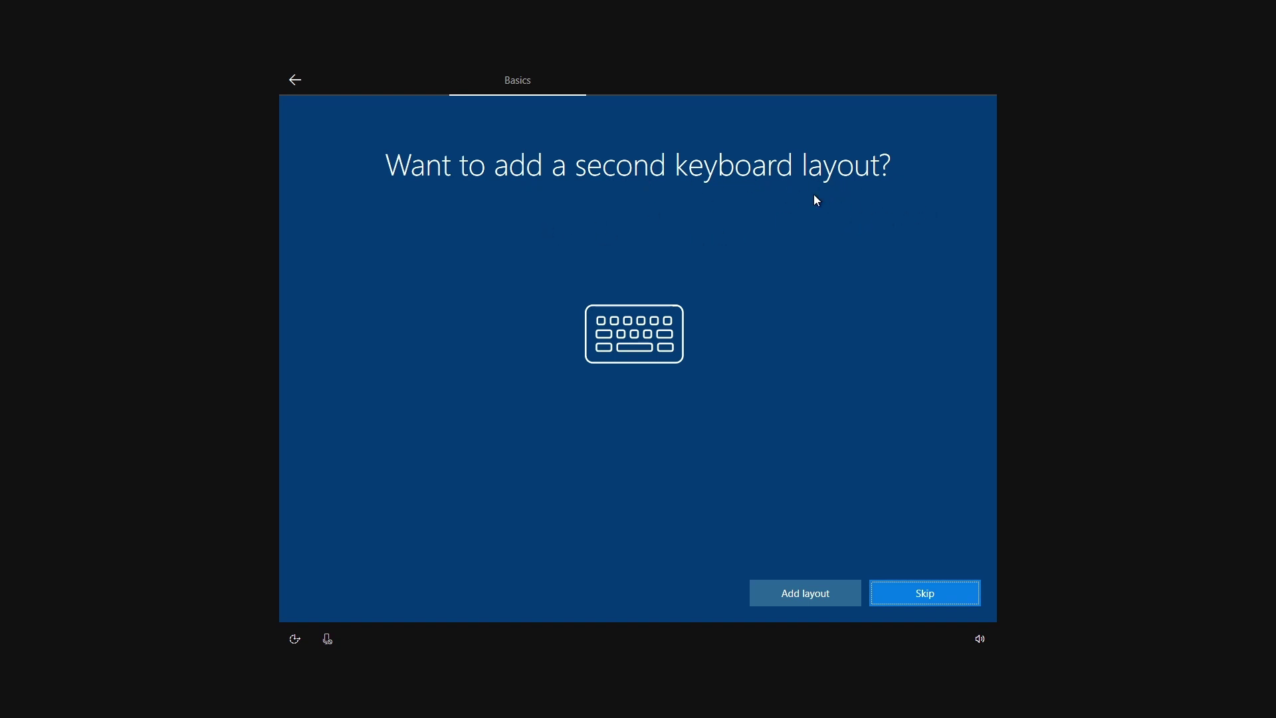
# Skip the second keyboard layout and submit the Microsoft account password.
pyautogui.click(935, 596)
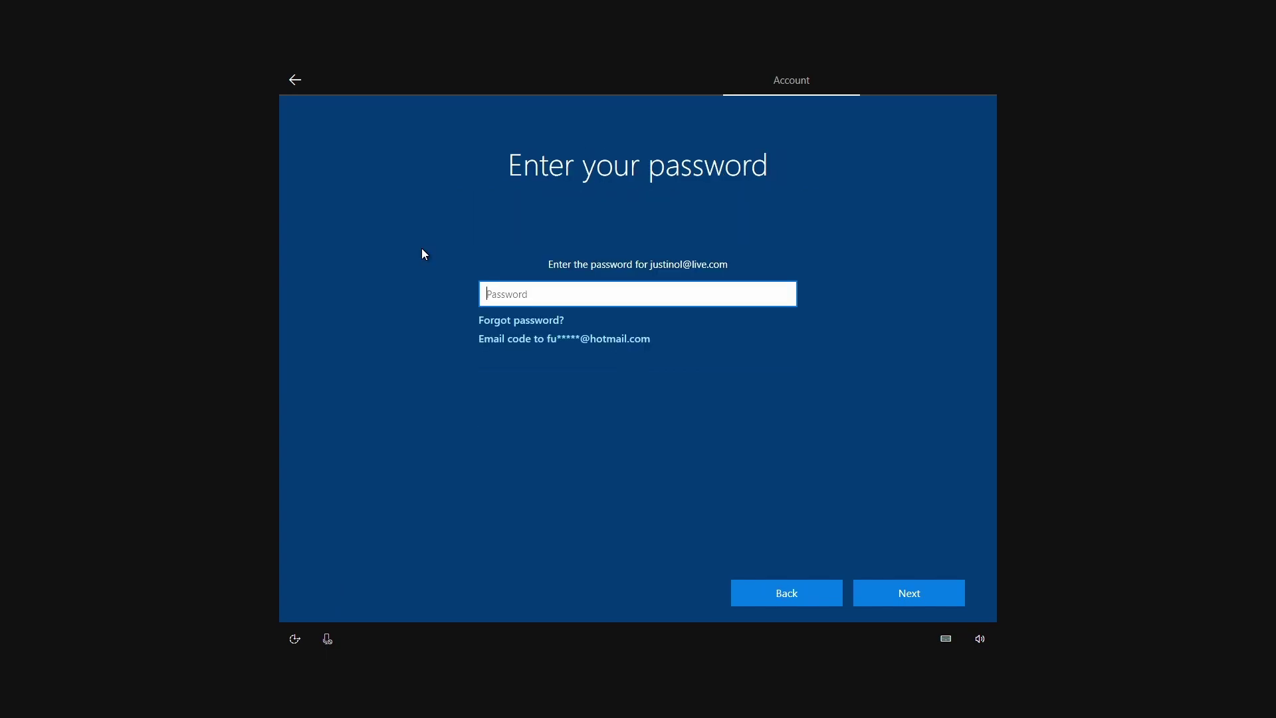
pyautogui.click(910, 593)
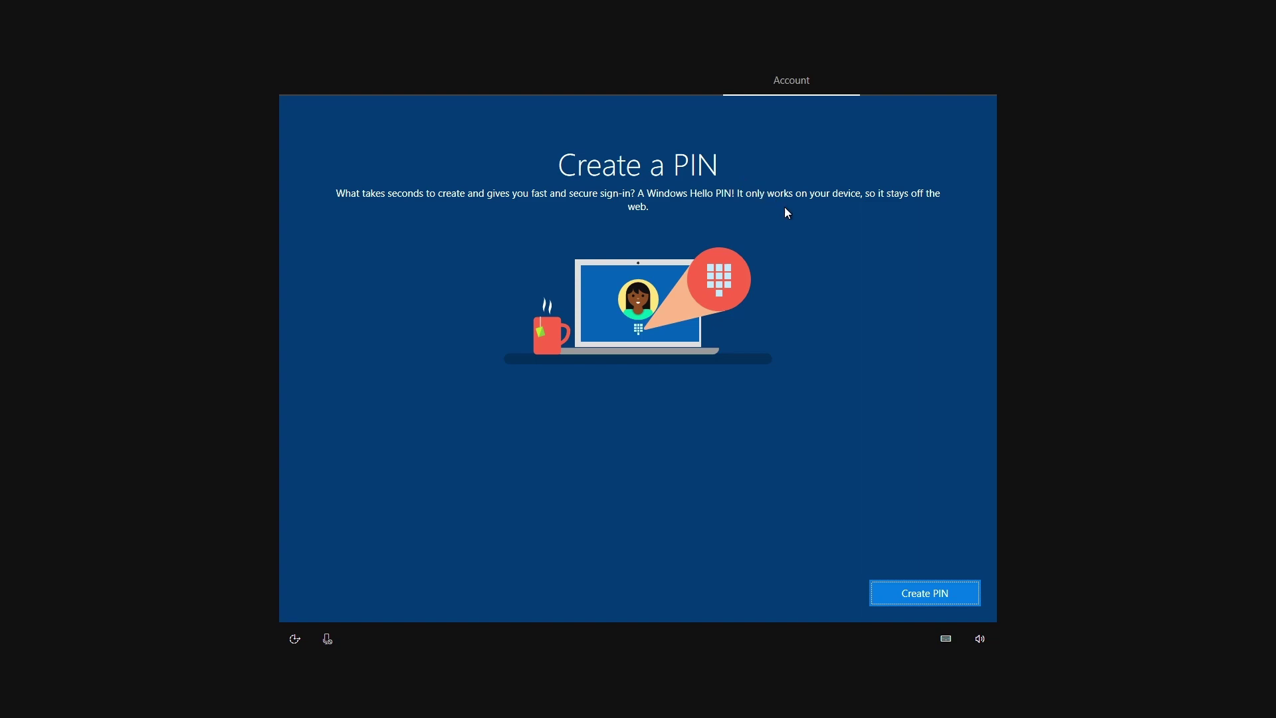
# Create a Windows Hello sign-in PIN, entering it twice to confirm it.
pyautogui.click(930, 597)
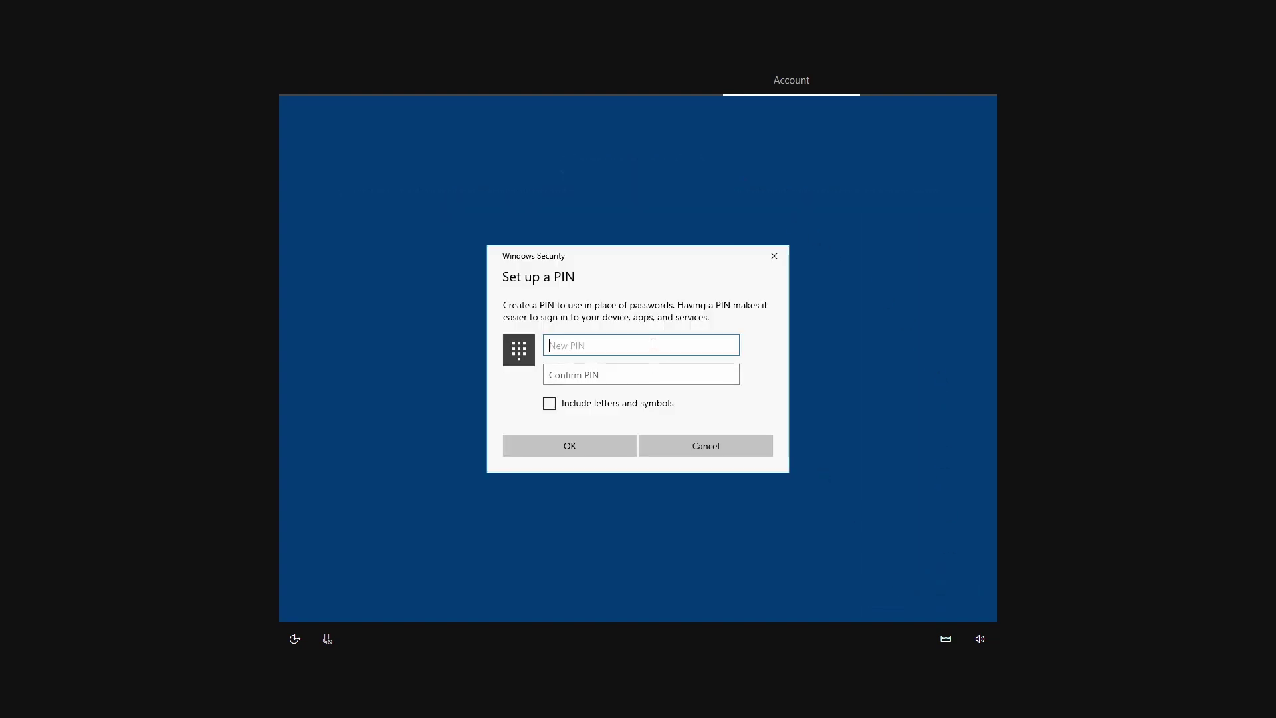
pyautogui.write('1234')
pyautogui.press('Tab')
pyautogui.write('1234')
pyautogui.click(594, 445)
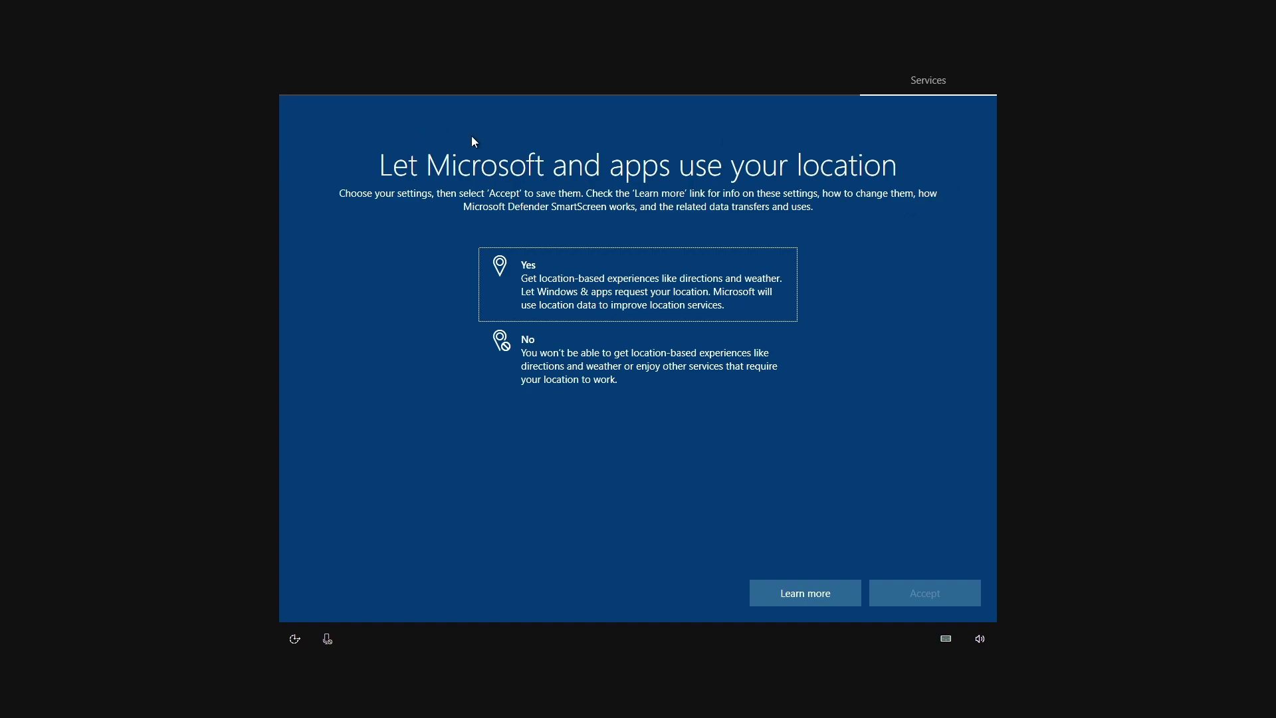
# Decline sharing the device's location and accept the Find my device page.
pyautogui.click(604, 367)
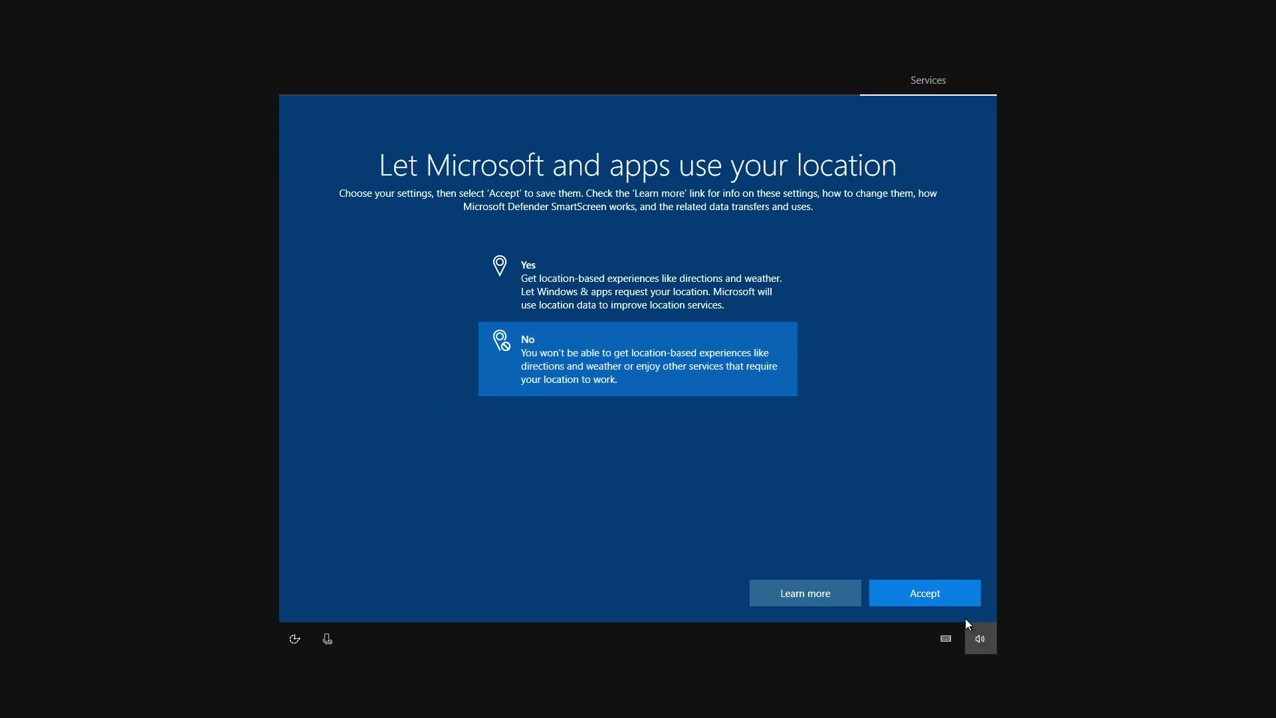
pyautogui.click(939, 597)
pyautogui.click(915, 601)
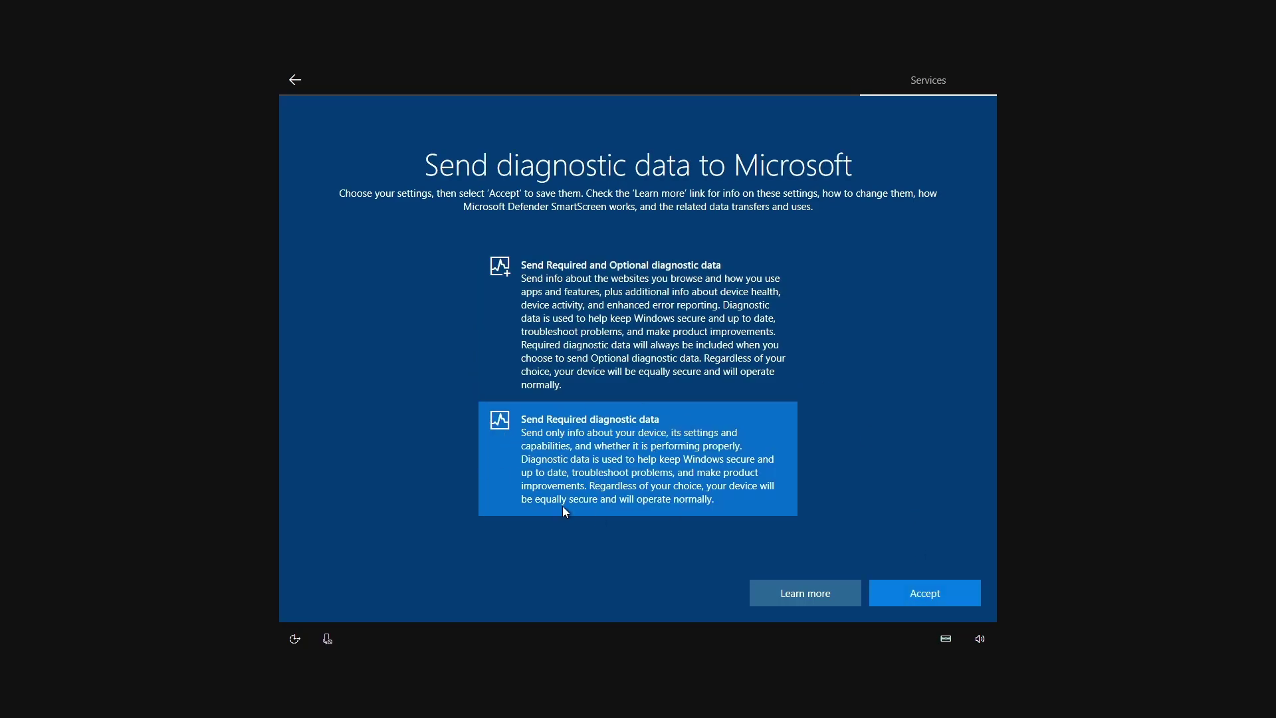
# Send only required diagnostic data and decline inking/typing, tailored experiences and advertising ID.
pyautogui.click(929, 594)
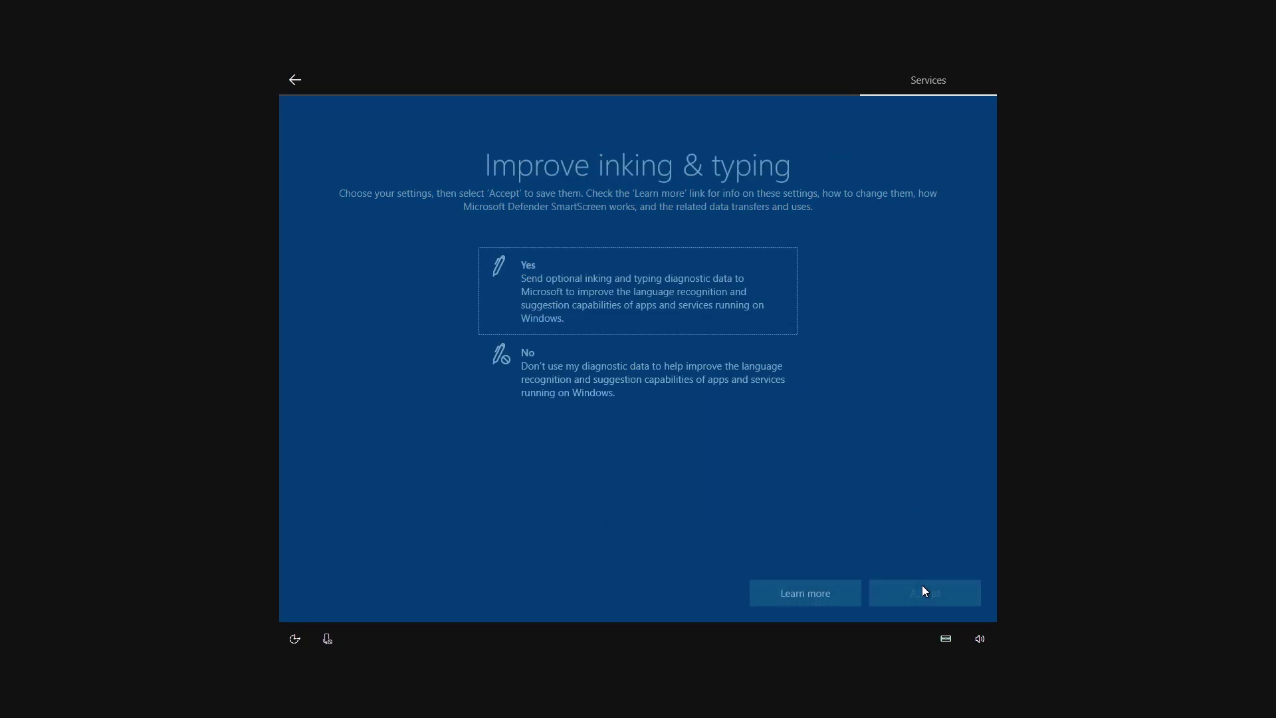
pyautogui.click(924, 590)
pyautogui.click(610, 383)
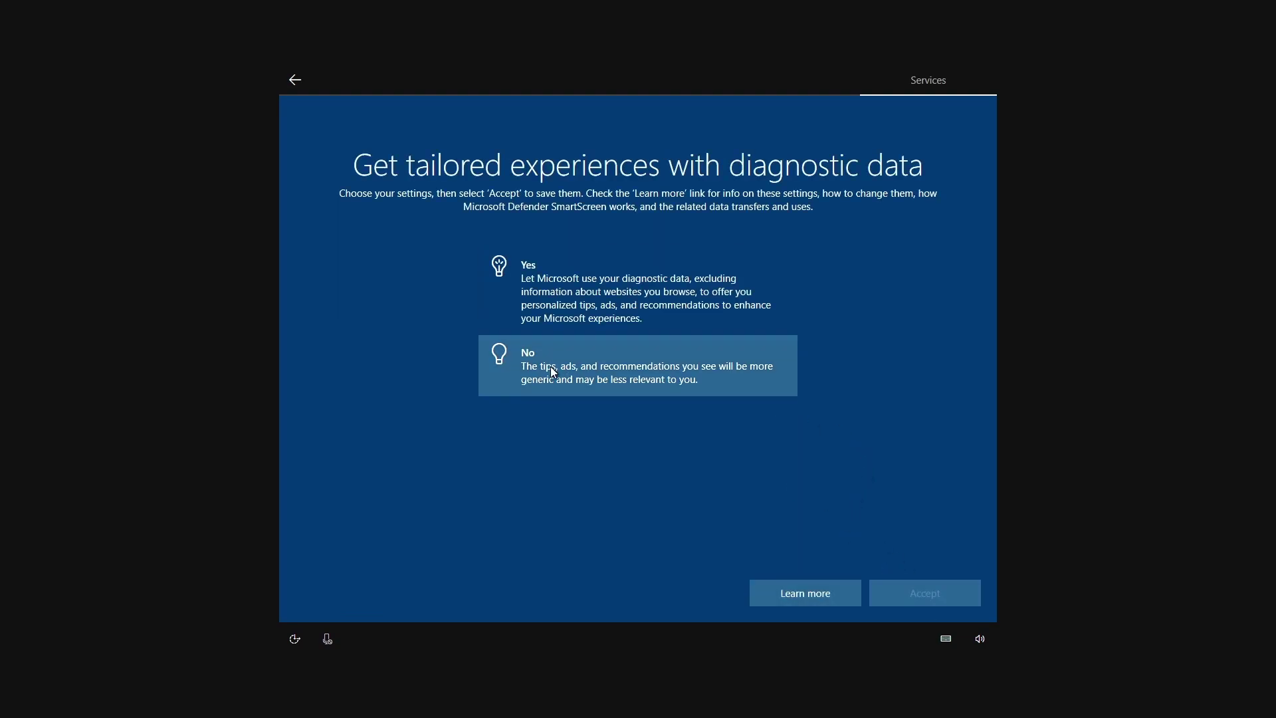
pyautogui.click(930, 601)
pyautogui.click(916, 595)
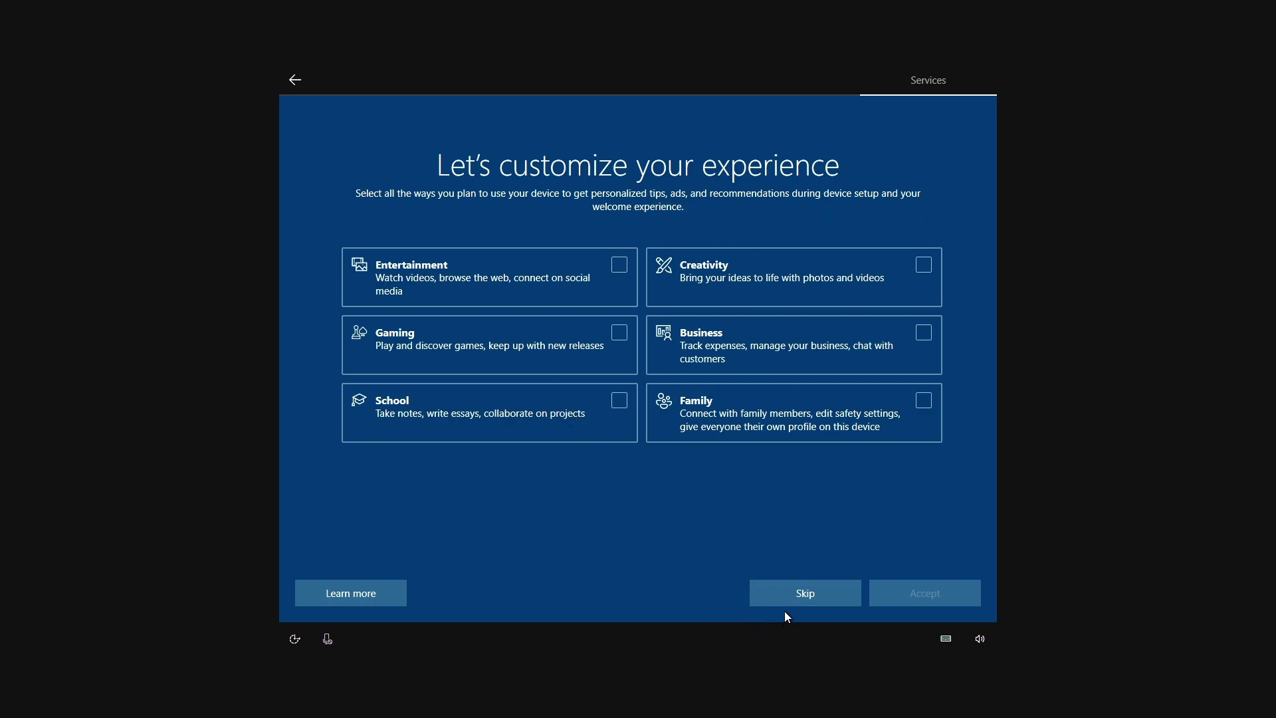
# Skip customization, Android phone linking, PC Game Pass and Cortana, continuing past OneDrive.
pyautogui.click(808, 595)
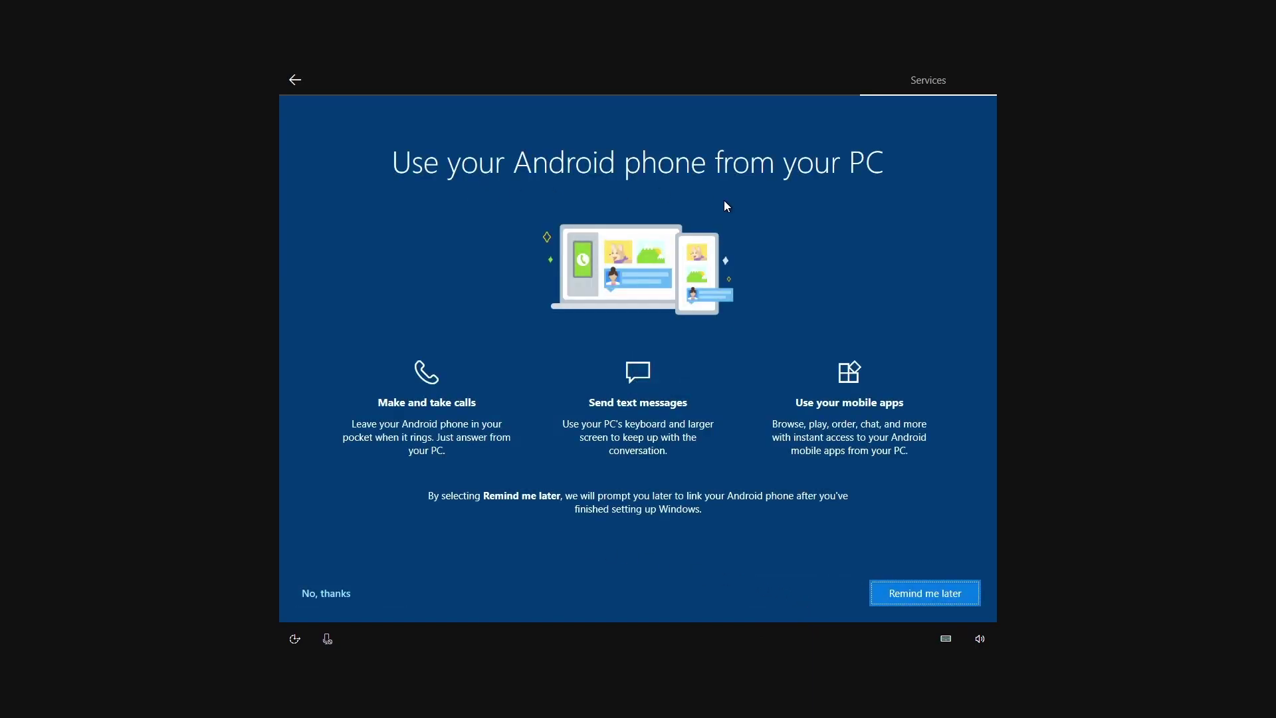
pyautogui.click(334, 595)
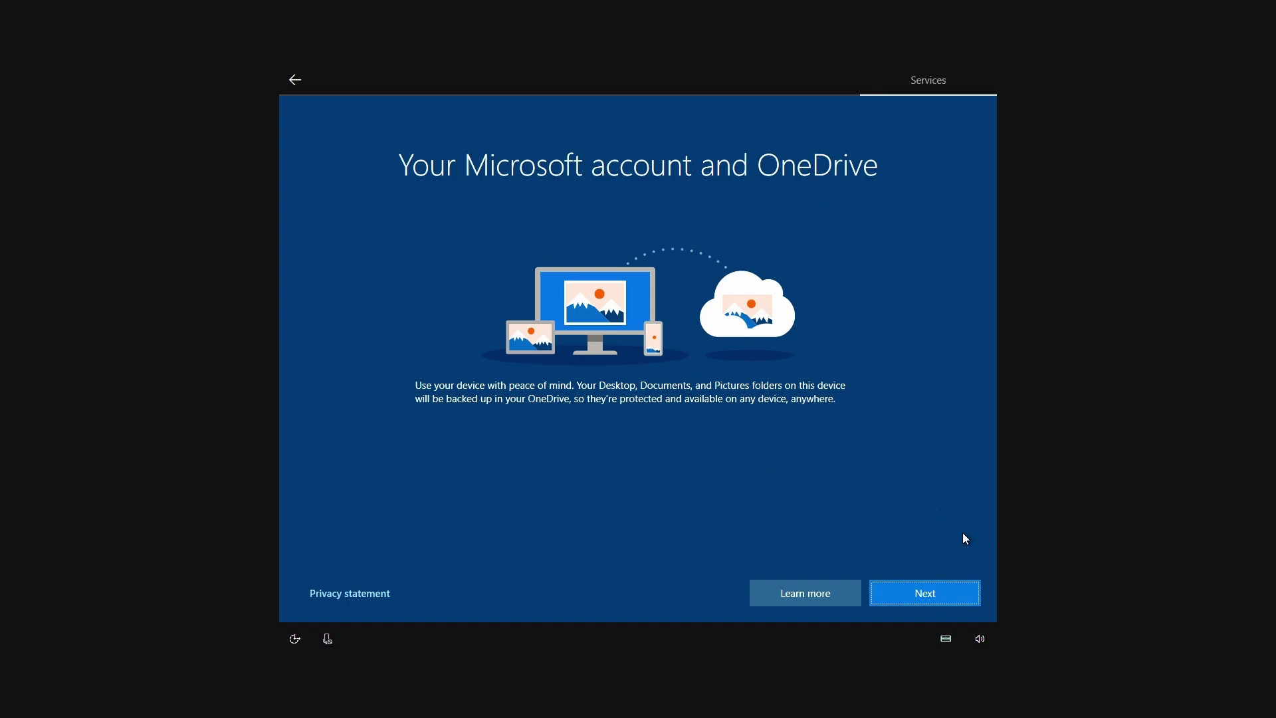
pyautogui.click(938, 595)
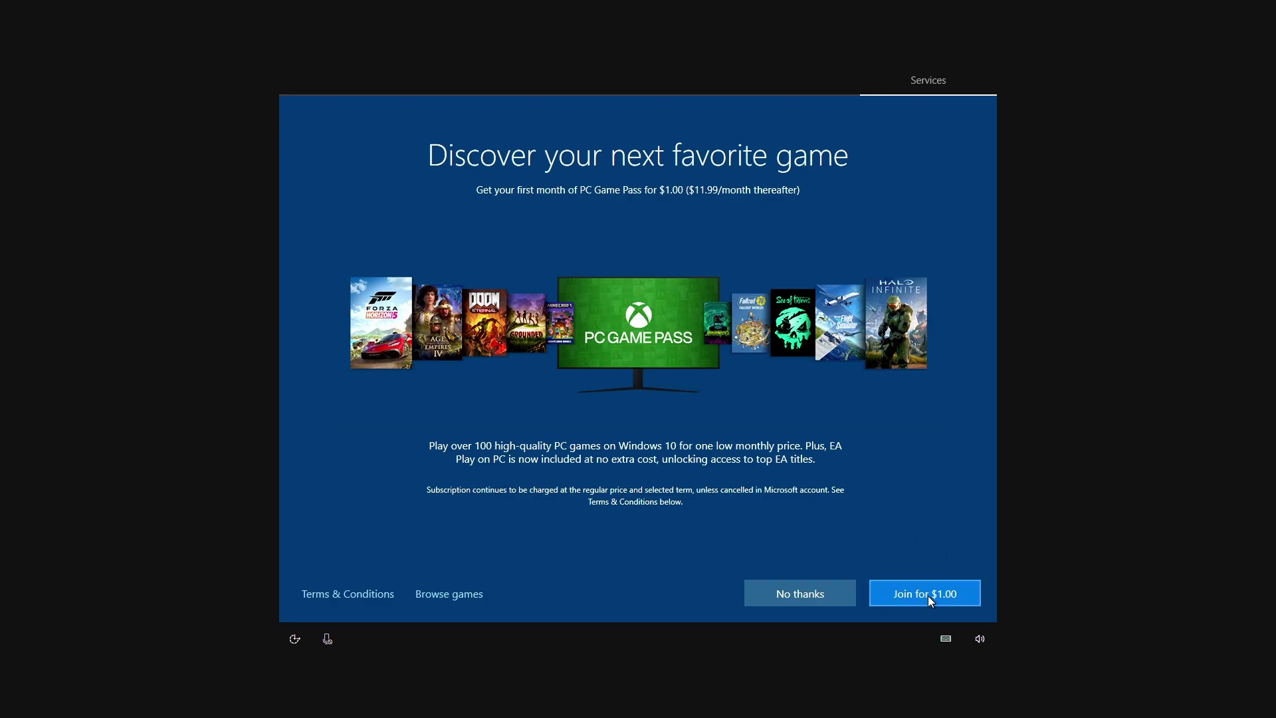
pyautogui.click(800, 588)
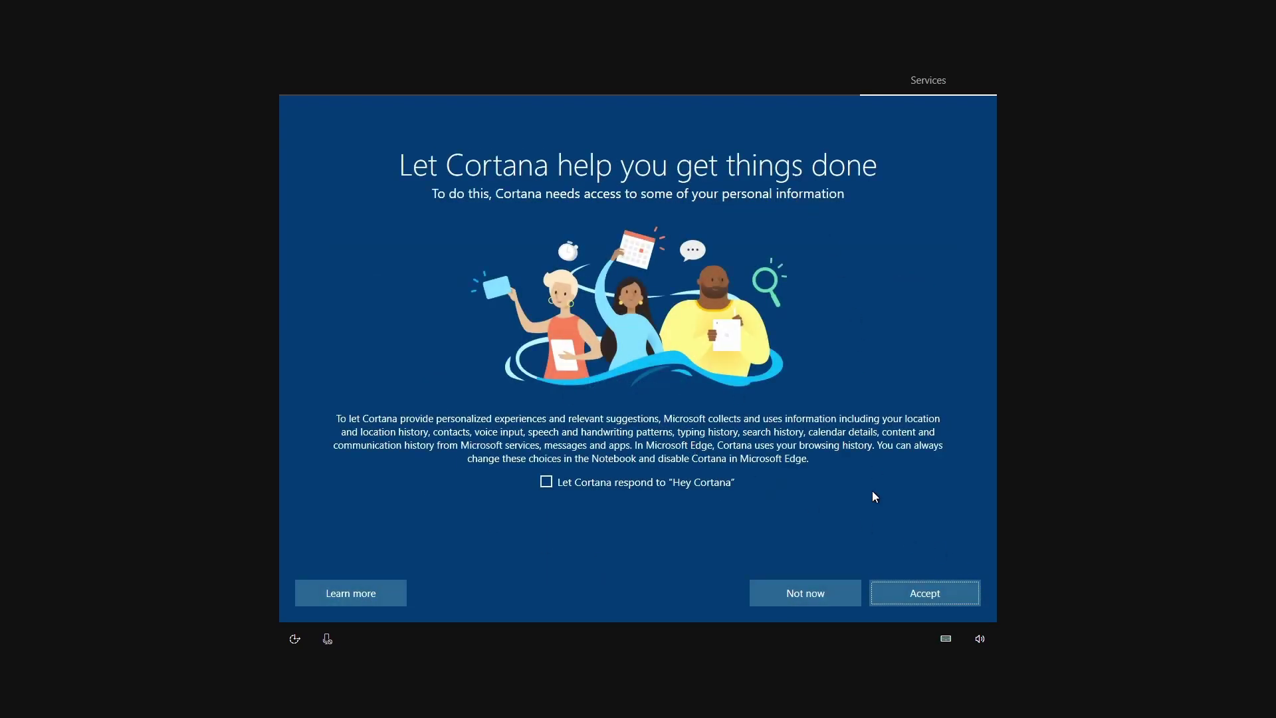
pyautogui.click(803, 591)
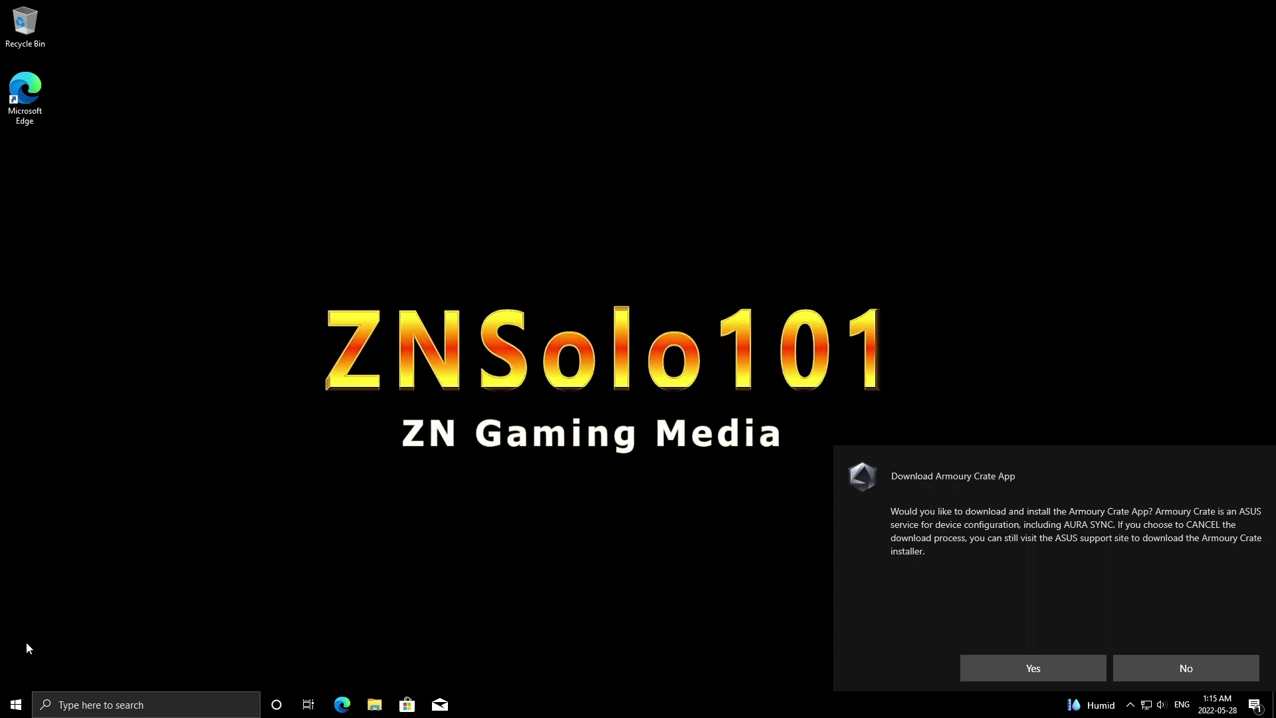
# Run Check for updates in Settings' Update & Security, then launch the Microsoft Store.
pyautogui.click(16, 707)
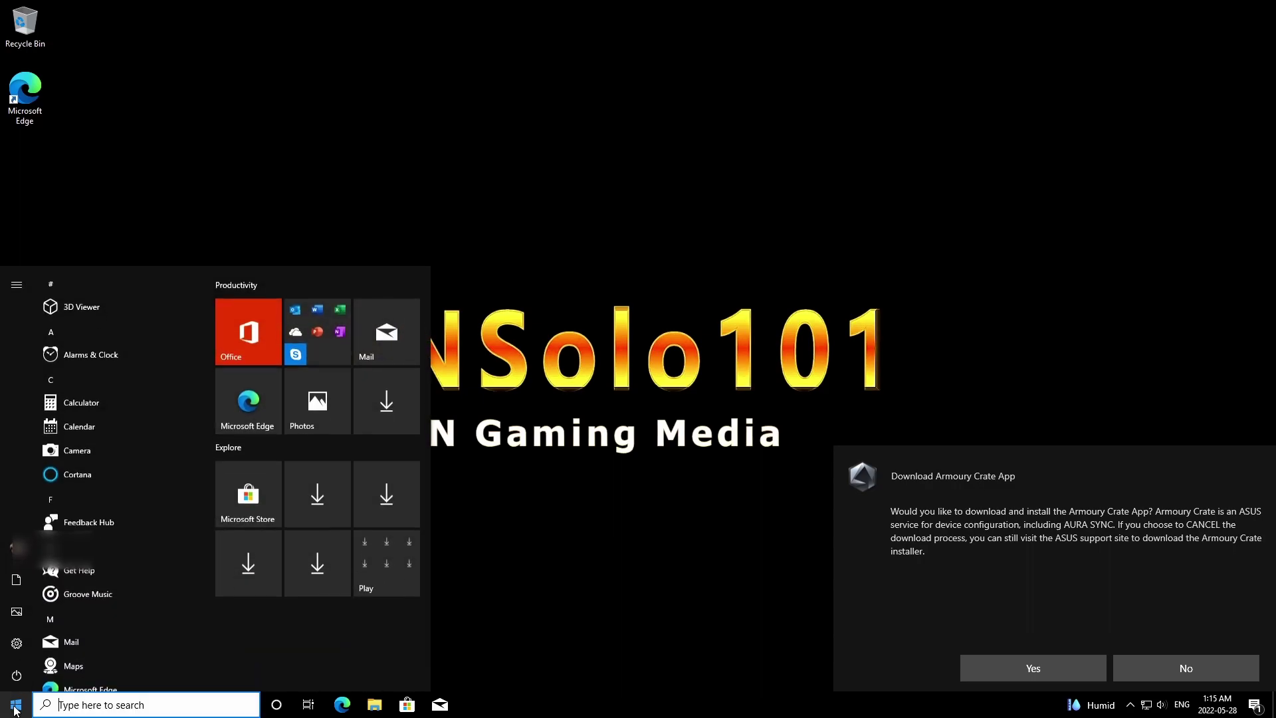
pyautogui.click(22, 645)
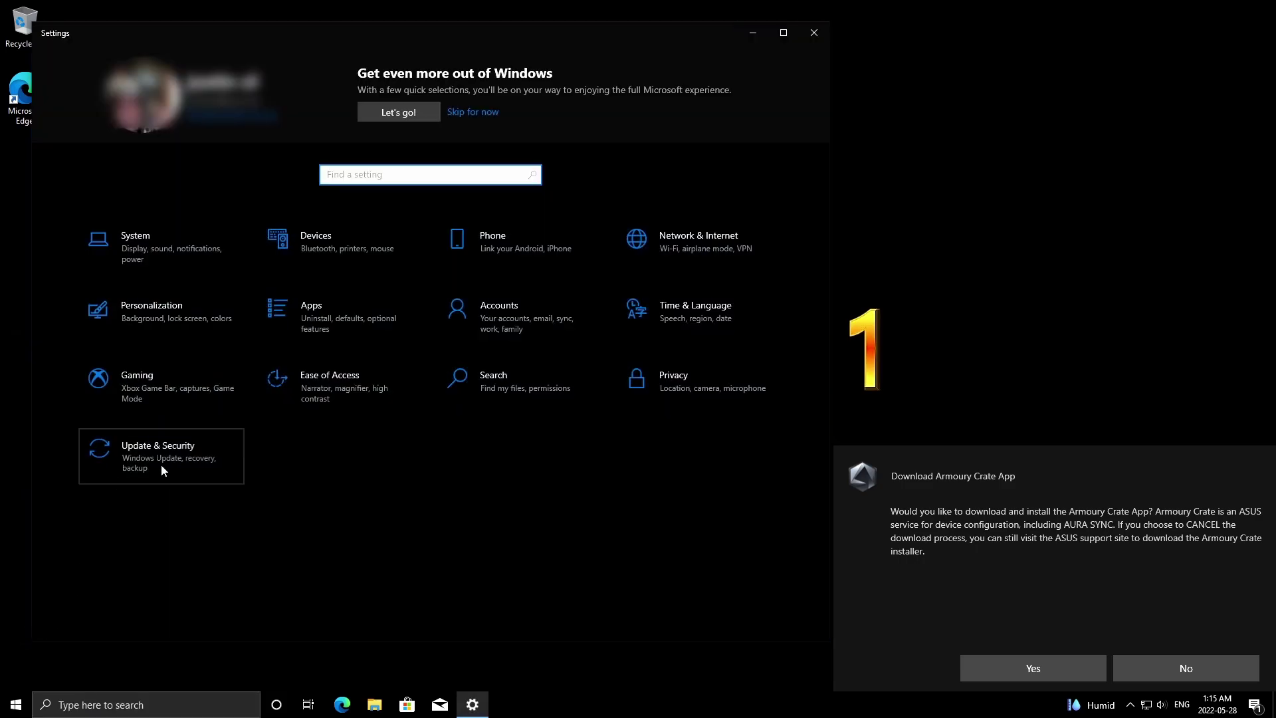
pyautogui.click(160, 464)
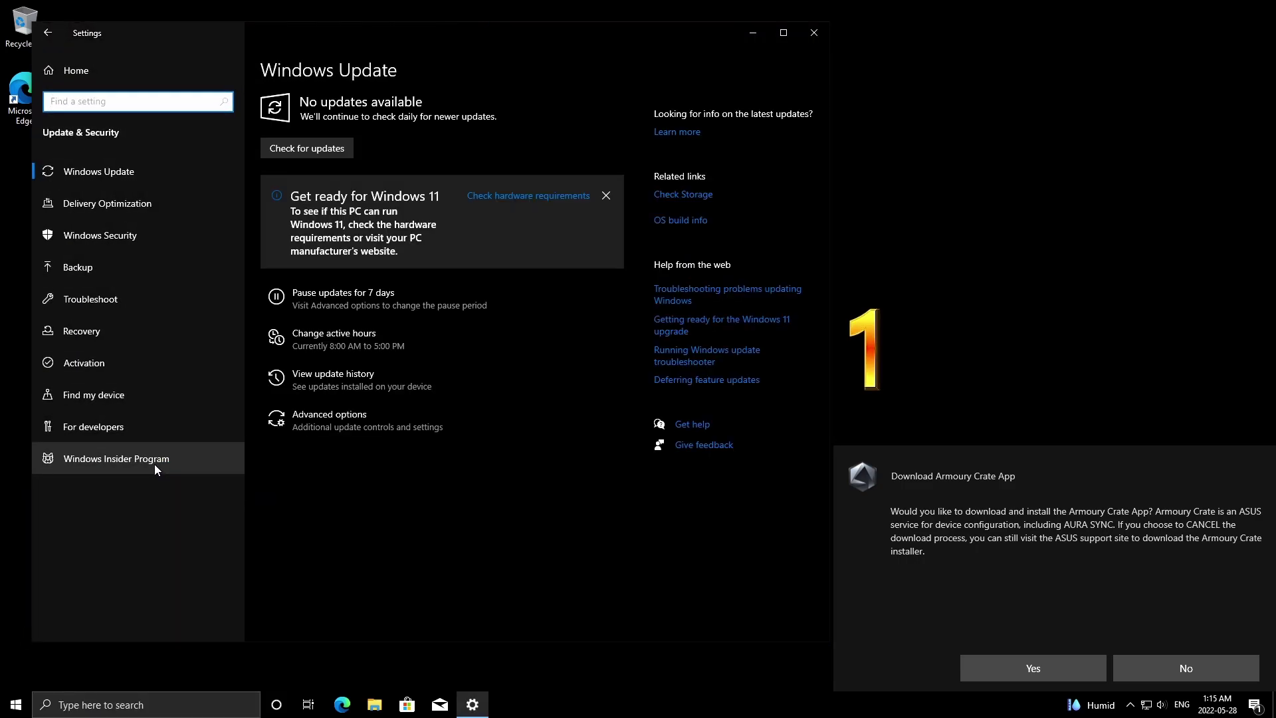
pyautogui.click(314, 150)
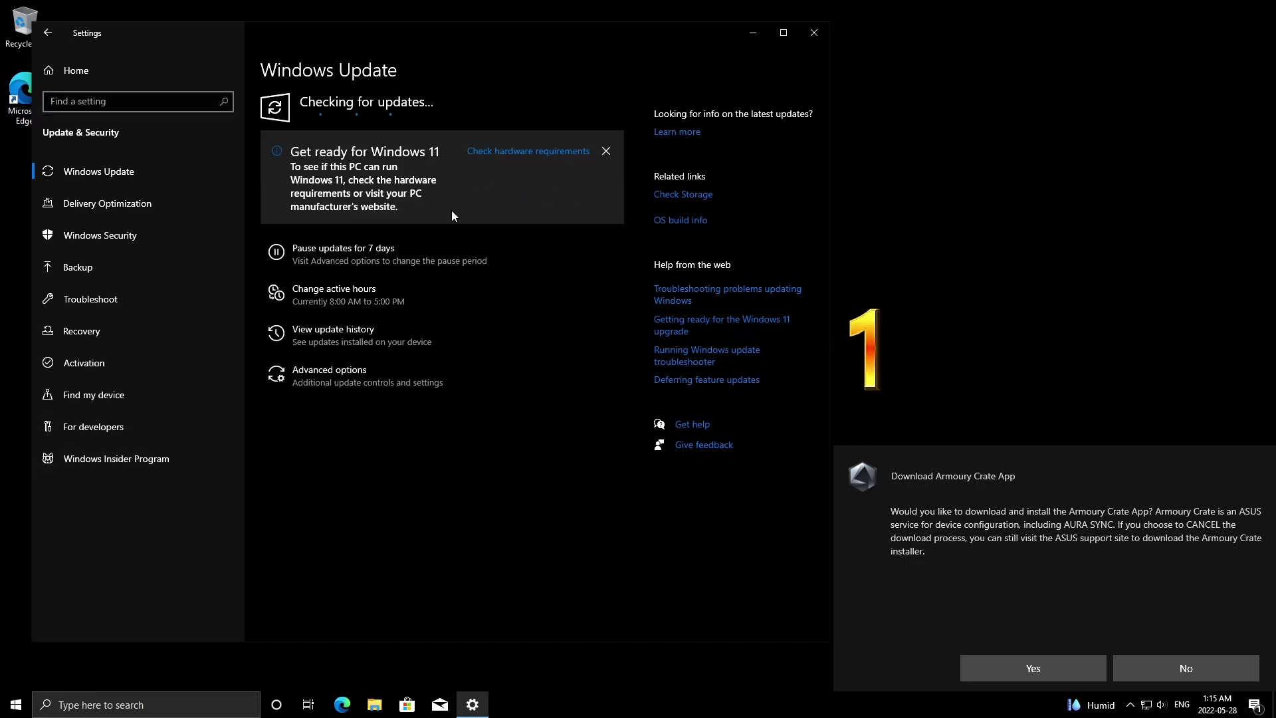
pyautogui.click(405, 706)
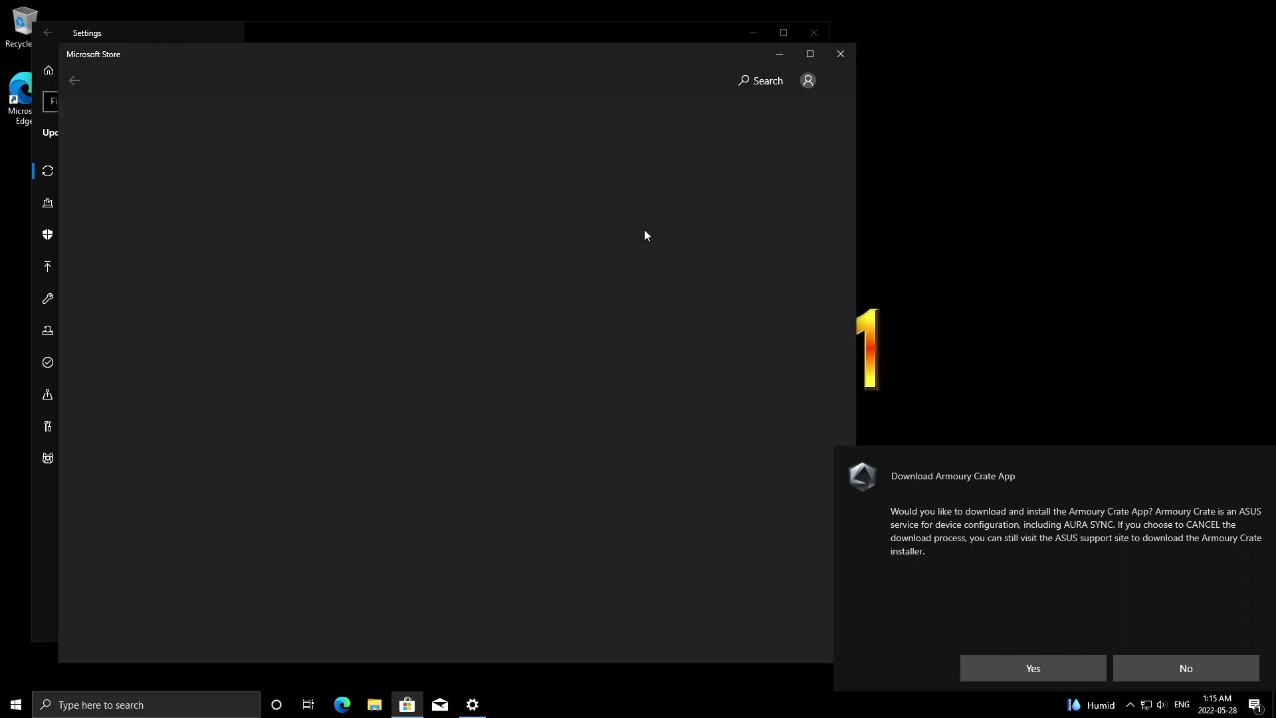
# Get updates for all Store apps from the Downloads and updates page.
pyautogui.click(918, 79)
pyautogui.click(890, 115)
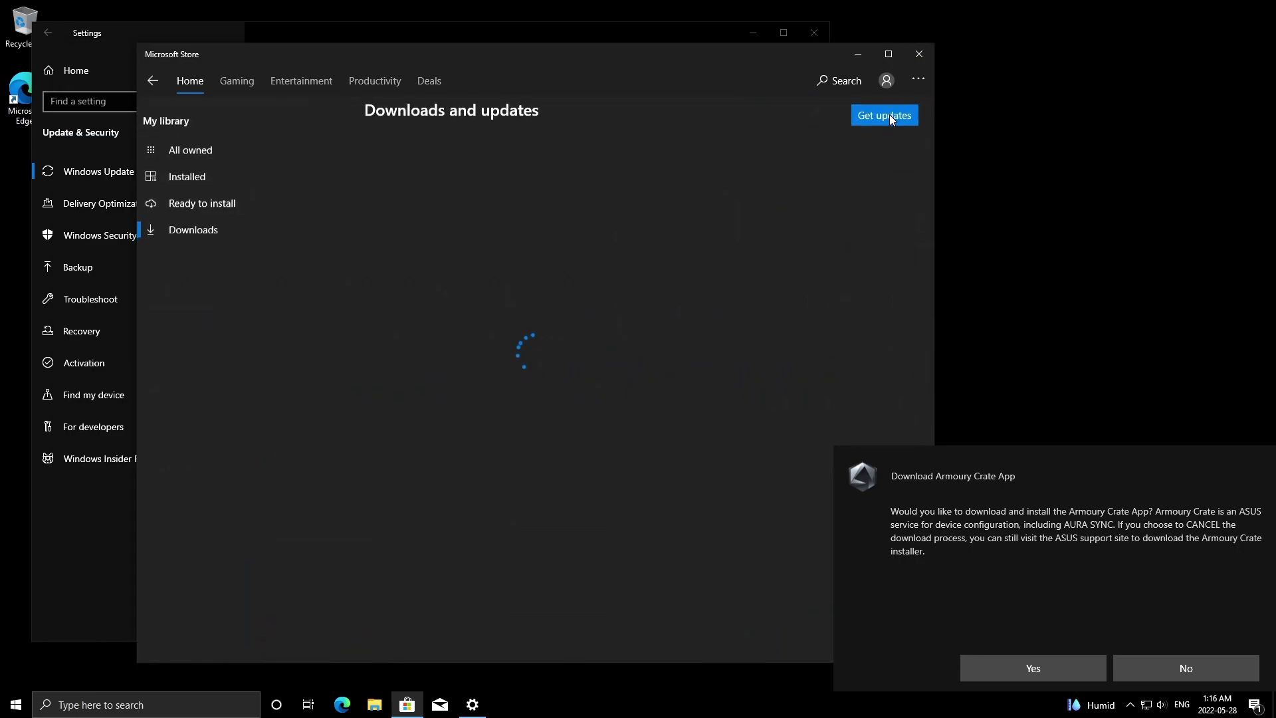
pyautogui.click(883, 117)
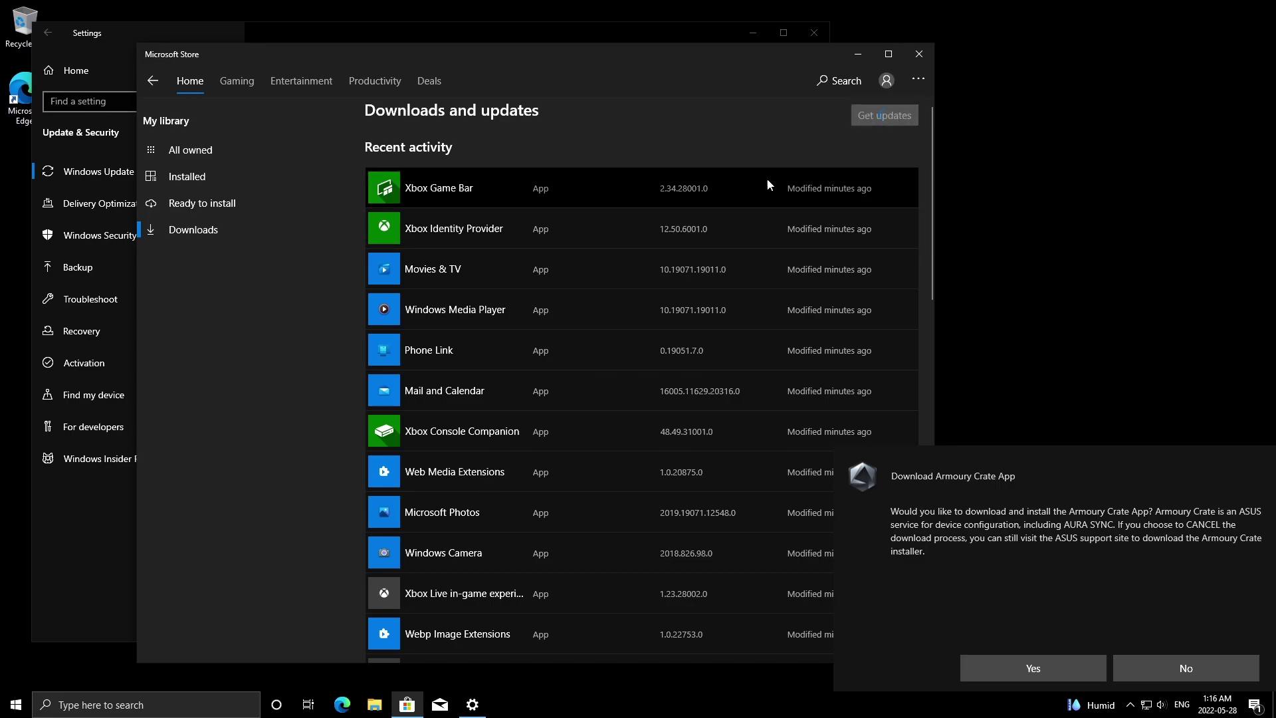
# Bring the Windows Update settings window to the front and reposition it, then launch Edge.
pyautogui.moveTo(704, 46); pyautogui.dragTo(706, 152)
pyautogui.click(518, 37)
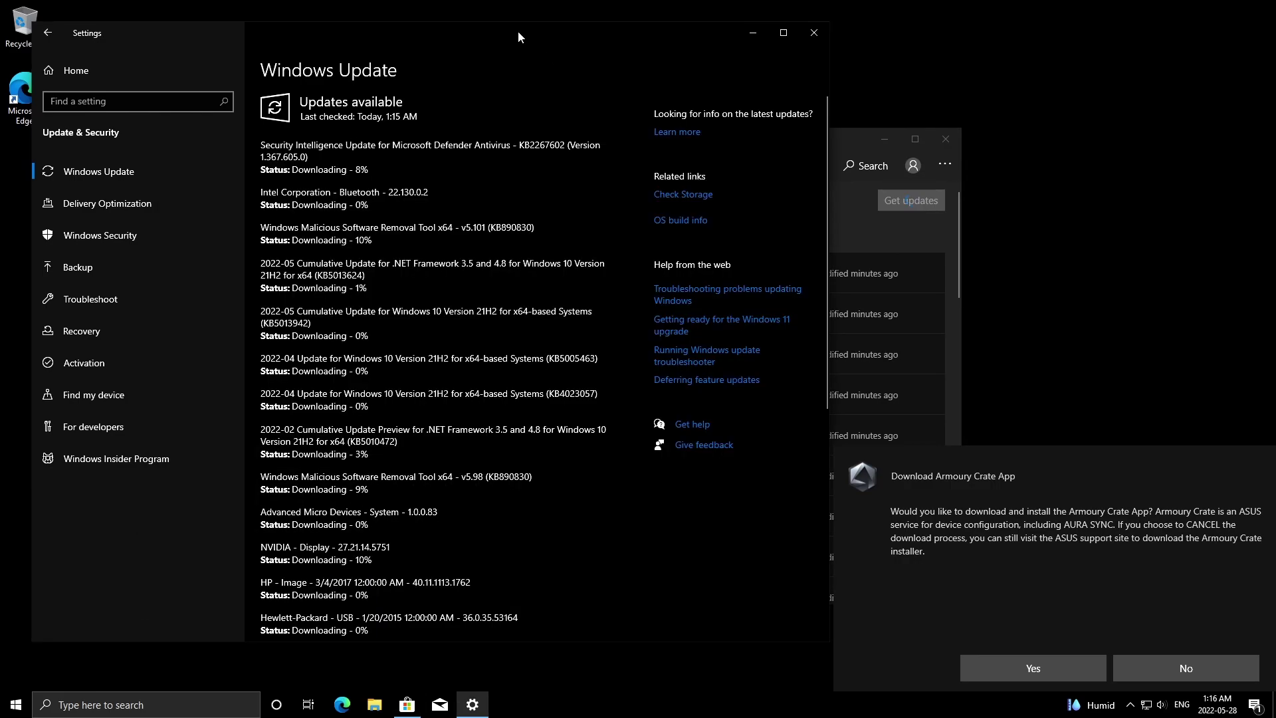
pyautogui.moveTo(511, 25); pyautogui.dragTo(575, 57)
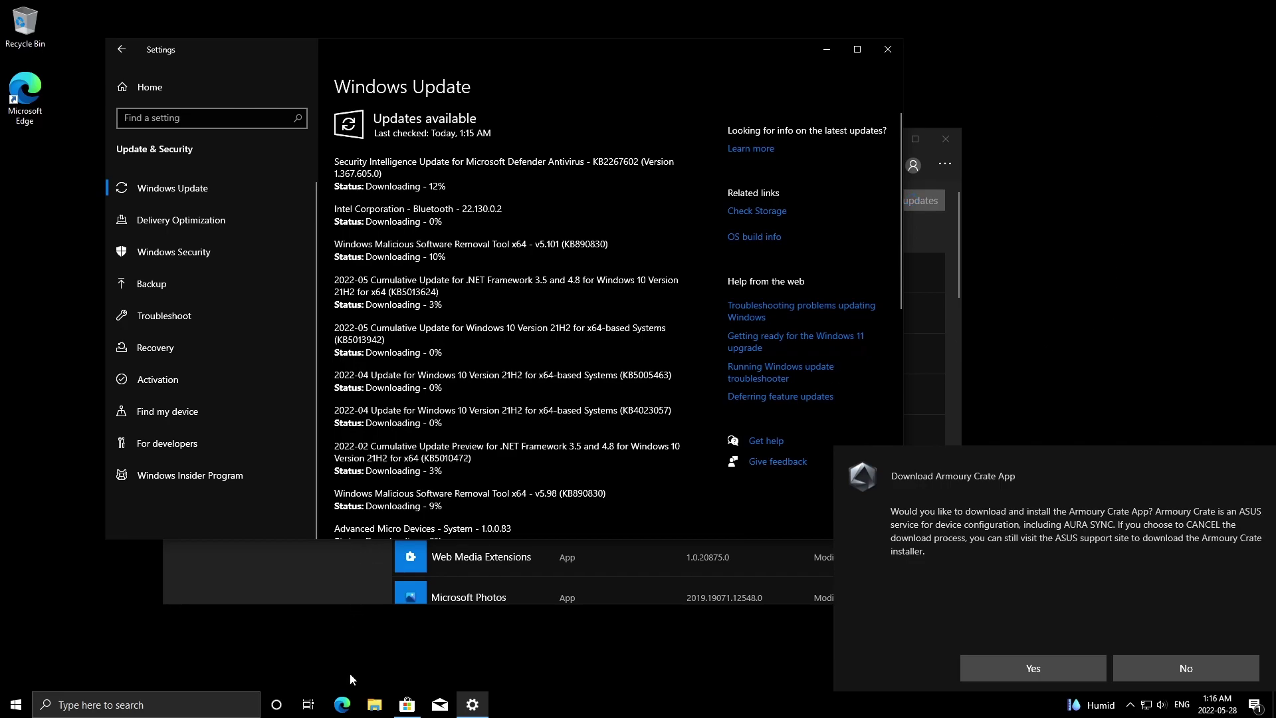
pyautogui.click(342, 705)
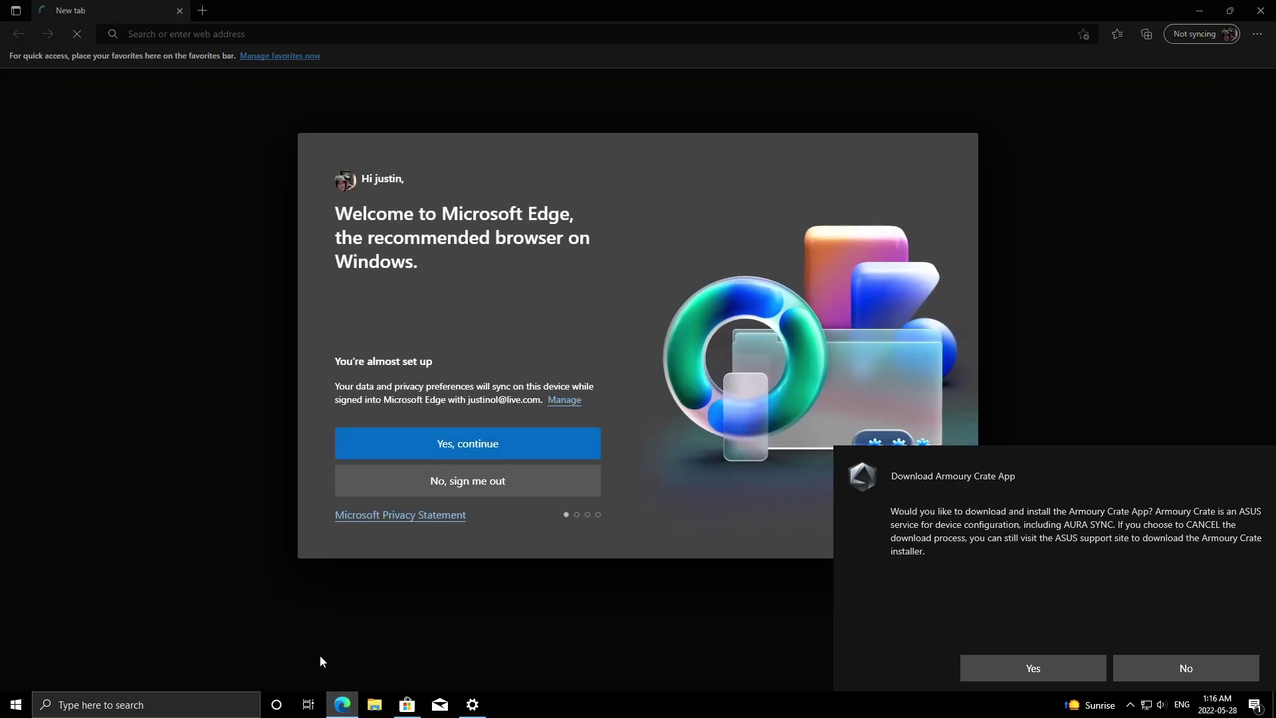
# Past Edge's welcome prompt, go to google.com and download the Chrome installer.
pyautogui.click(486, 491)
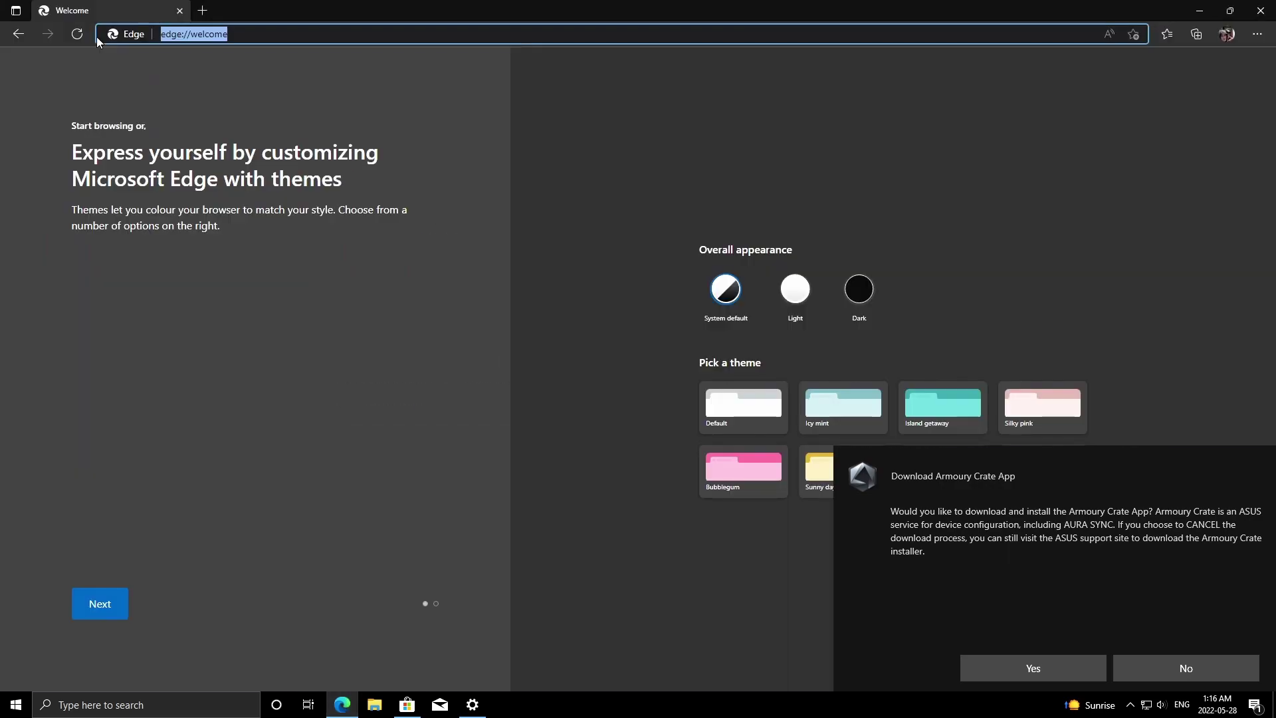
pyautogui.write('google')
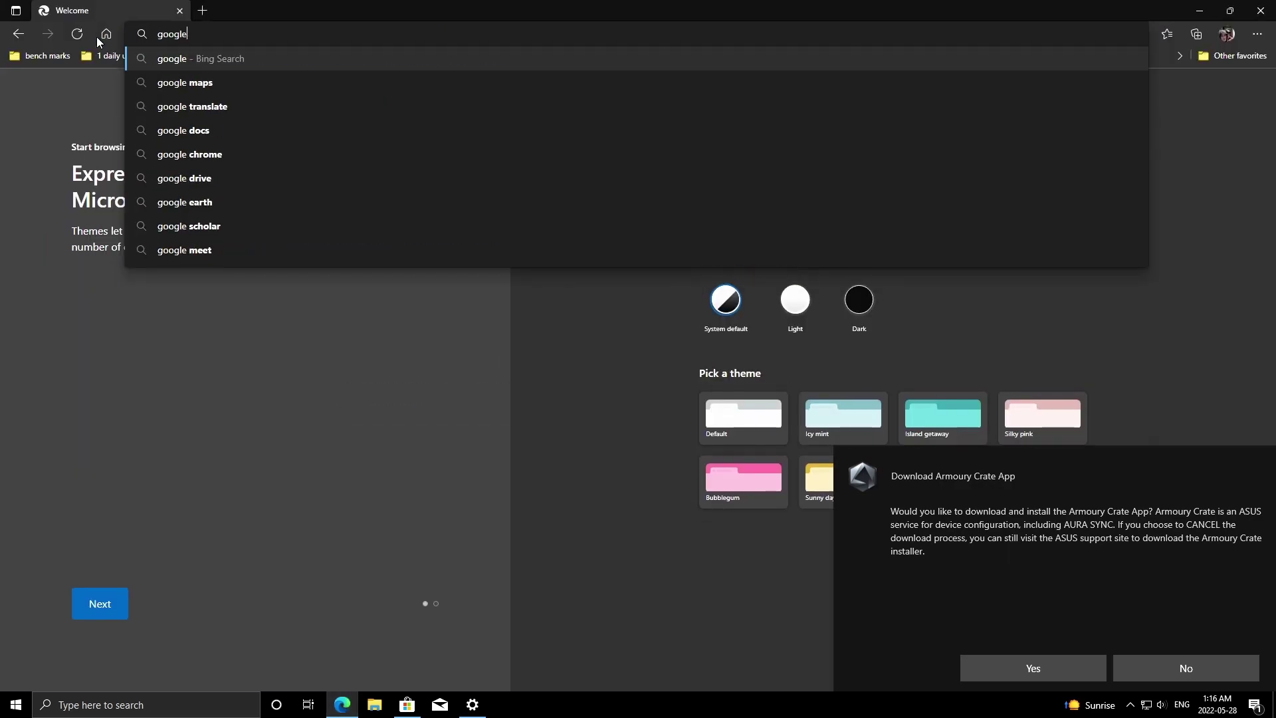
pyautogui.write('.com')
pyautogui.press('Return')
pyautogui.click(1203, 225)
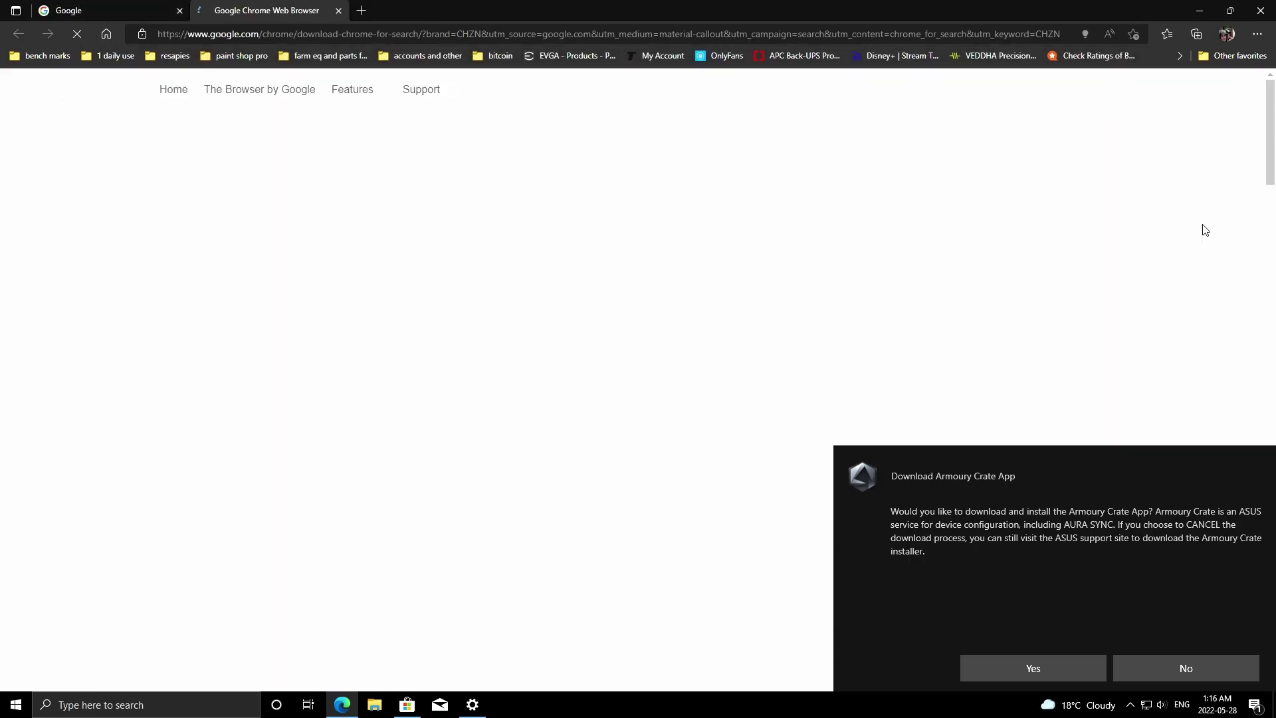
pyautogui.scroll(-1, 598, 299)
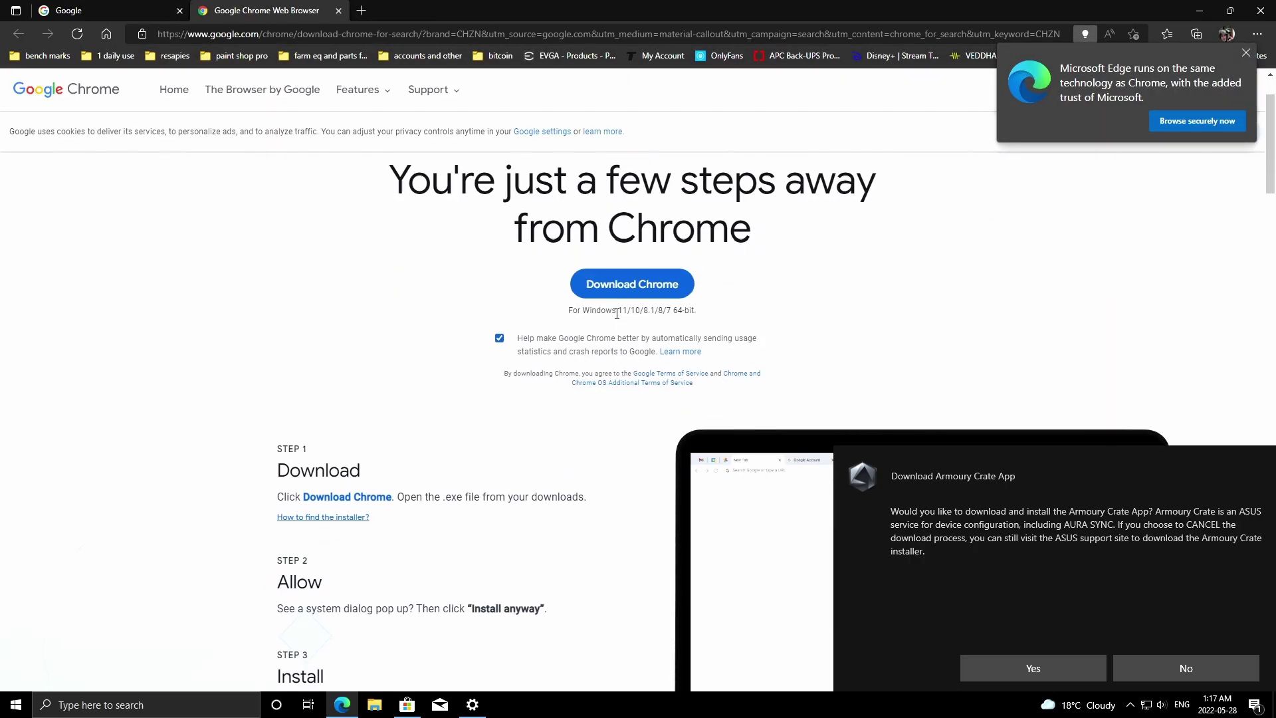
pyautogui.click(619, 291)
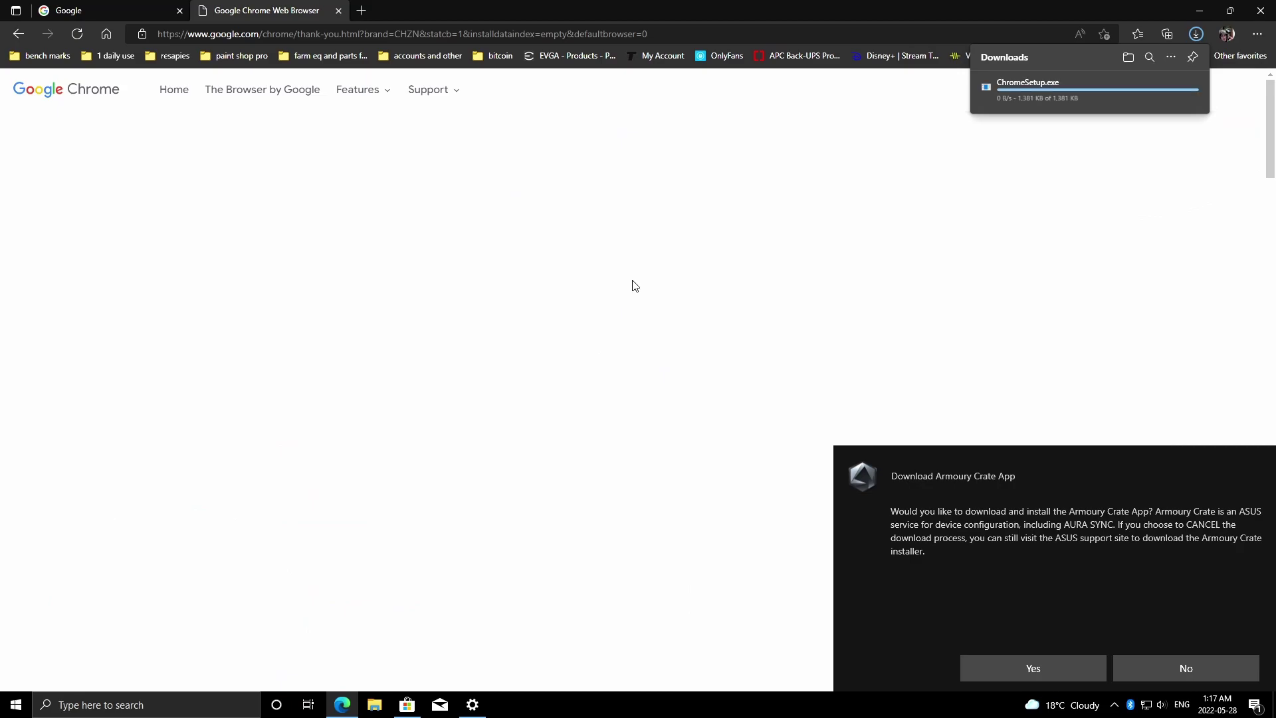
# Run ChromeSetup.exe, allow it to make changes, and close Edge.
pyautogui.click(1042, 93)
pyautogui.click(570, 443)
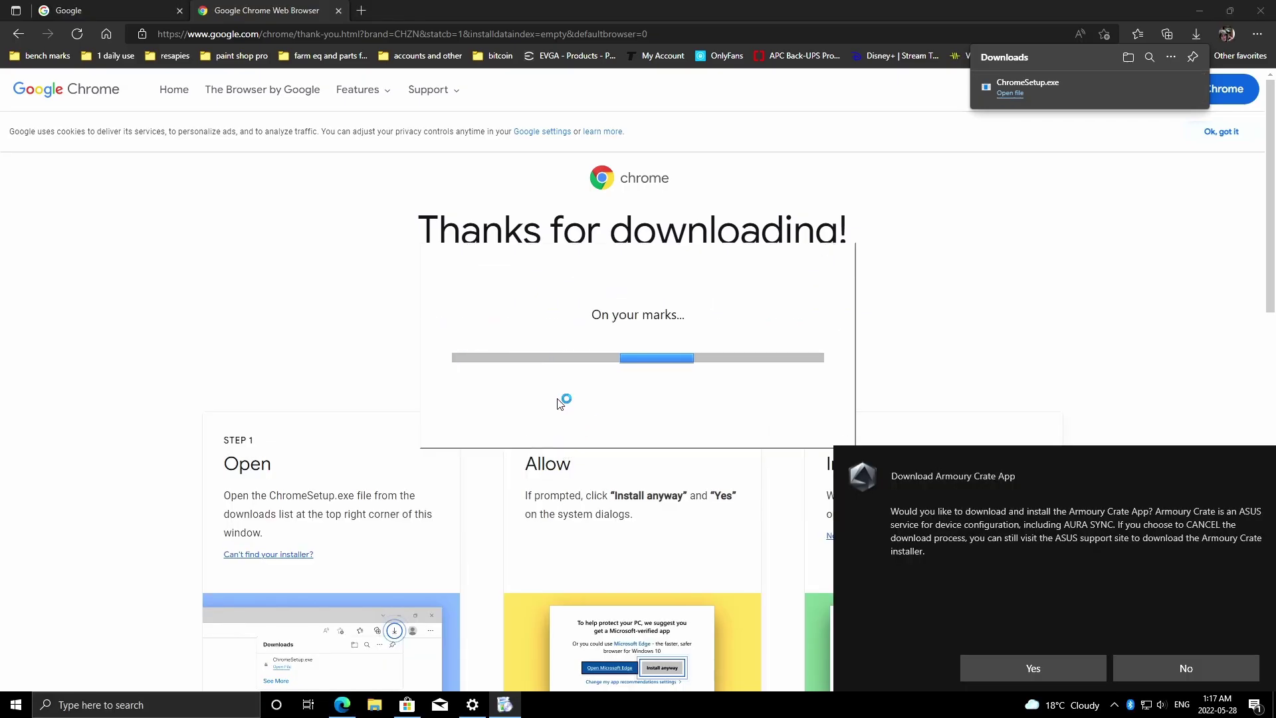
pyautogui.click(339, 11)
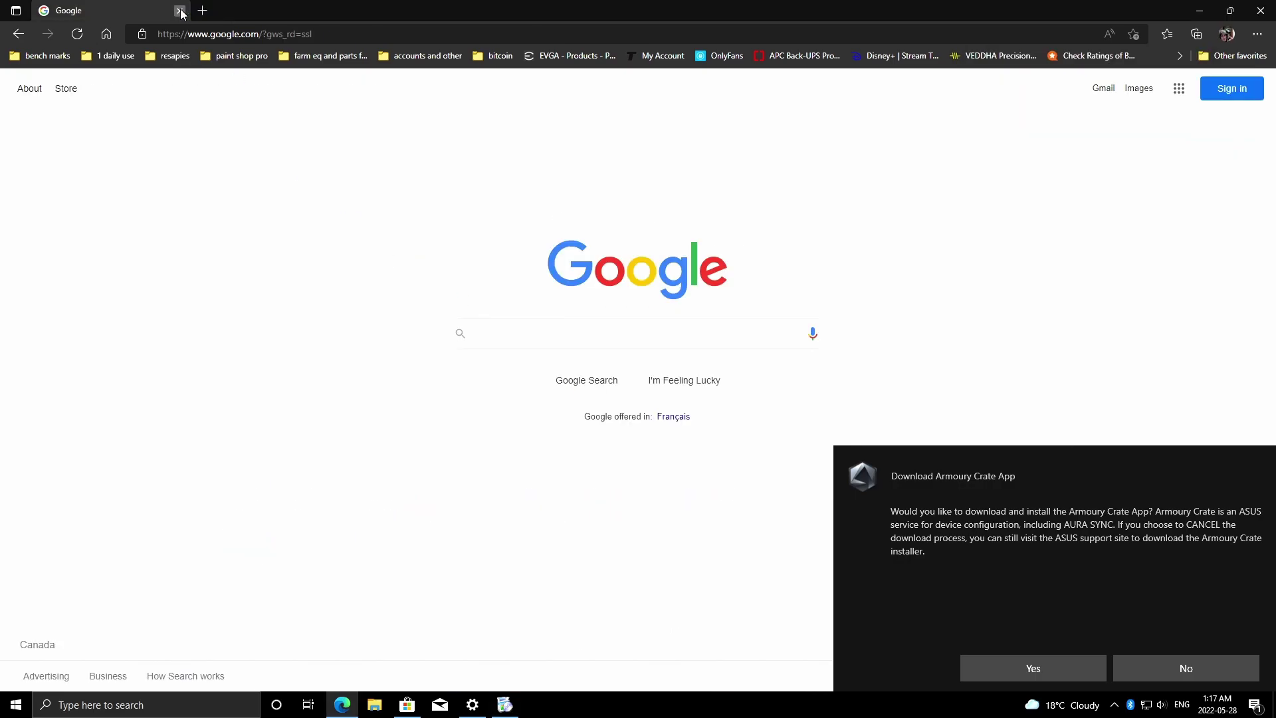
pyautogui.click(180, 10)
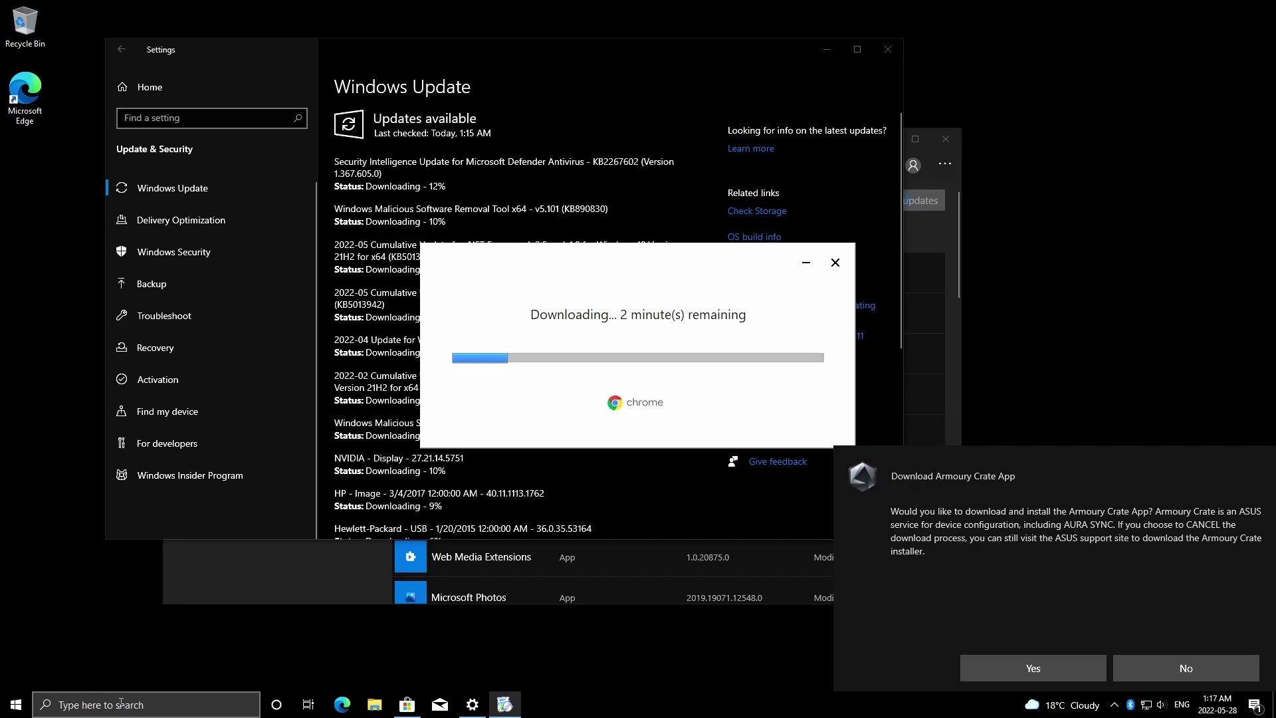
# Hide the taskbar search box, the Cortana button and News and interests.
pyautogui.rightClick(216, 704)
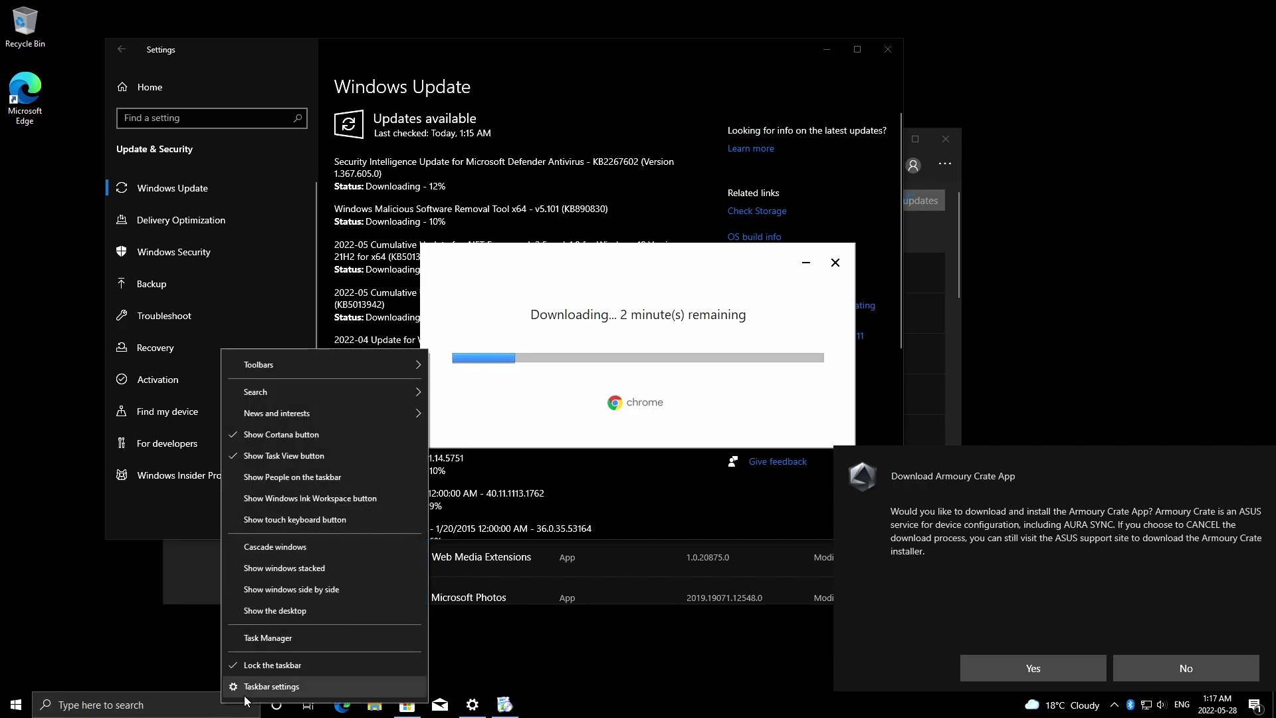
pyautogui.moveTo(349, 394)
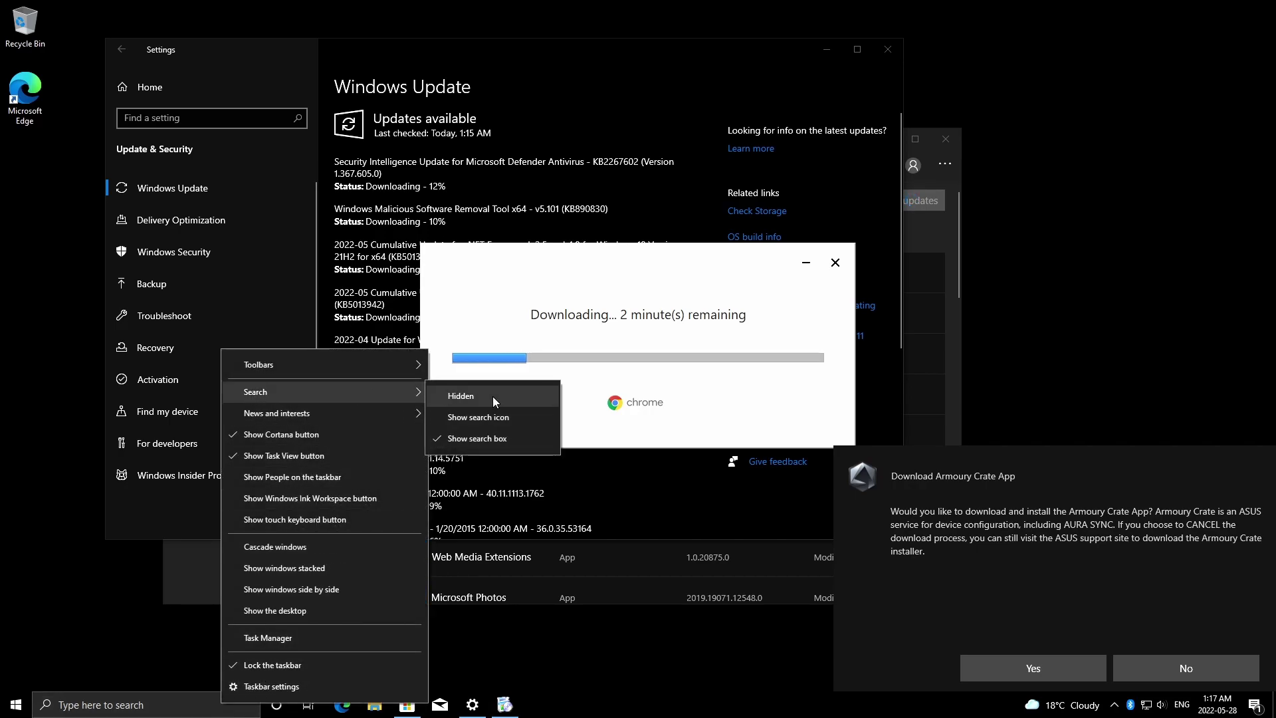
pyautogui.click(493, 396)
pyautogui.rightClick(52, 704)
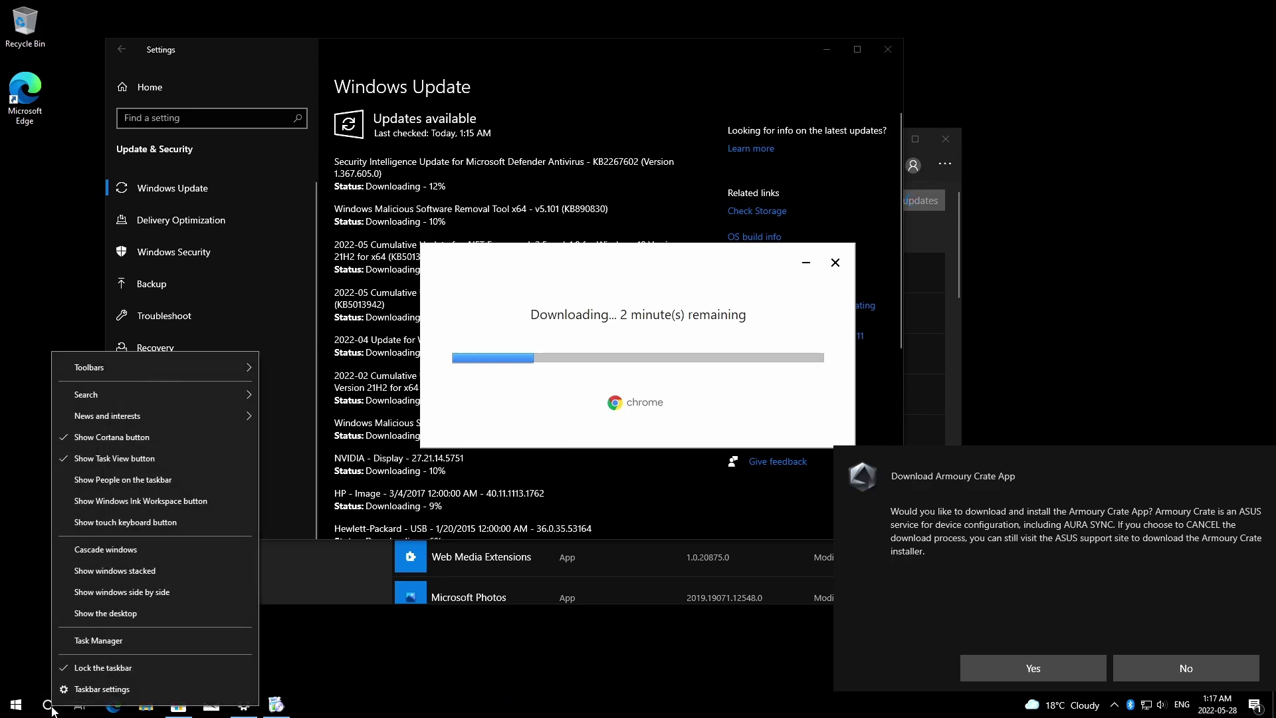
pyautogui.click(133, 437)
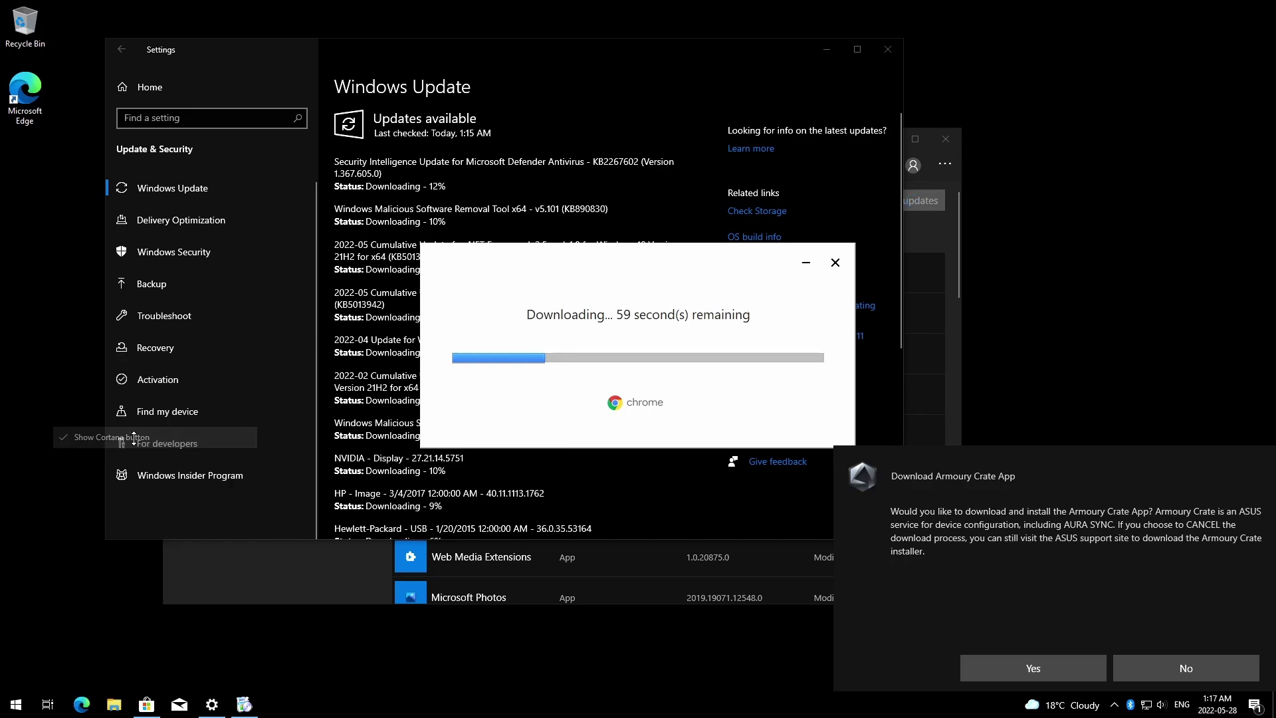
pyautogui.rightClick(1046, 707)
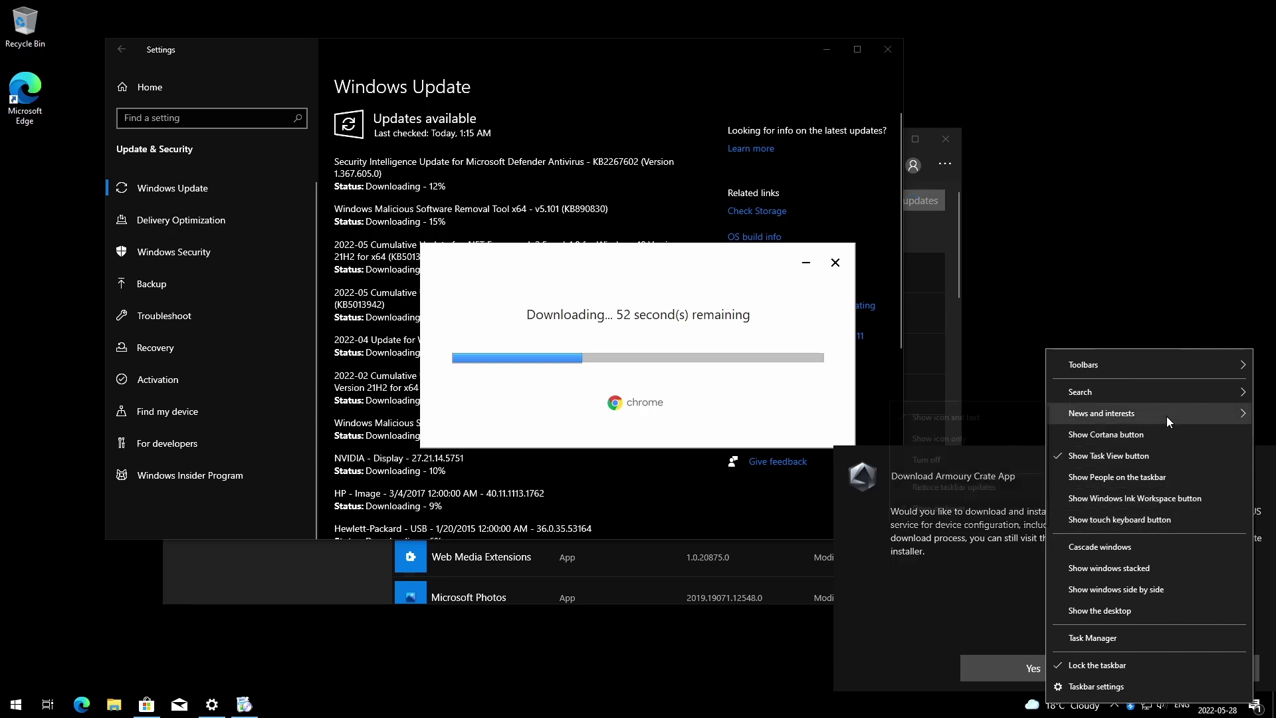
pyautogui.moveTo(1167, 417)
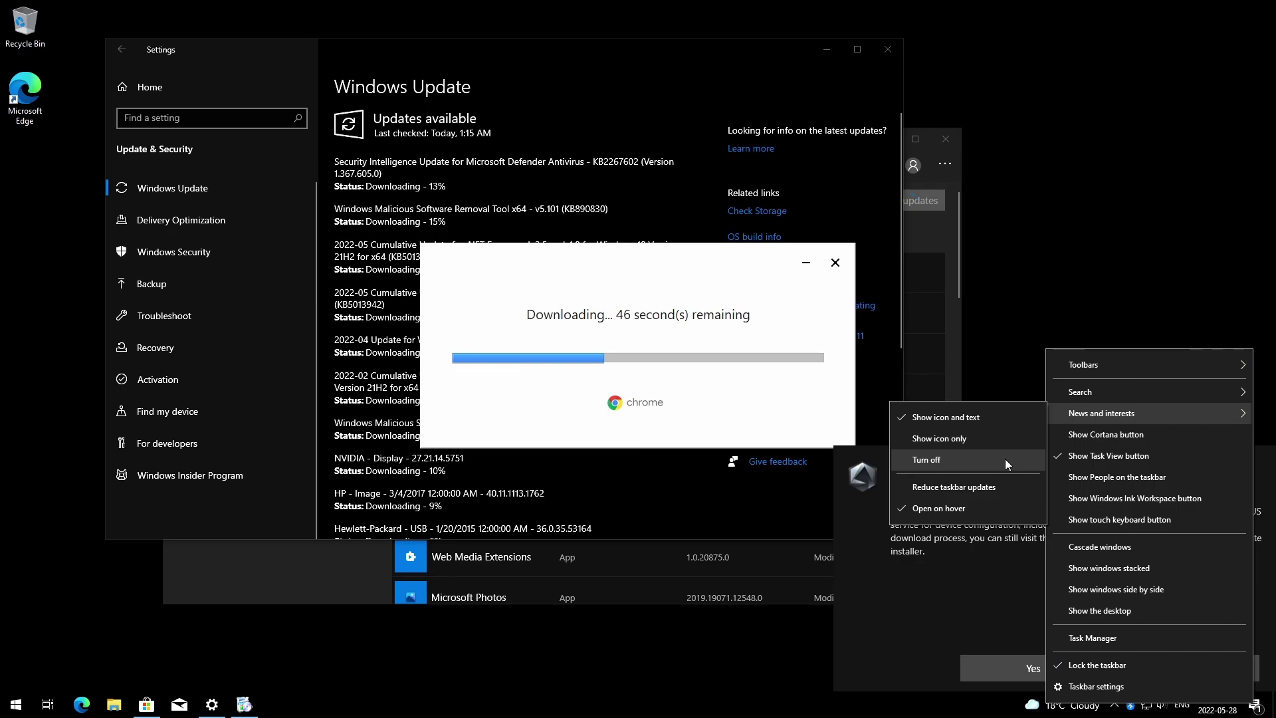
pyautogui.click(983, 463)
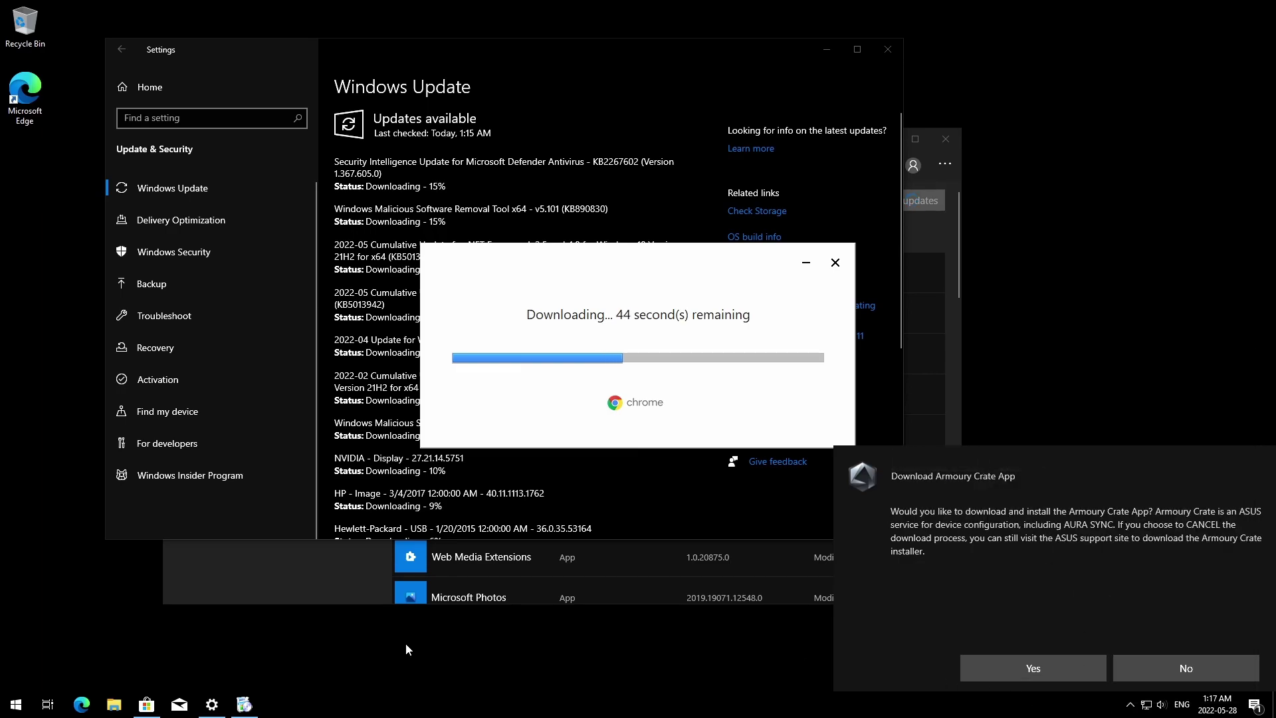
# Remove the Task View button from the taskbar, then restore it.
pyautogui.rightClick(48, 711)
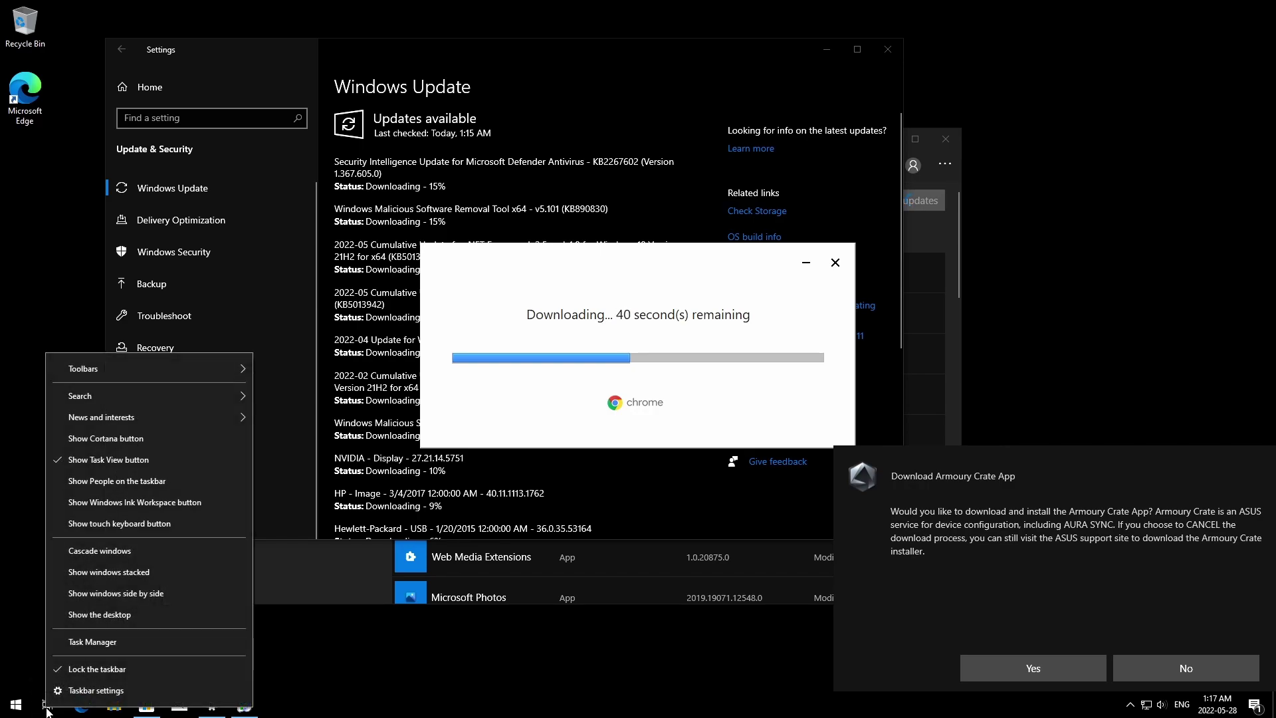
pyautogui.click(136, 466)
pyautogui.rightClick(50, 705)
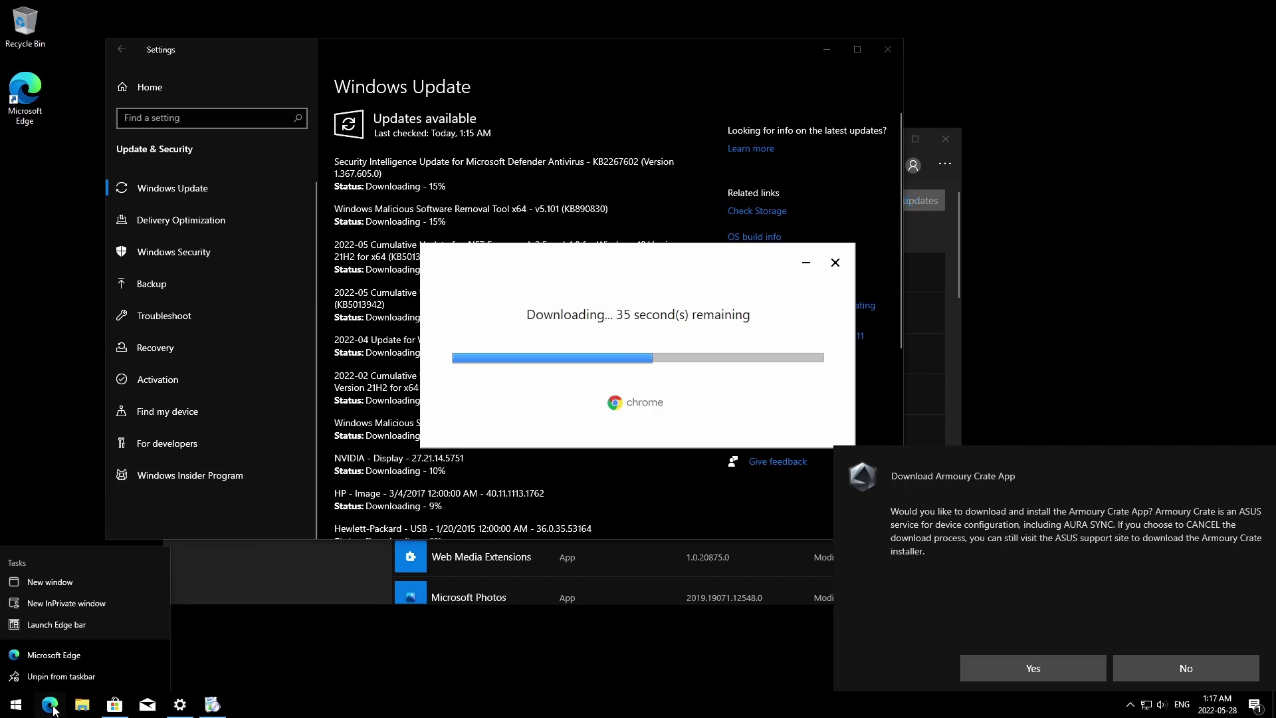
pyautogui.rightClick(275, 706)
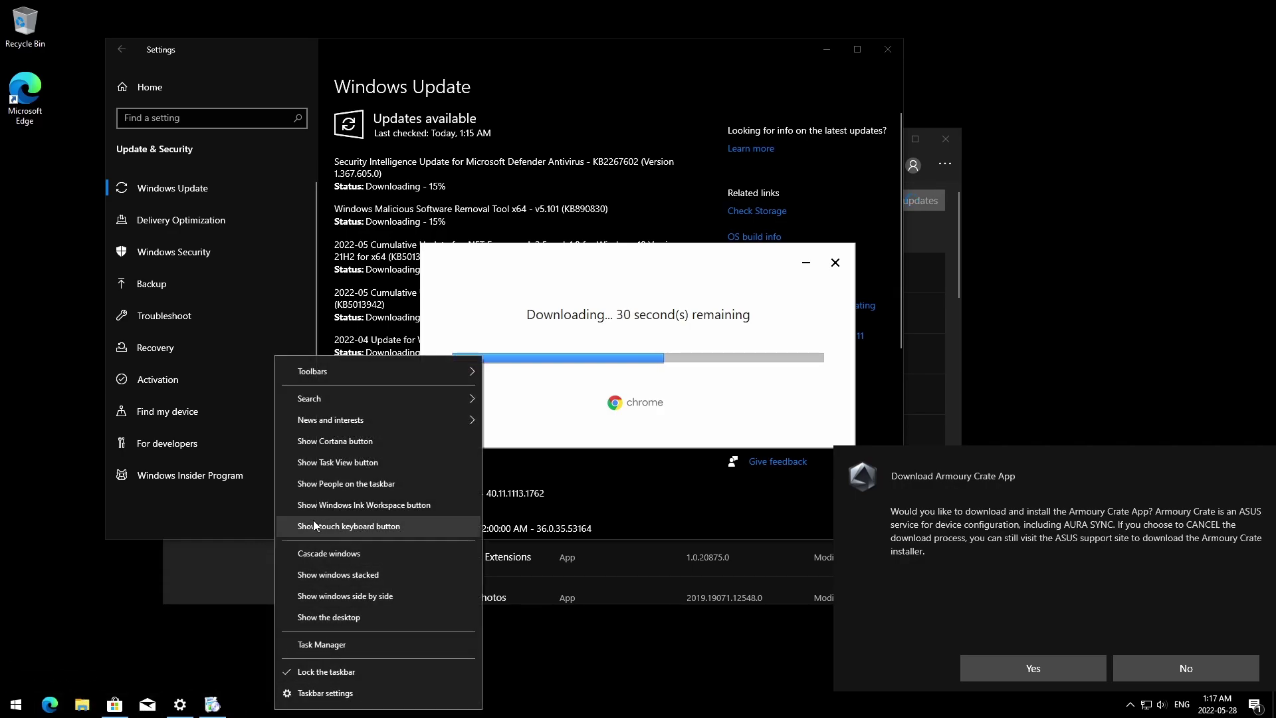
pyautogui.click(347, 463)
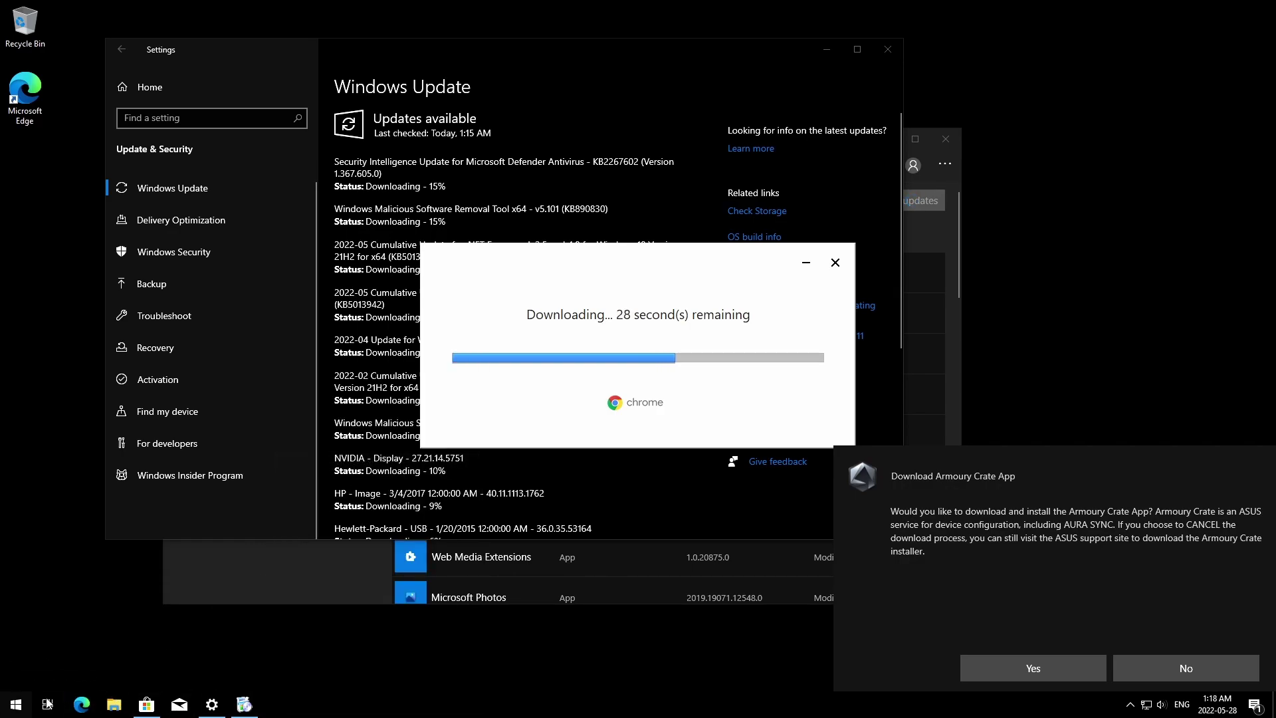
# Pin Settings to the taskbar from the Start menu.
pyautogui.click(16, 706)
pyautogui.rightClick(16, 646)
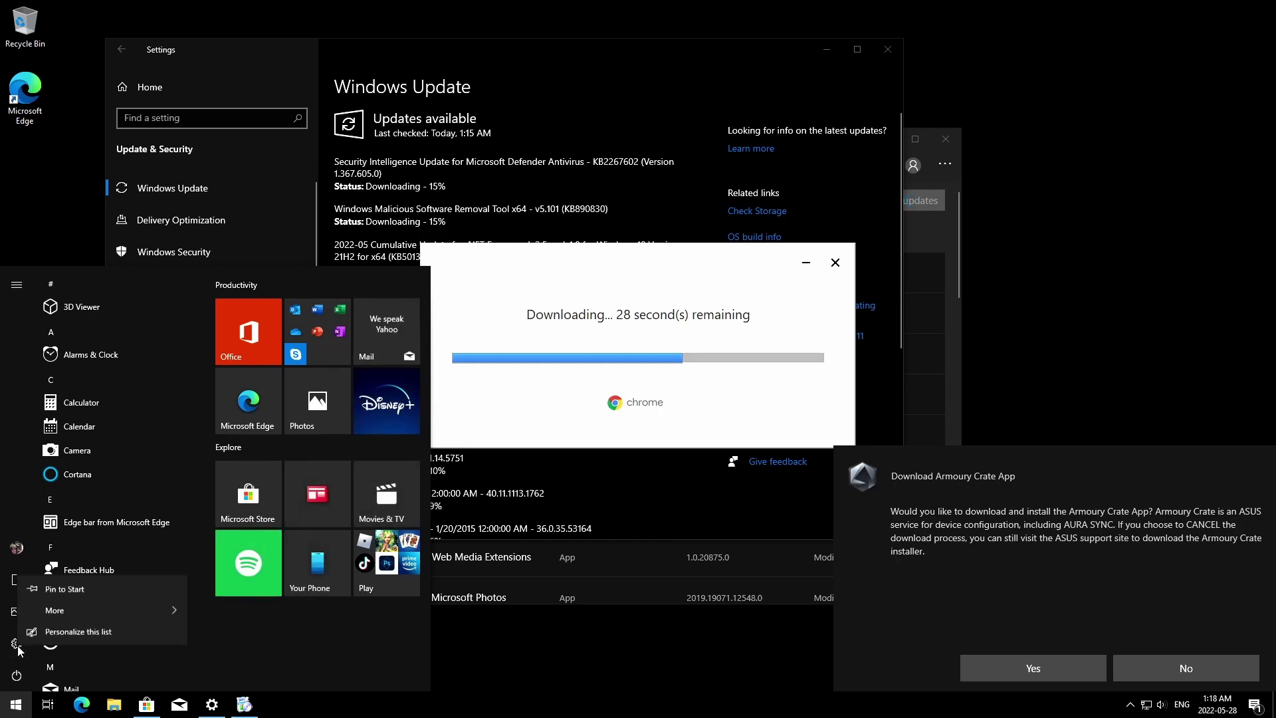
pyautogui.moveTo(85, 615)
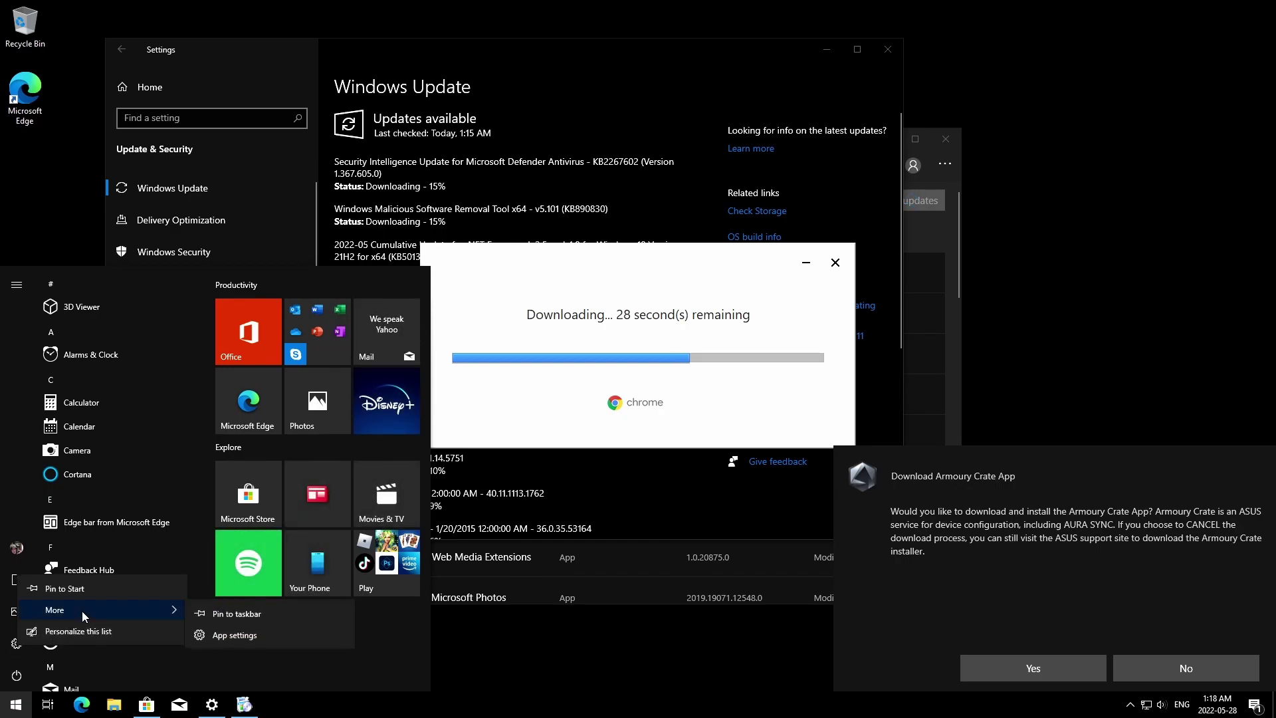
pyautogui.click(220, 614)
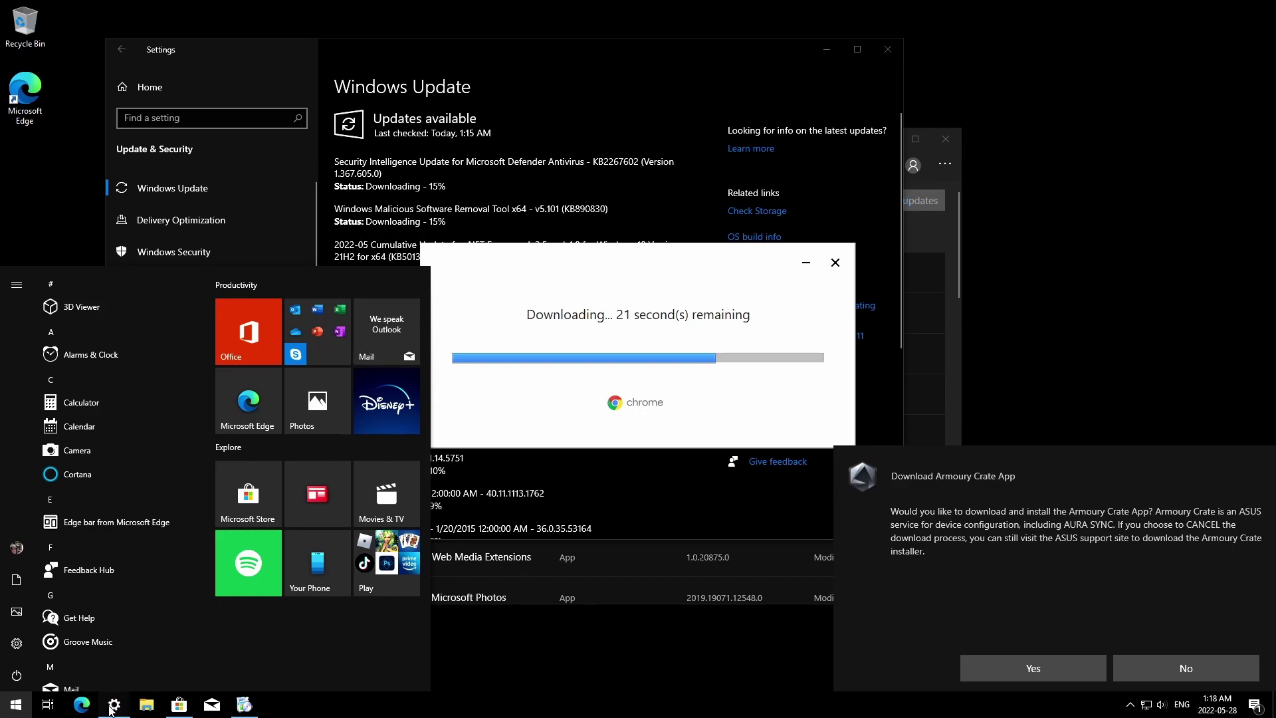
pyautogui.click(492, 657)
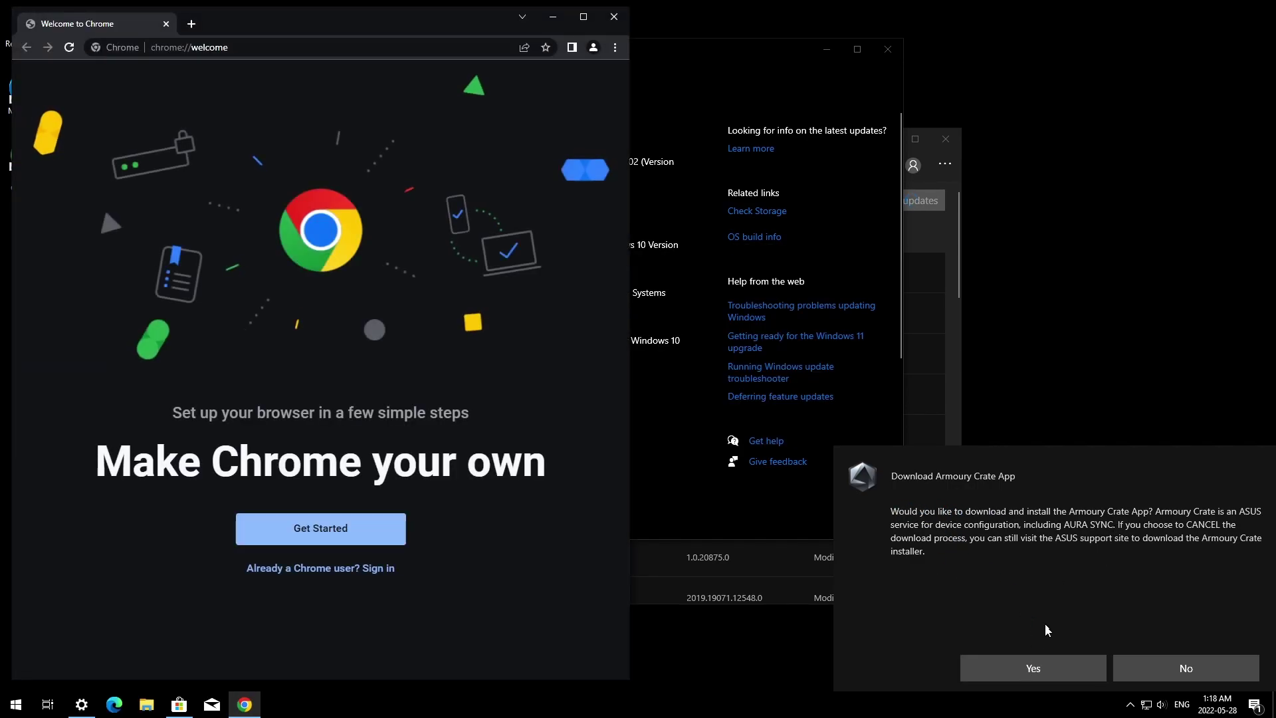
# Accept the Download Armoury Crate App notification.
pyautogui.click(1027, 668)
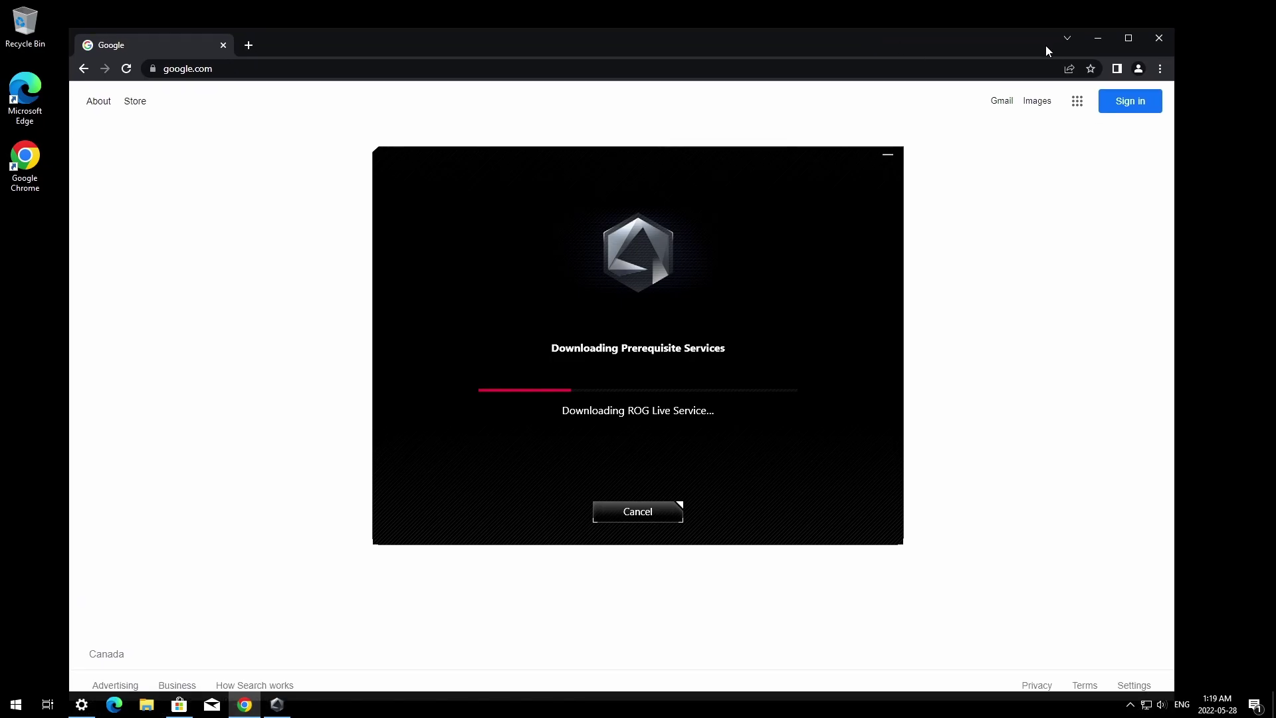
# On NVIDIA's drivers page, pick GeForce, search, and download the Game Ready Driver.
pyautogui.moveTo(736, 171); pyautogui.dragTo(1028, 180)
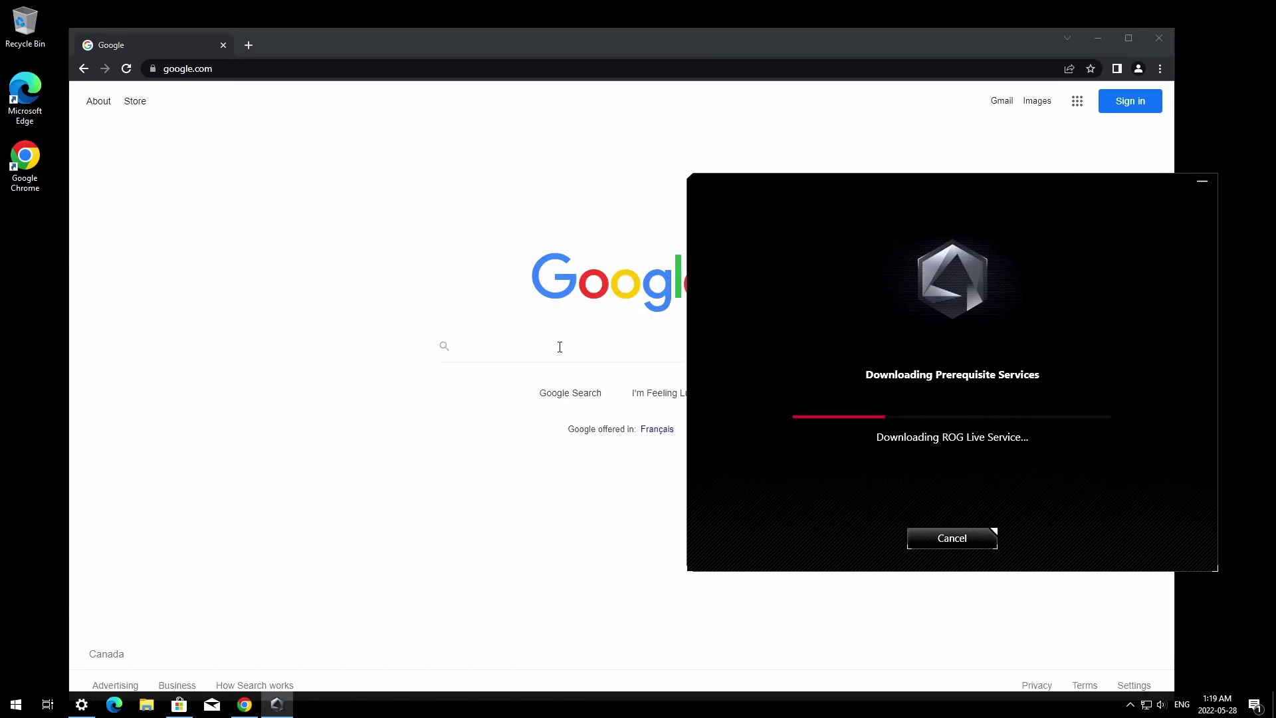
pyautogui.click(552, 349)
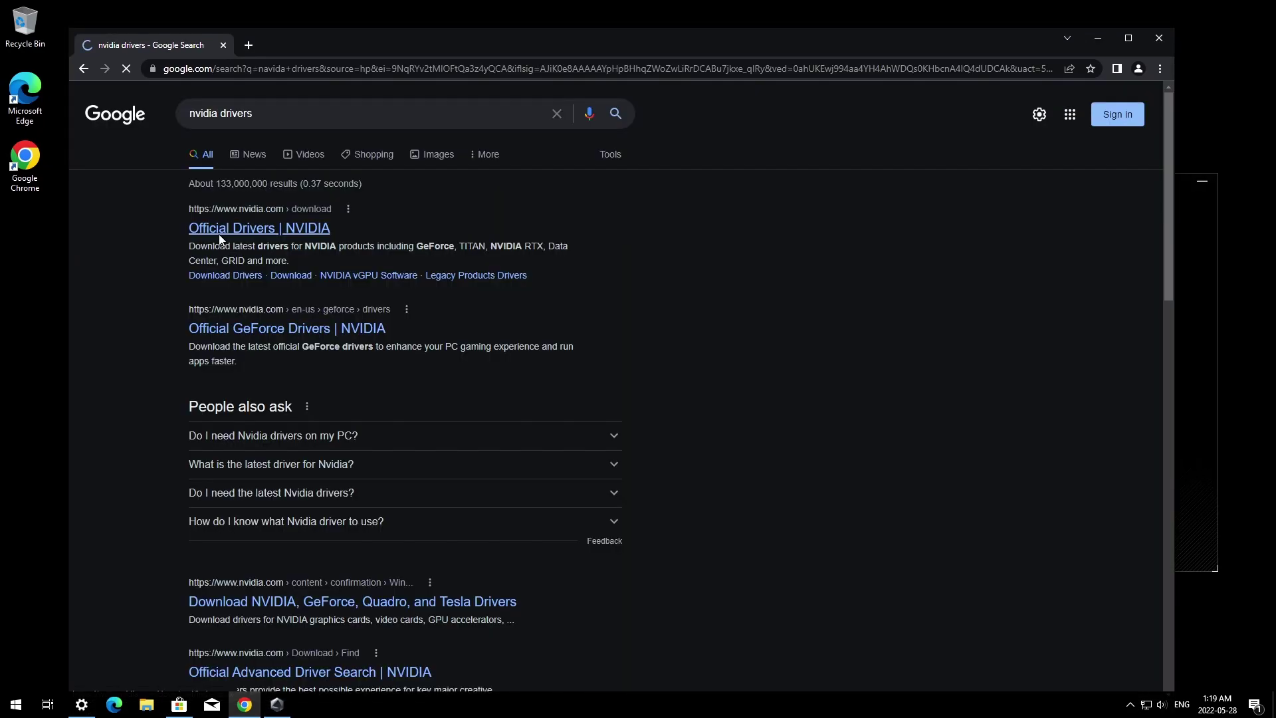
pyautogui.click(221, 229)
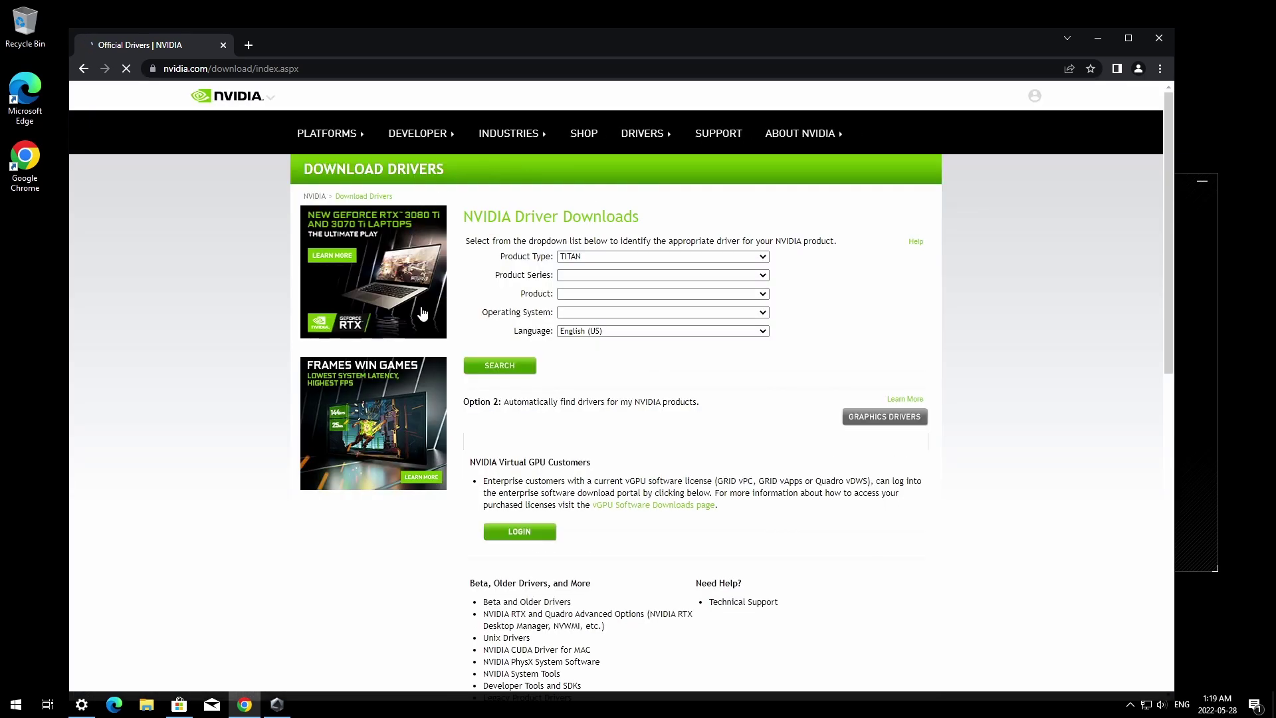
pyautogui.click(665, 257)
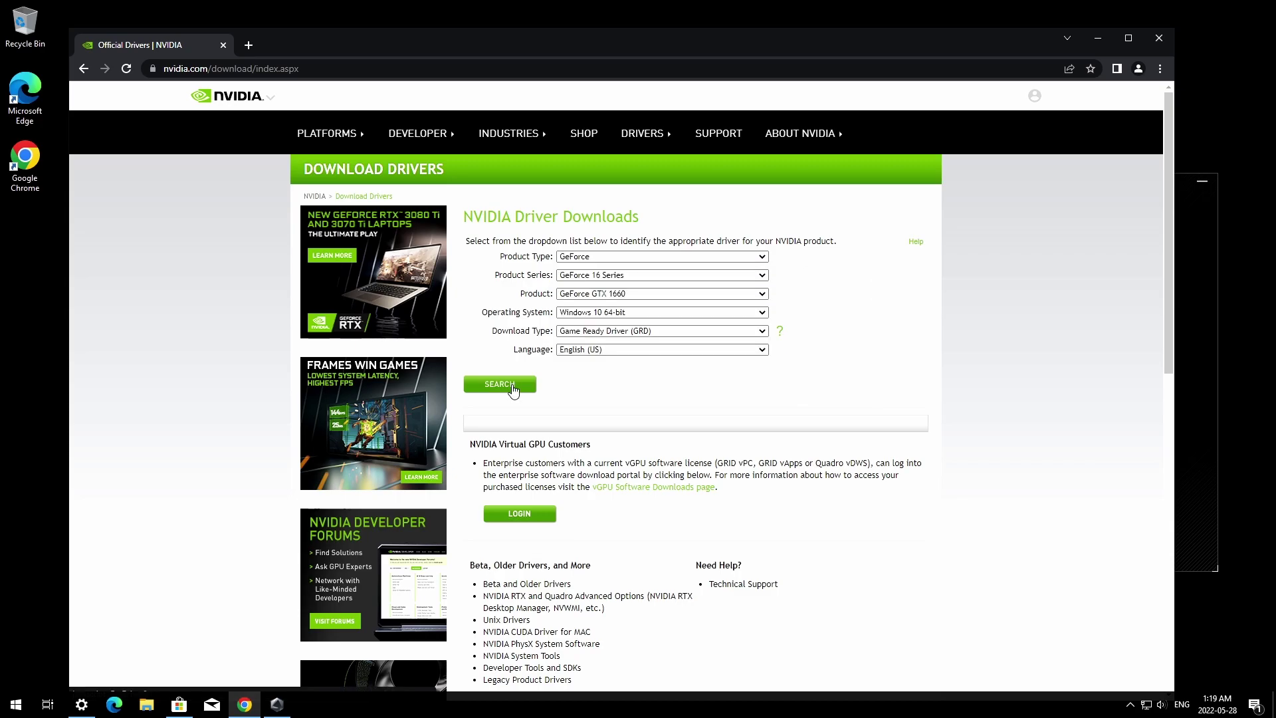
pyautogui.click(512, 385)
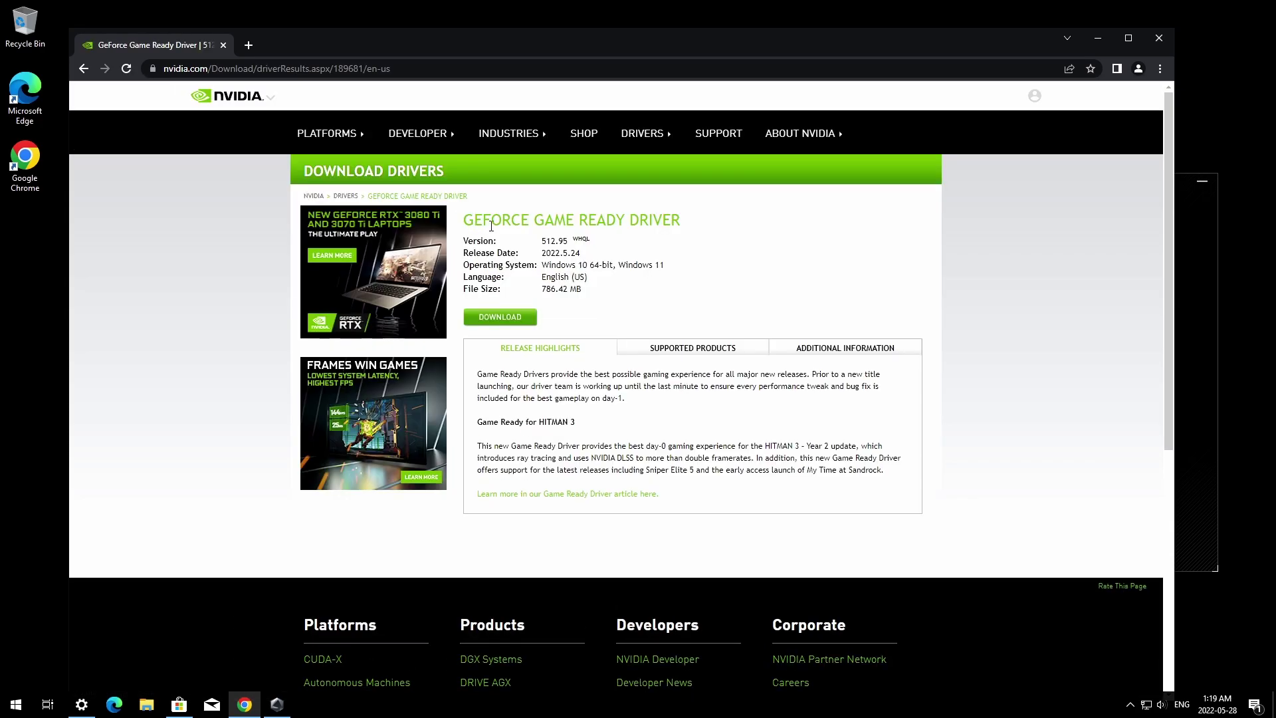
pyautogui.click(523, 318)
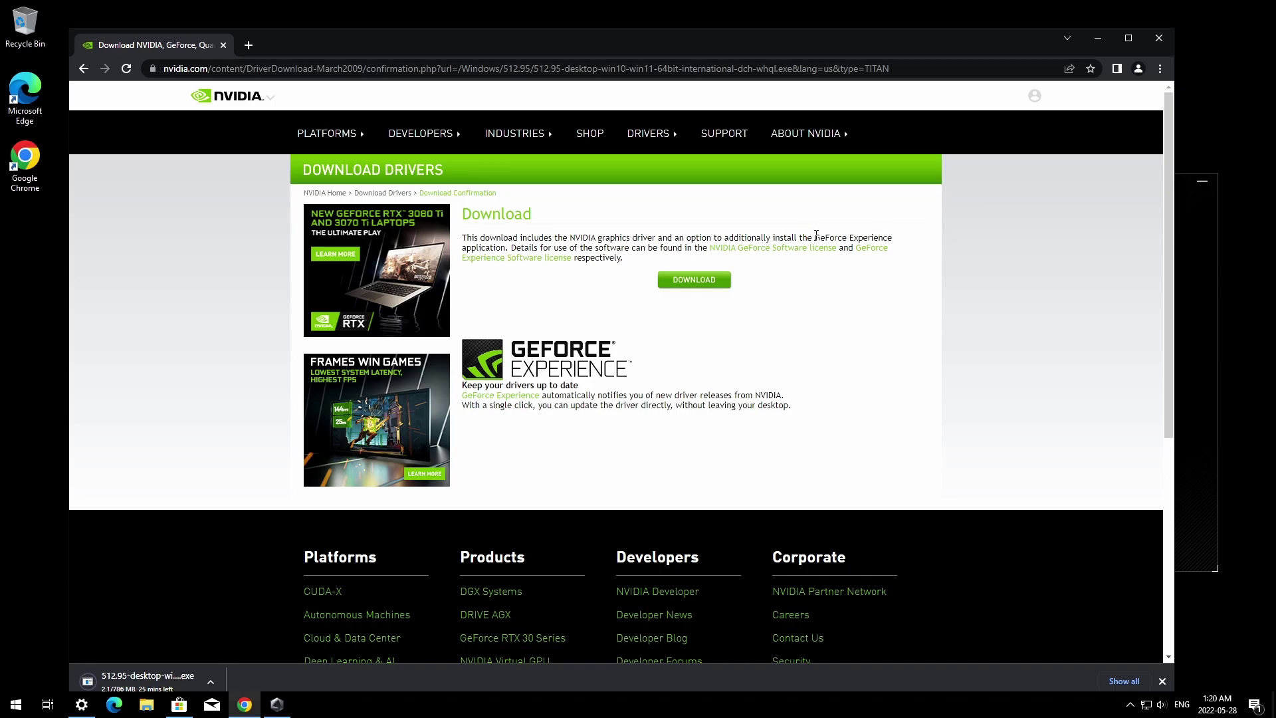
# Shrink and move the Chrome window aside to reveal Settings behind it.
pyautogui.moveTo(820, 237); pyautogui.dragTo(891, 237)
pyautogui.moveTo(1175, 28); pyautogui.dragTo(1046, 105)
pyautogui.moveTo(795, 122); pyautogui.dragTo(892, 62)
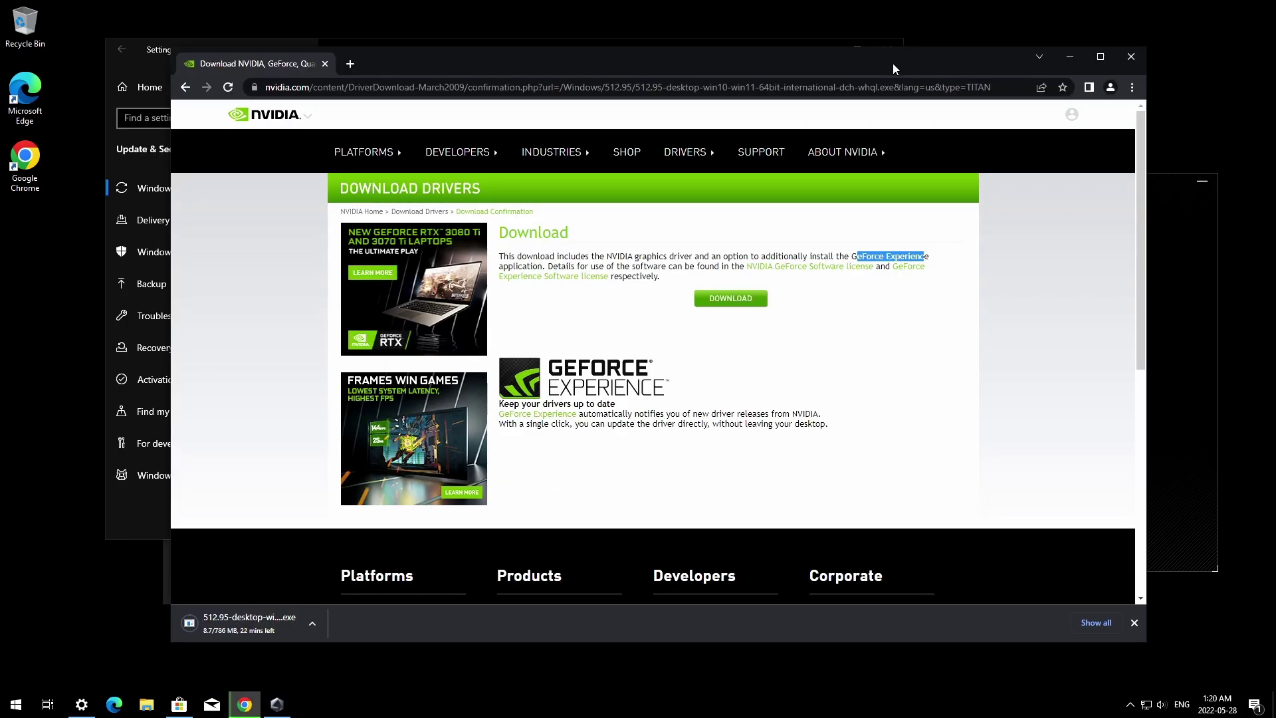
pyautogui.moveTo(526, 62); pyautogui.dragTo(565, 52)
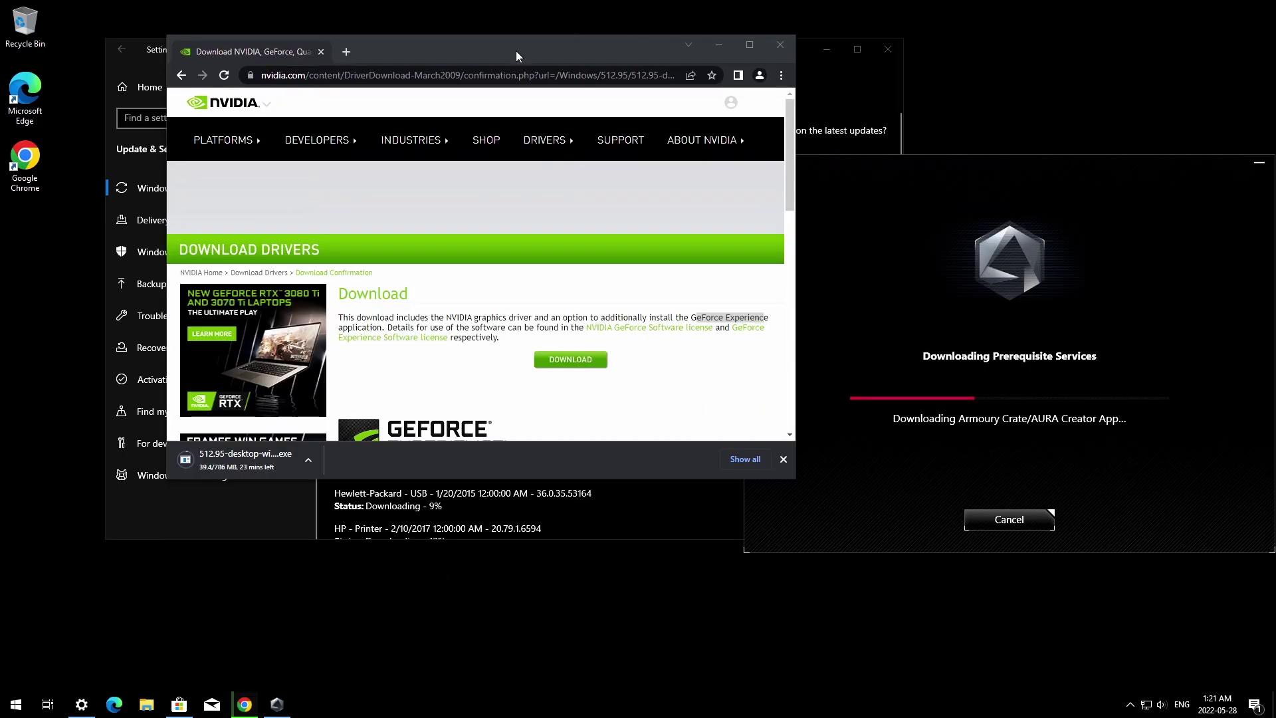
pyautogui.moveTo(518, 56); pyautogui.dragTo(567, 116)
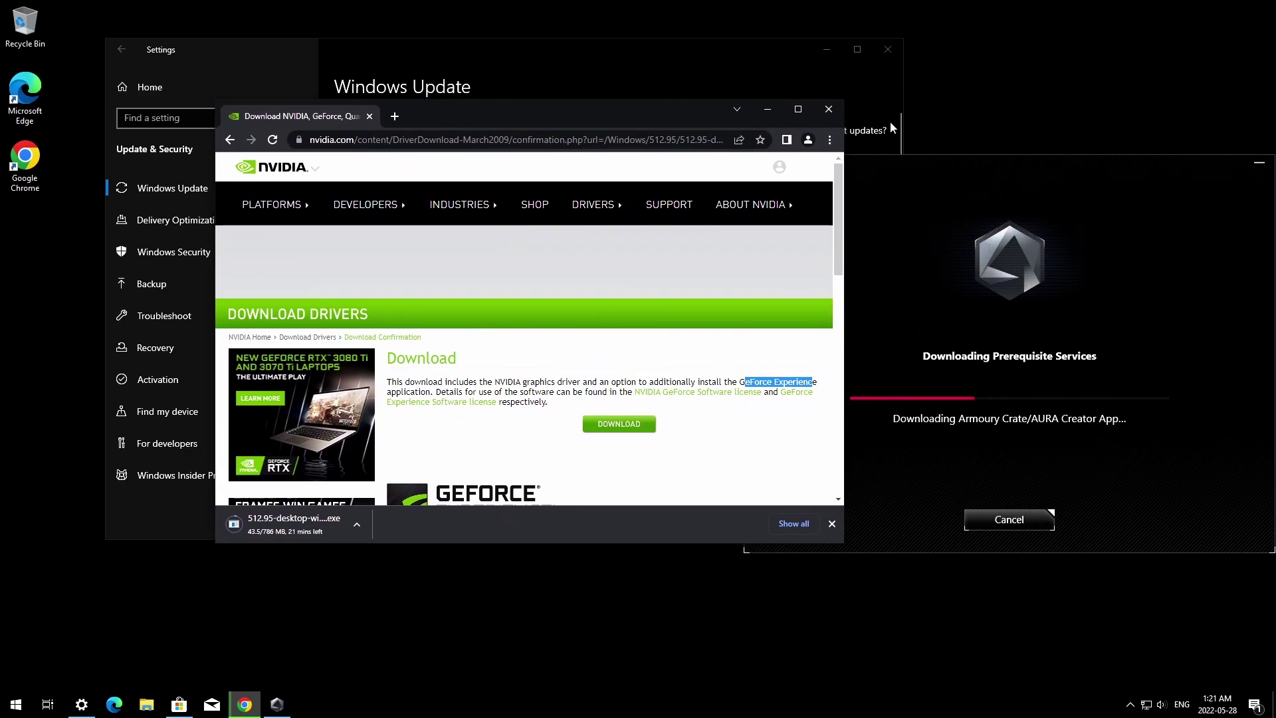
# Set Google Chrome as the default web browser in Apps > Default apps, then reopen Update & Security.
pyautogui.click(146, 220)
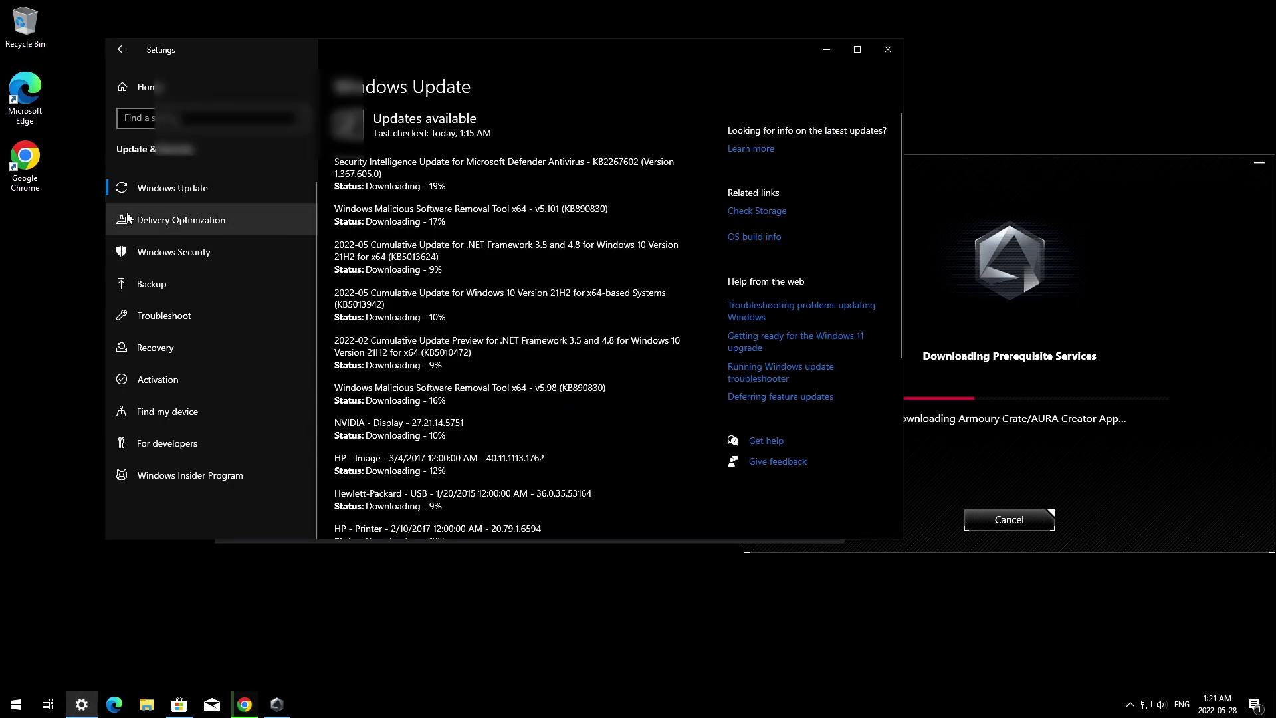
pyautogui.click(121, 49)
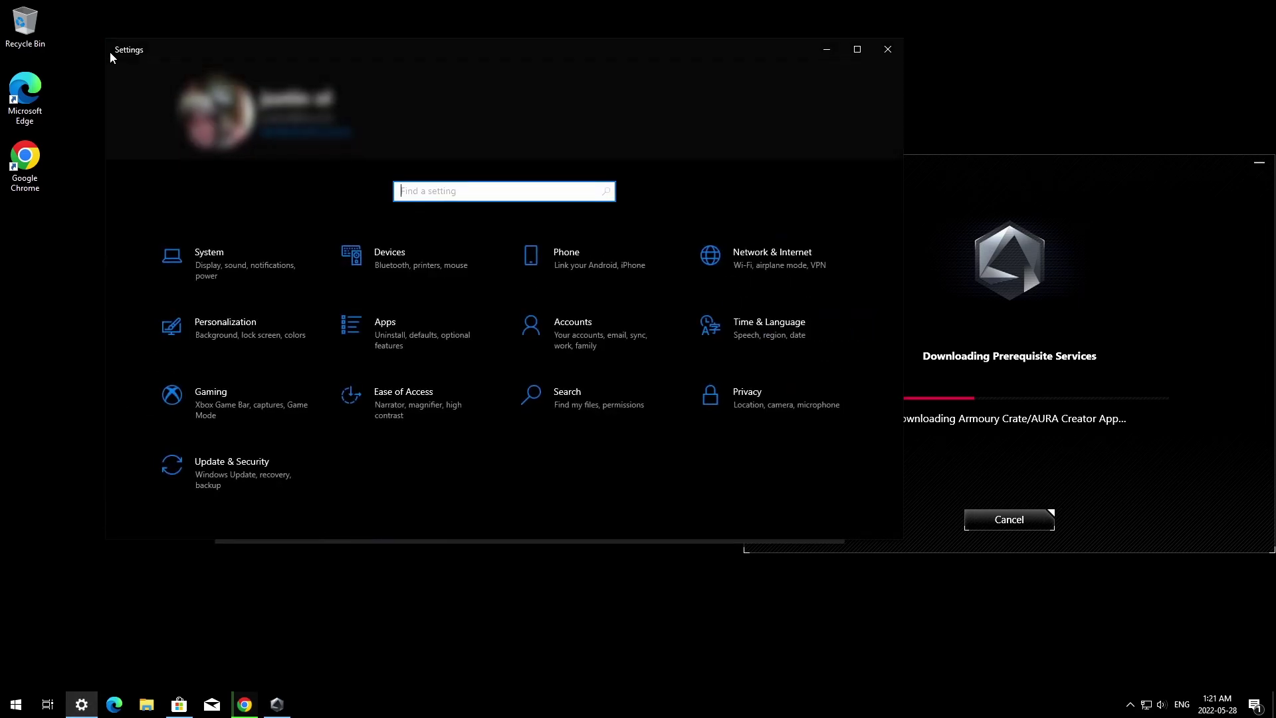
pyautogui.click(422, 338)
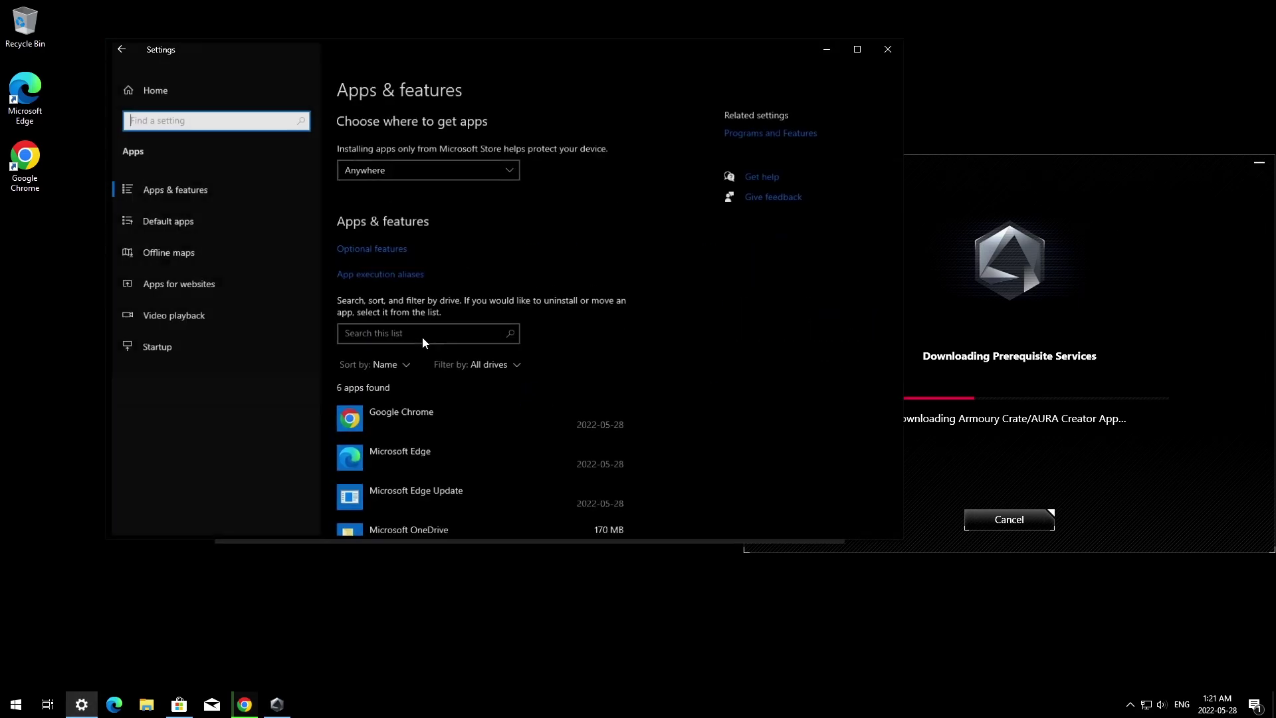
pyautogui.click(160, 221)
pyautogui.scroll(-3, 472, 302)
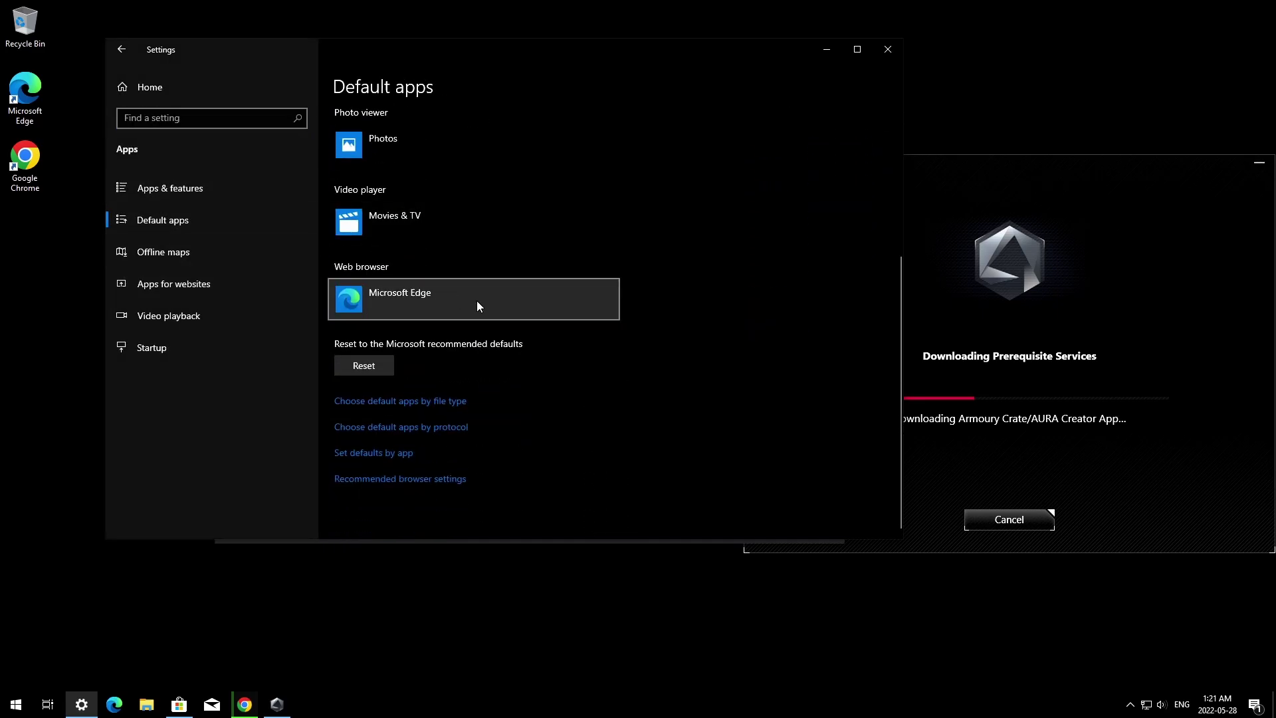
pyautogui.click(483, 293)
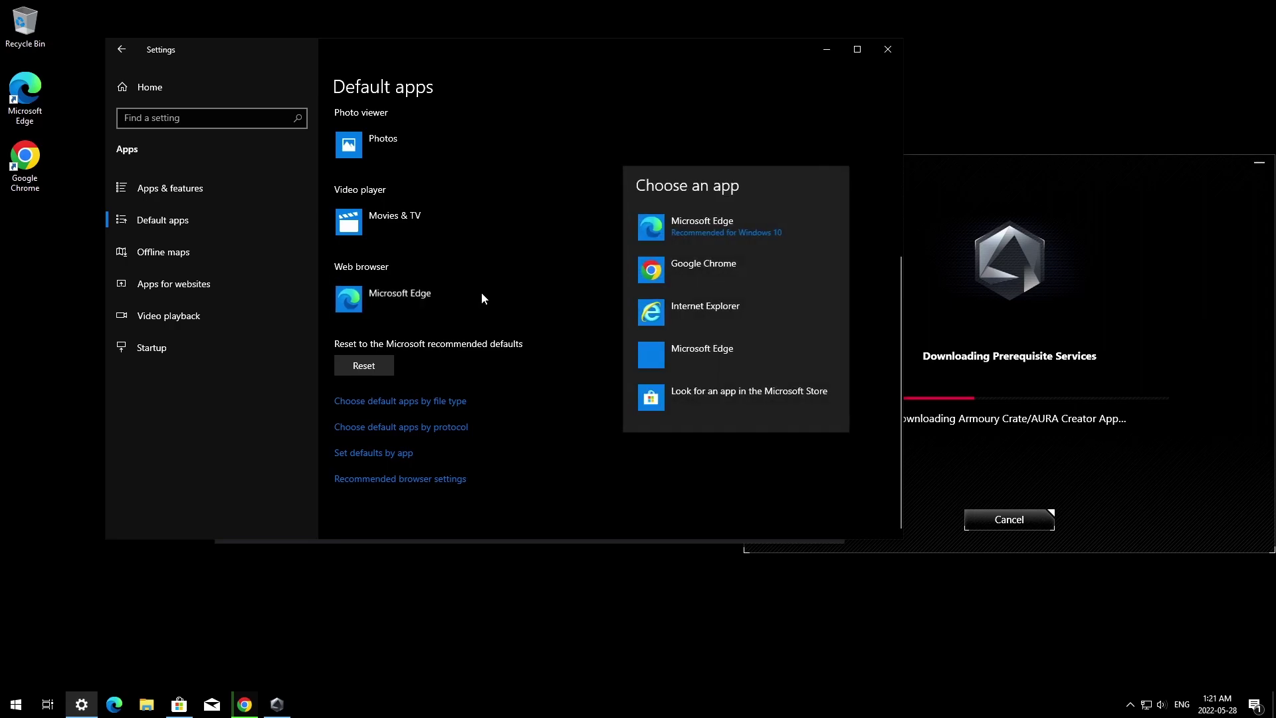
pyautogui.click(705, 278)
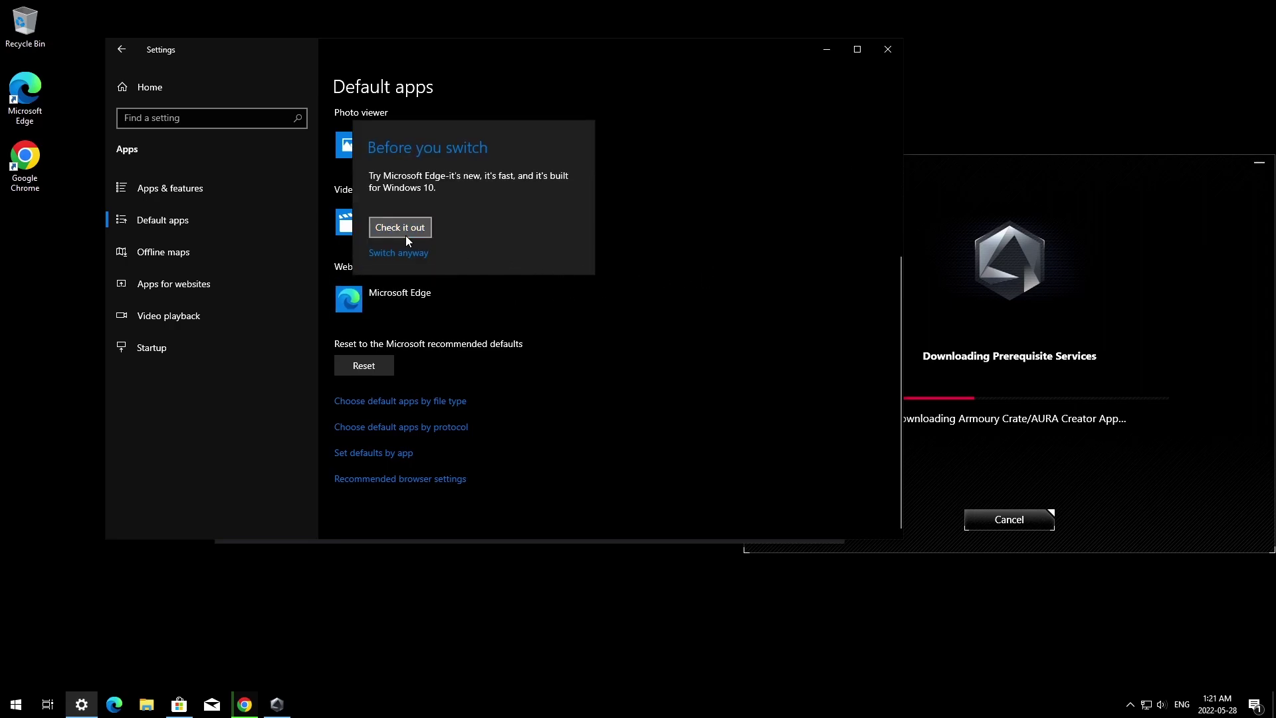
pyautogui.click(427, 253)
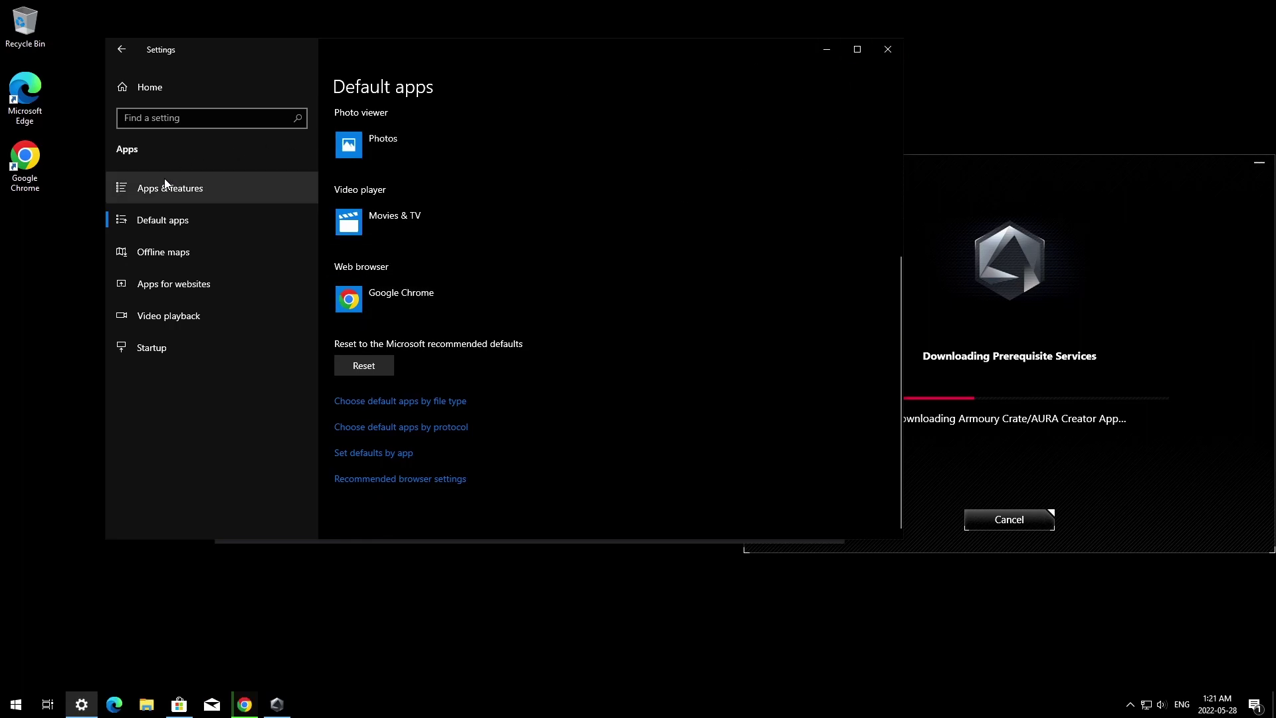
pyautogui.click(121, 50)
pyautogui.click(243, 473)
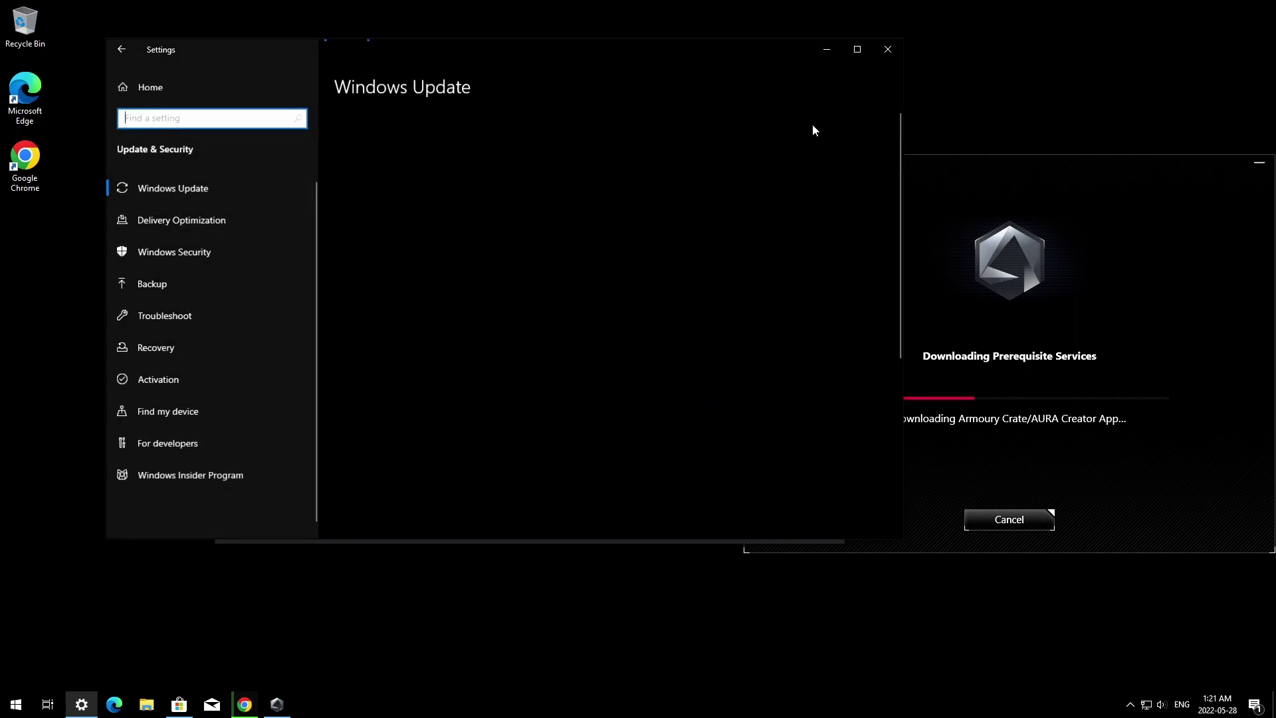
# Delete the Microsoft Edge desktop shortcut and unpin Edge from the taskbar.
pyautogui.click(827, 49)
pyautogui.moveTo(25, 94); pyautogui.dragTo(25, 25)
pyautogui.click(114, 704)
pyautogui.rightClick(115, 704)
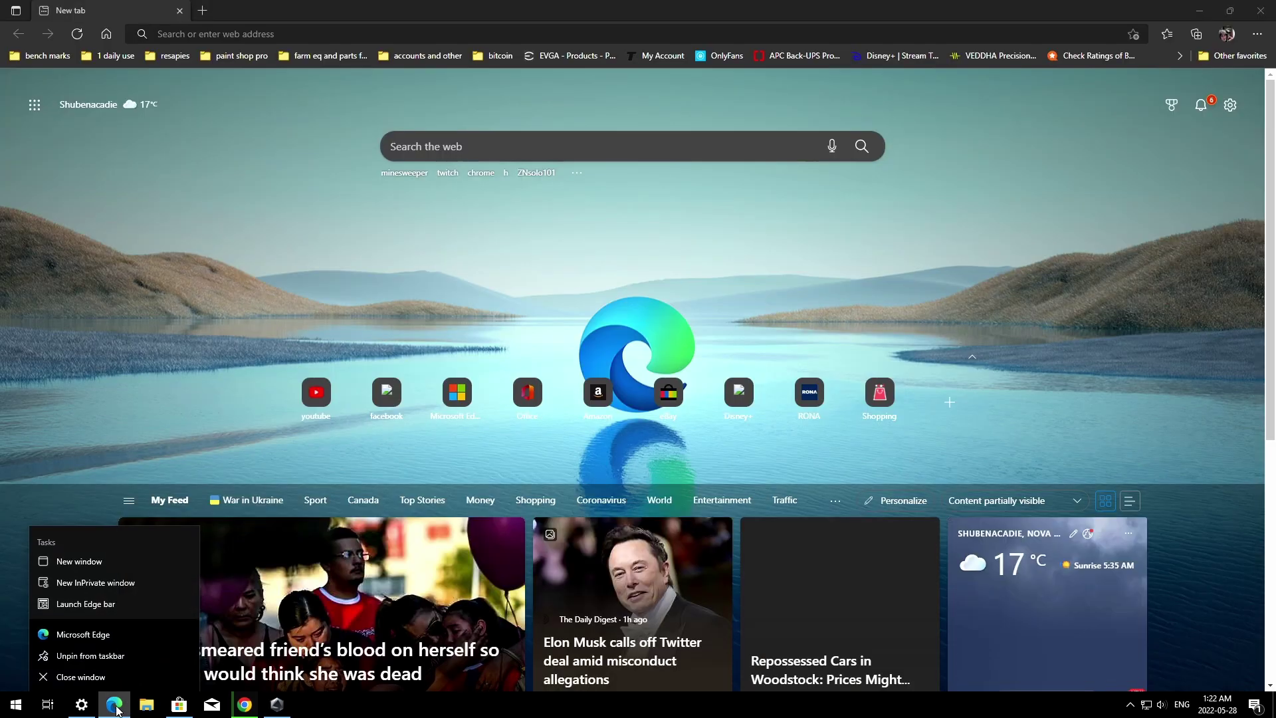
pyautogui.click(99, 655)
pyautogui.click(1258, 10)
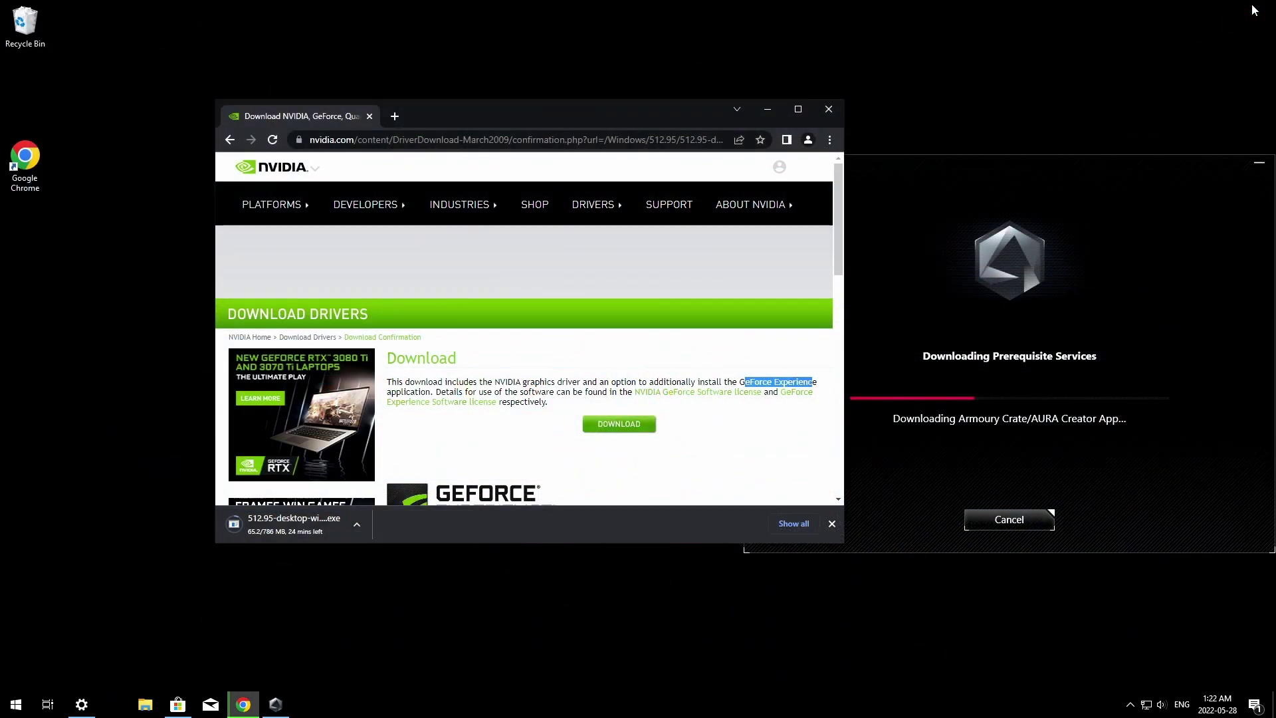
# Pin Google Chrome to the taskbar from its desktop shortcut.
pyautogui.rightClick(20, 166)
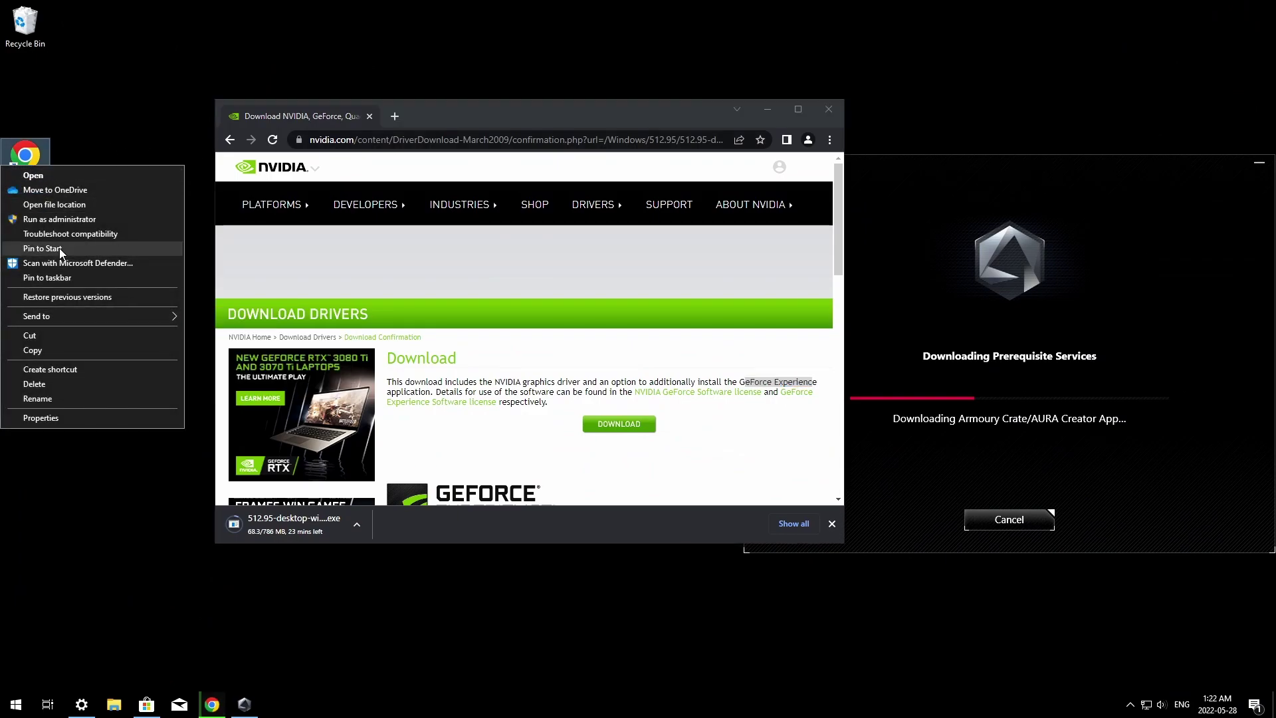
pyautogui.click(55, 277)
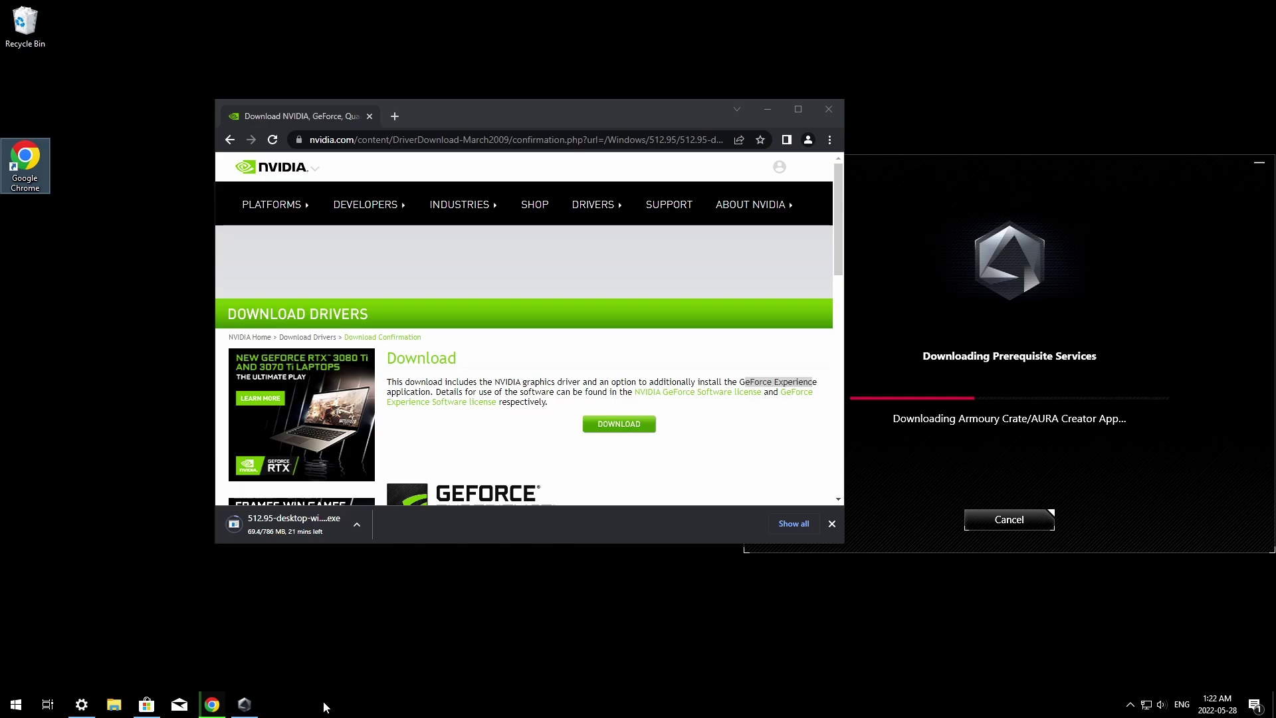
pyautogui.click(258, 631)
pyautogui.click(21, 710)
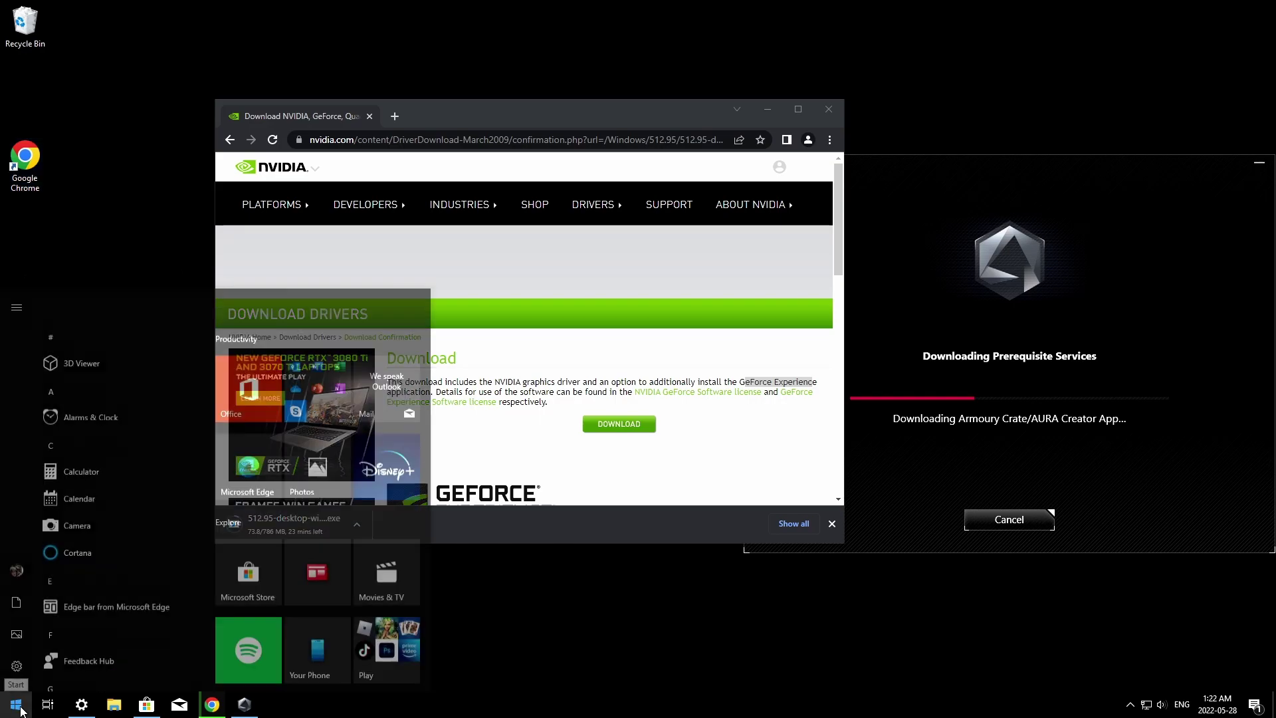
pyautogui.click(584, 610)
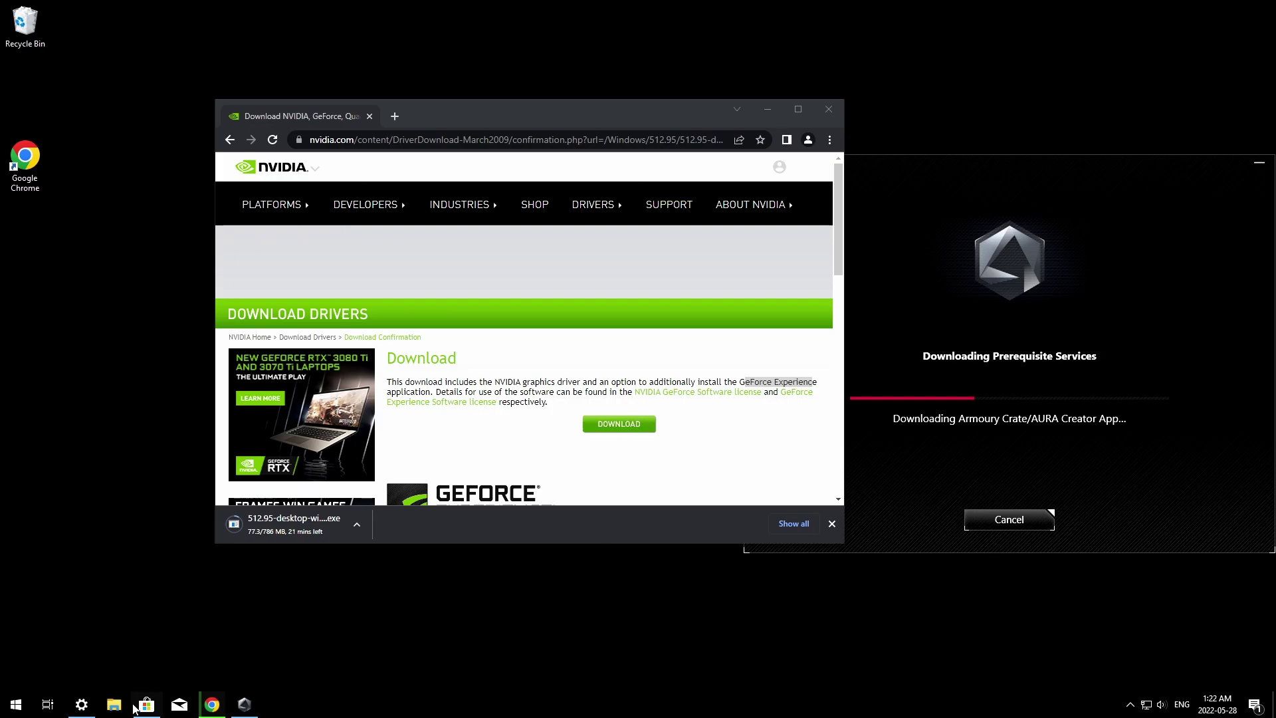
# Check in Update & Security that Windows 10 Home is activated.
pyautogui.click(81, 704)
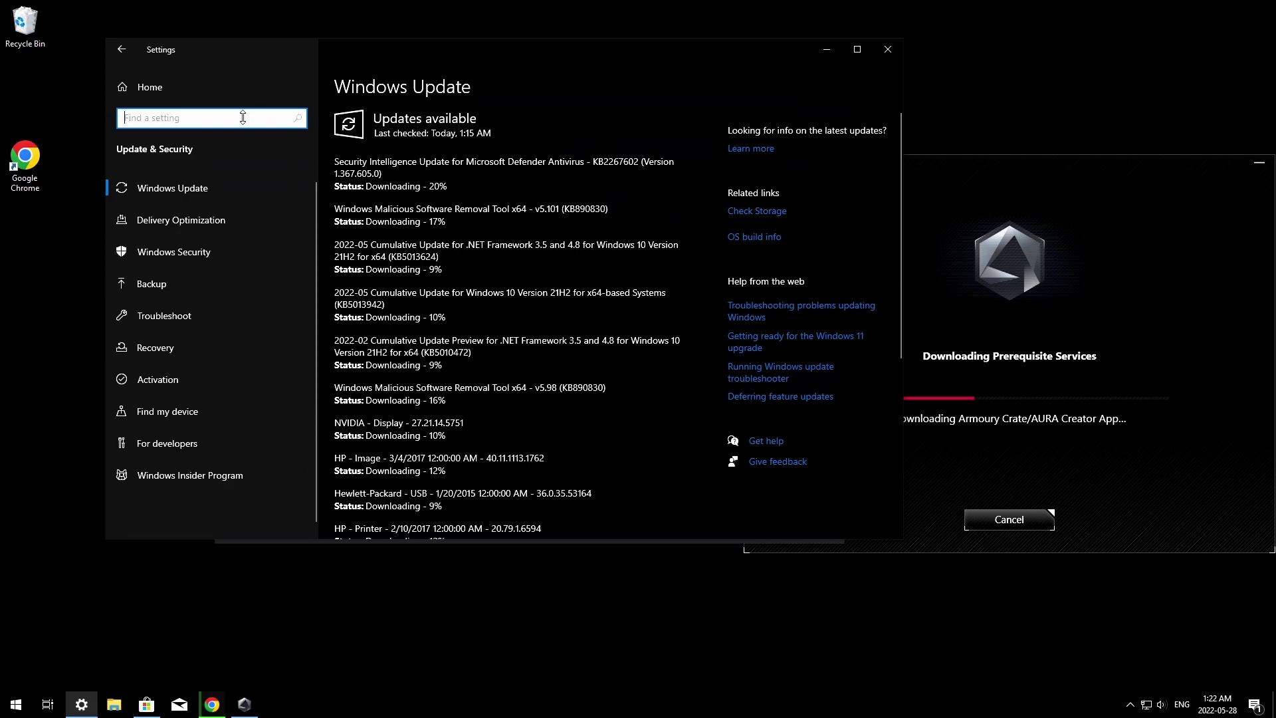
pyautogui.click(124, 57)
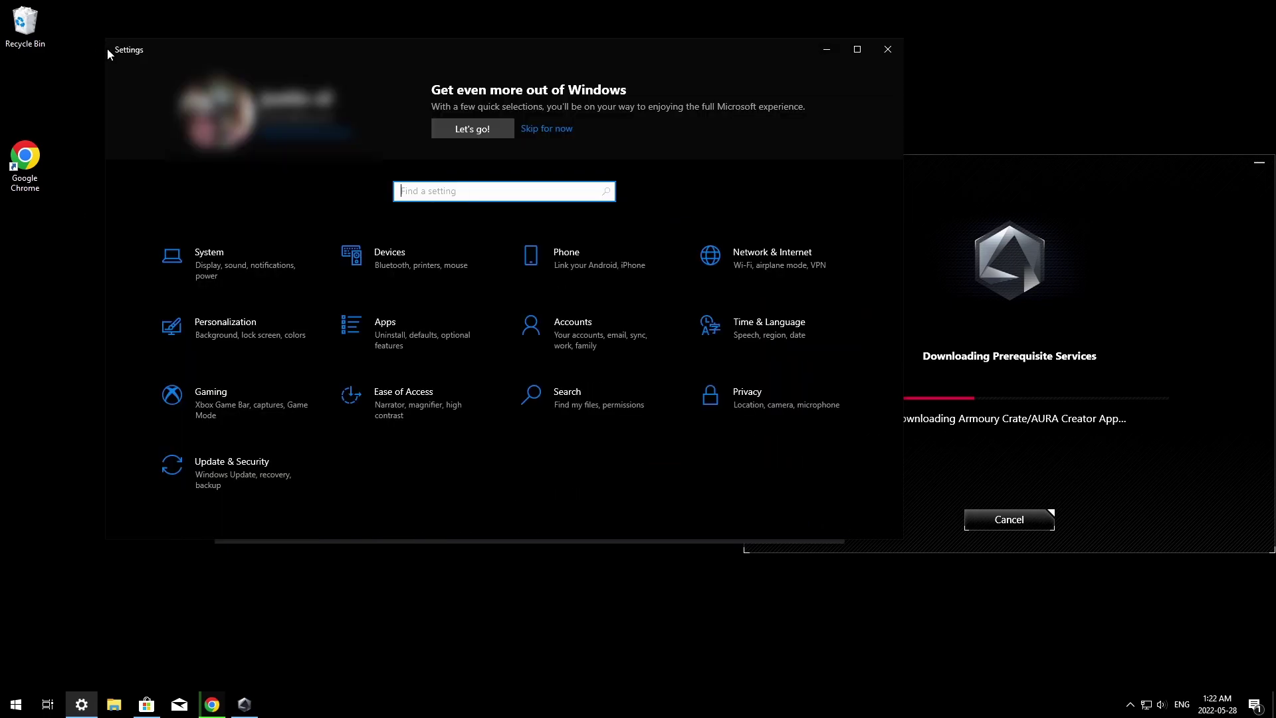
pyautogui.click(201, 477)
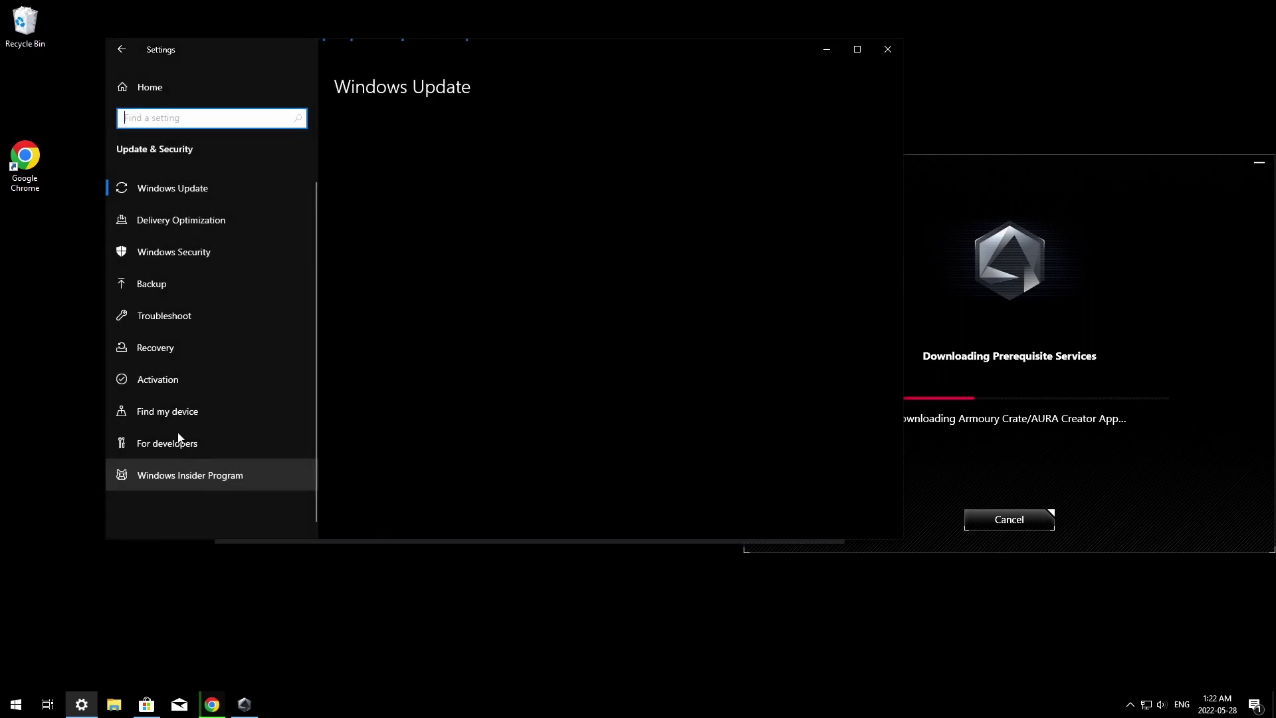
pyautogui.click(149, 385)
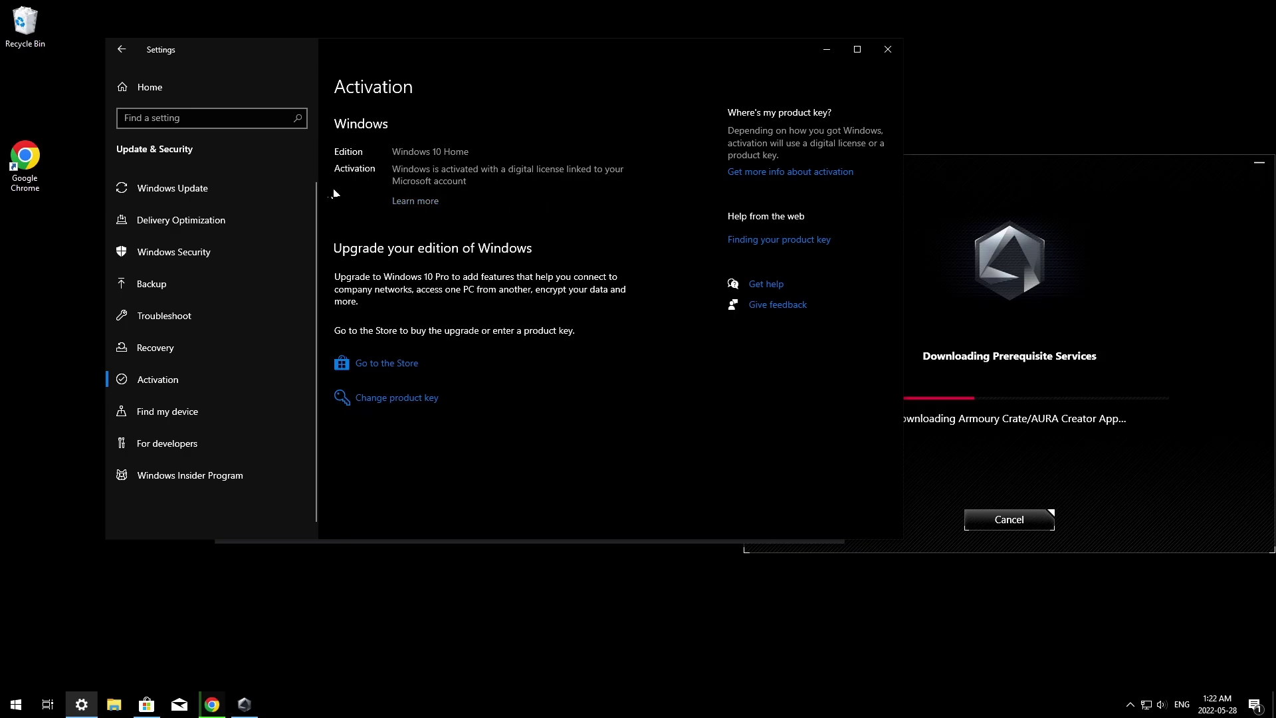
# Return to the downloading Windows updates, minimize Settings, and reposition the Chrome download window.
pyautogui.click(197, 188)
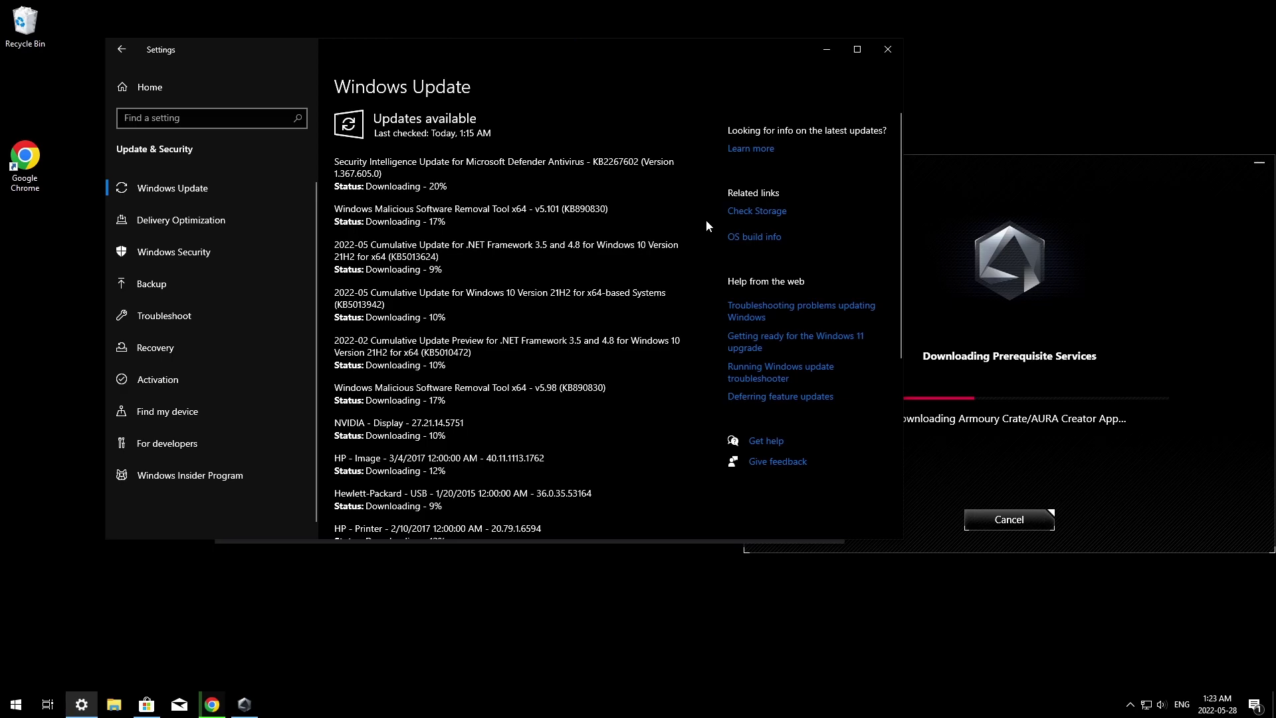
pyautogui.click(826, 54)
pyautogui.moveTo(597, 107); pyautogui.dragTo(463, 133)
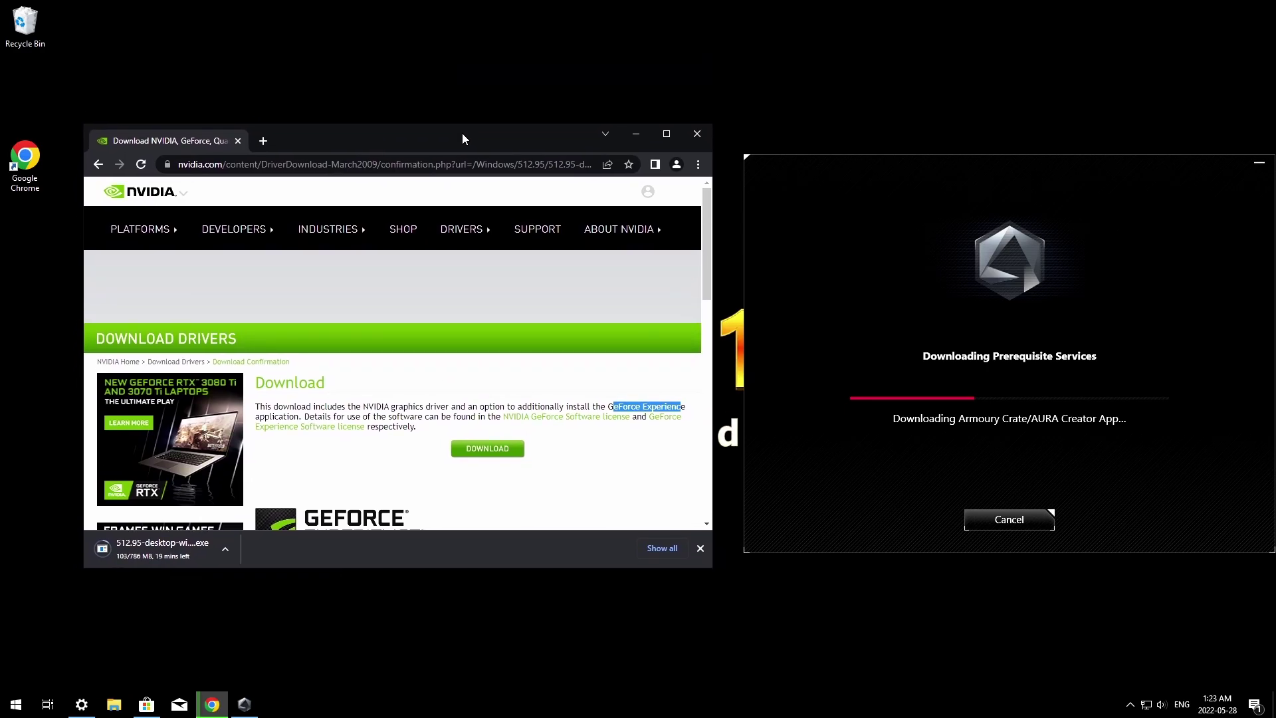